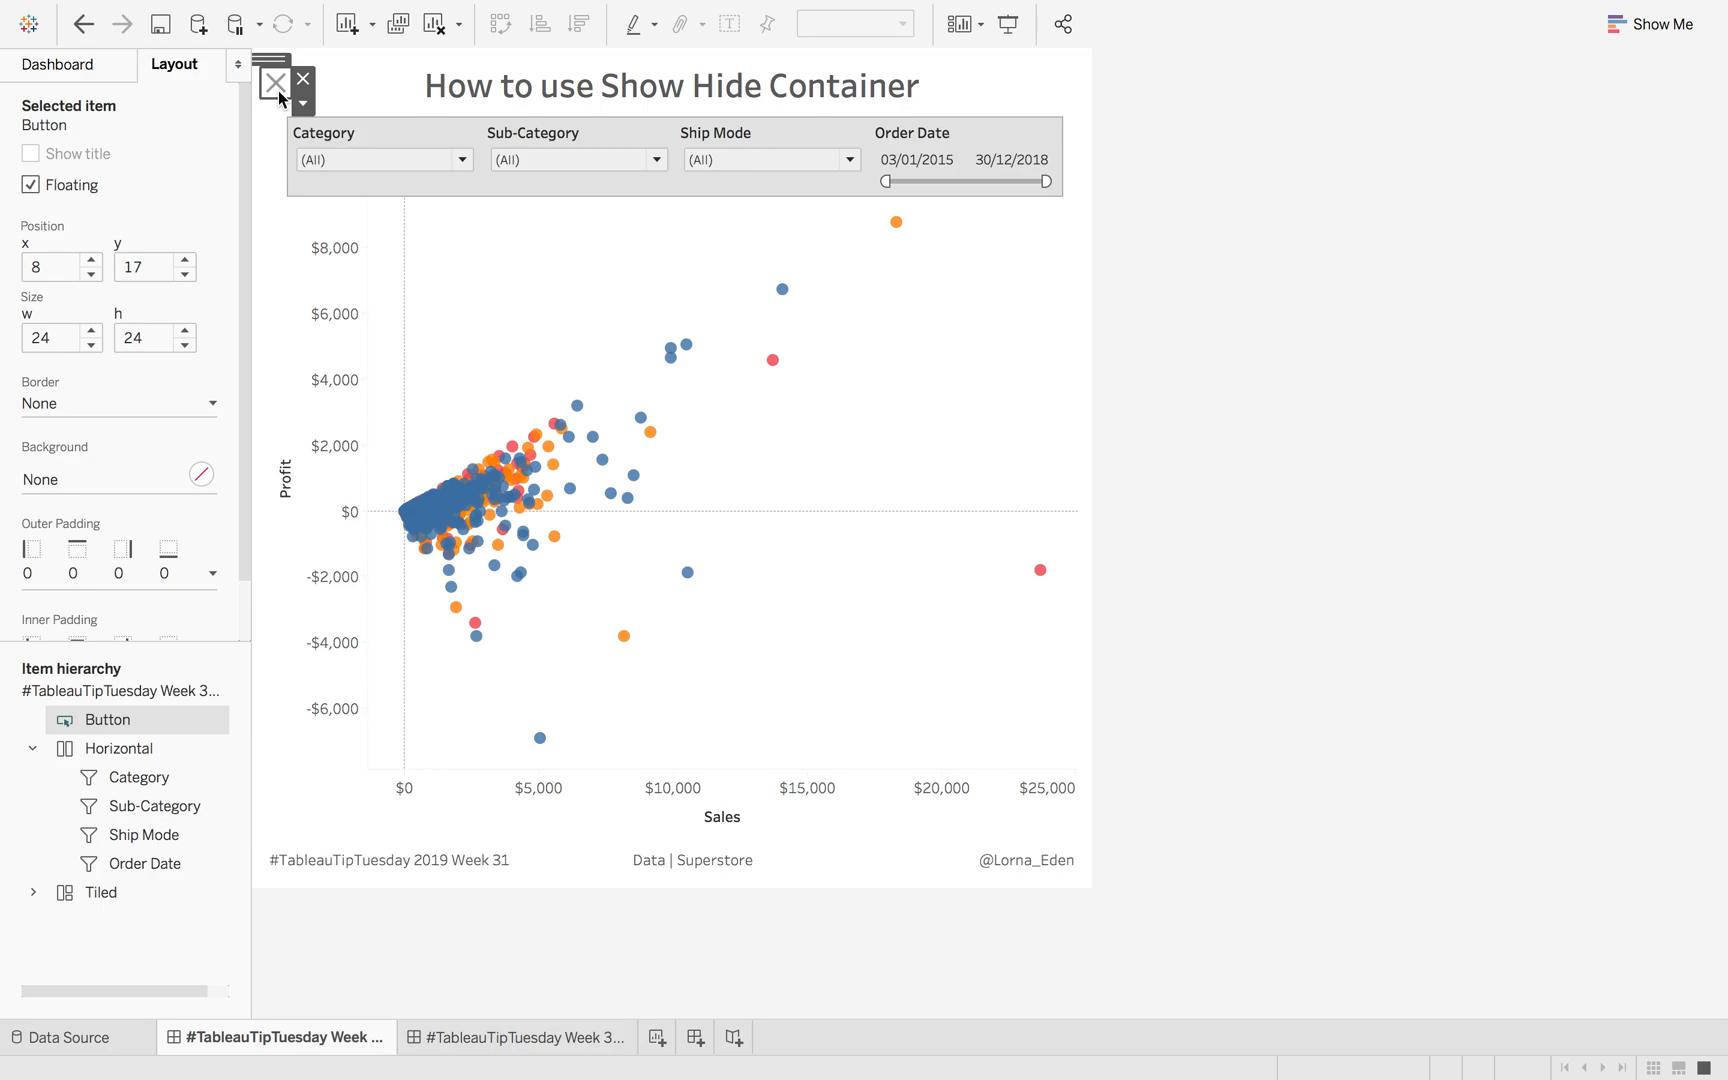
{"action": "left_click", "coordinate": [279, 95]}
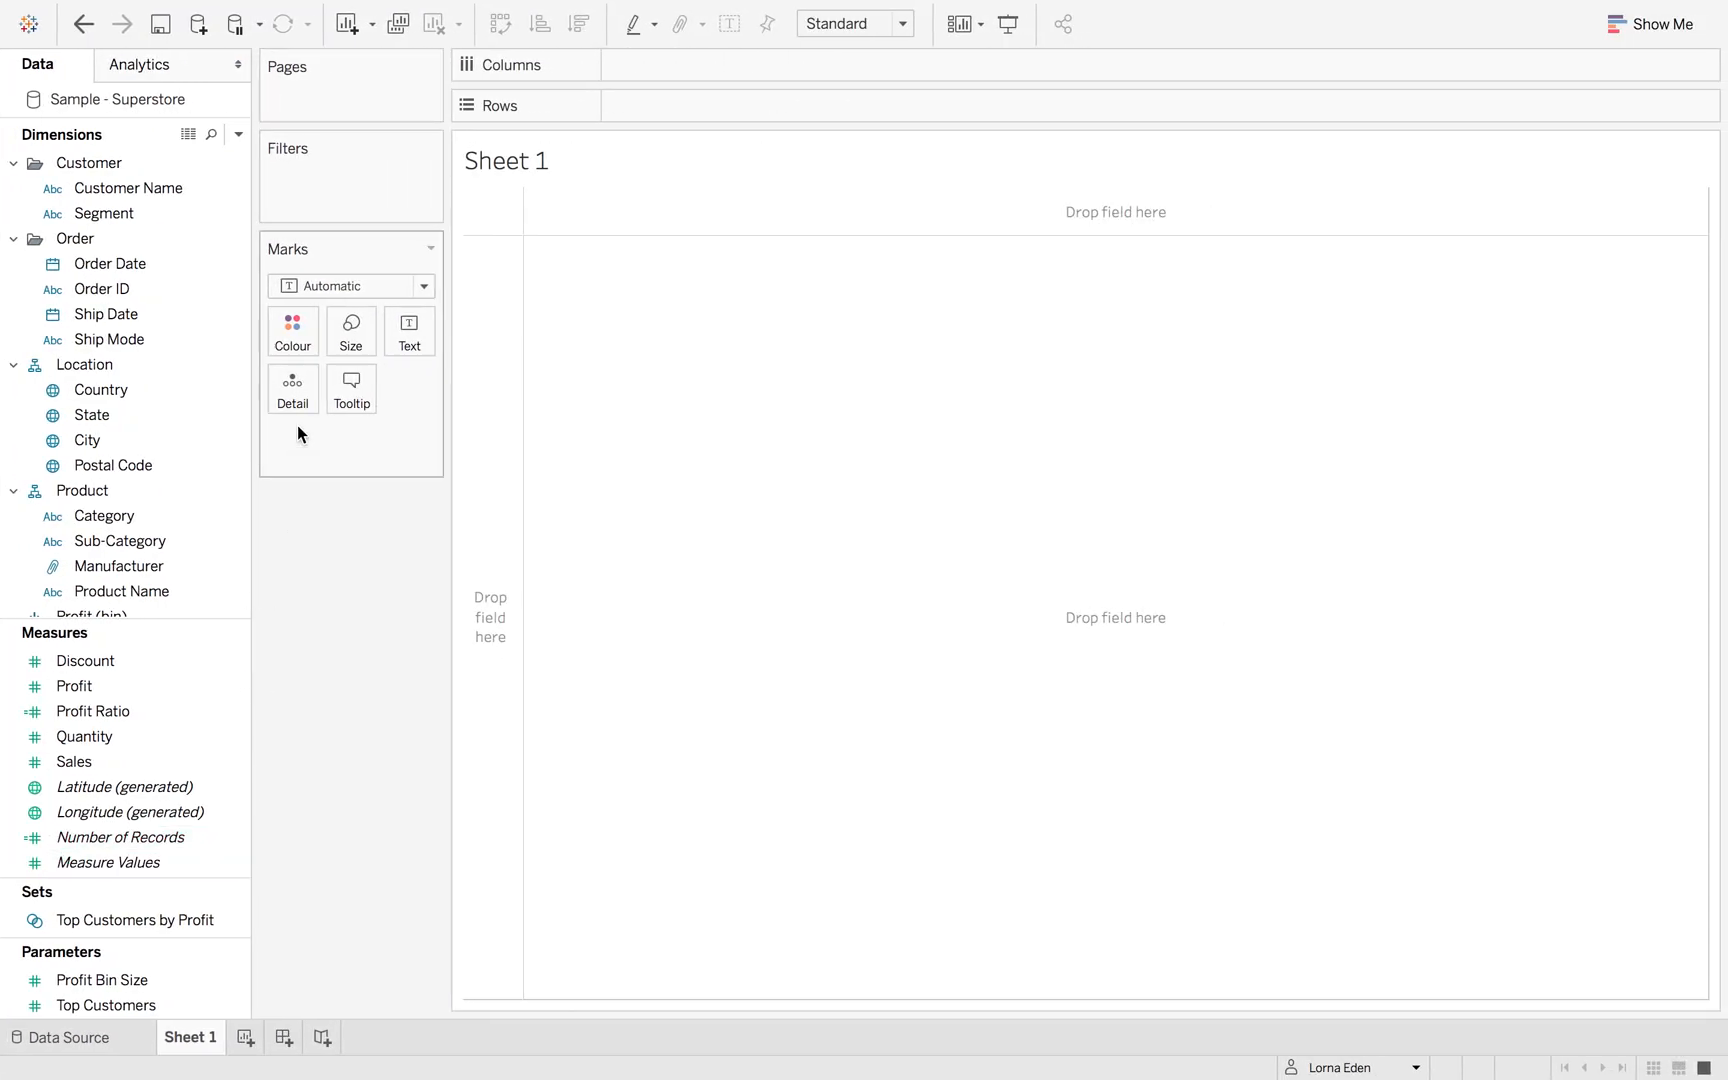
- Plot Sales on Columns against Profit on Rows, swapping the axes as needed
{"action": "left_click", "coordinate": [131, 762]}
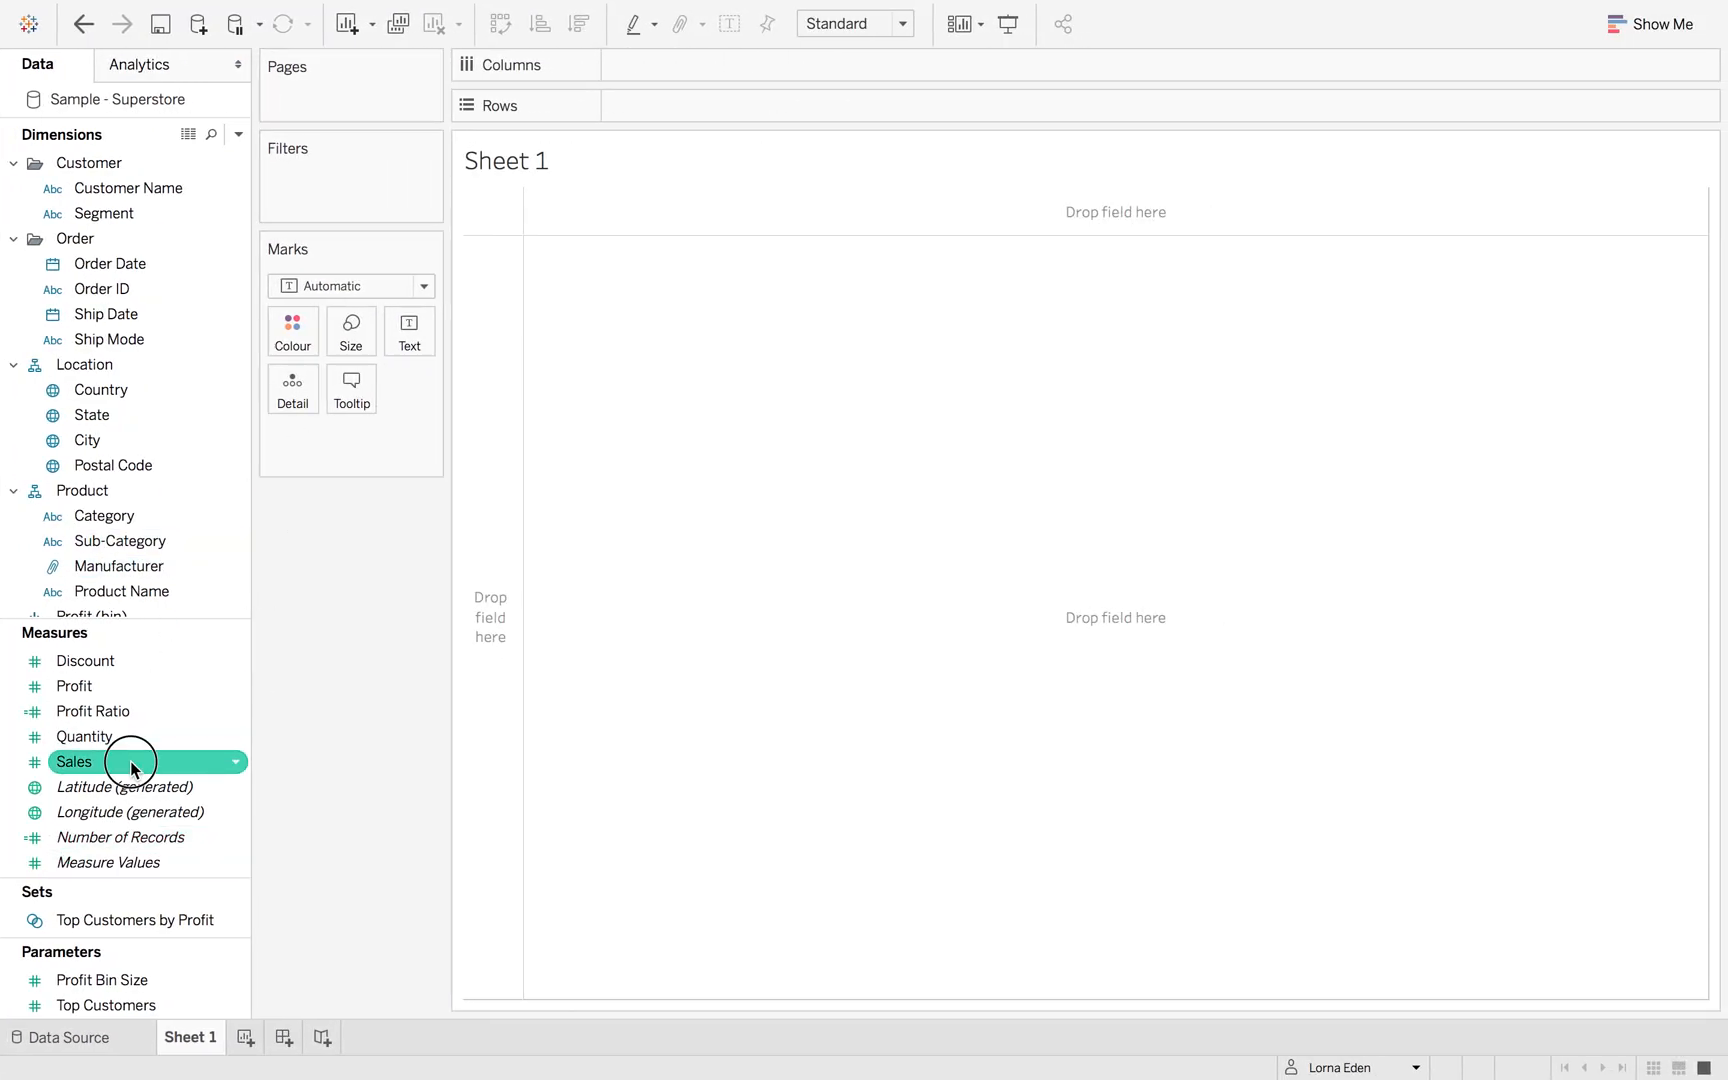
{"action": "double_click", "coordinate": [123, 688]}
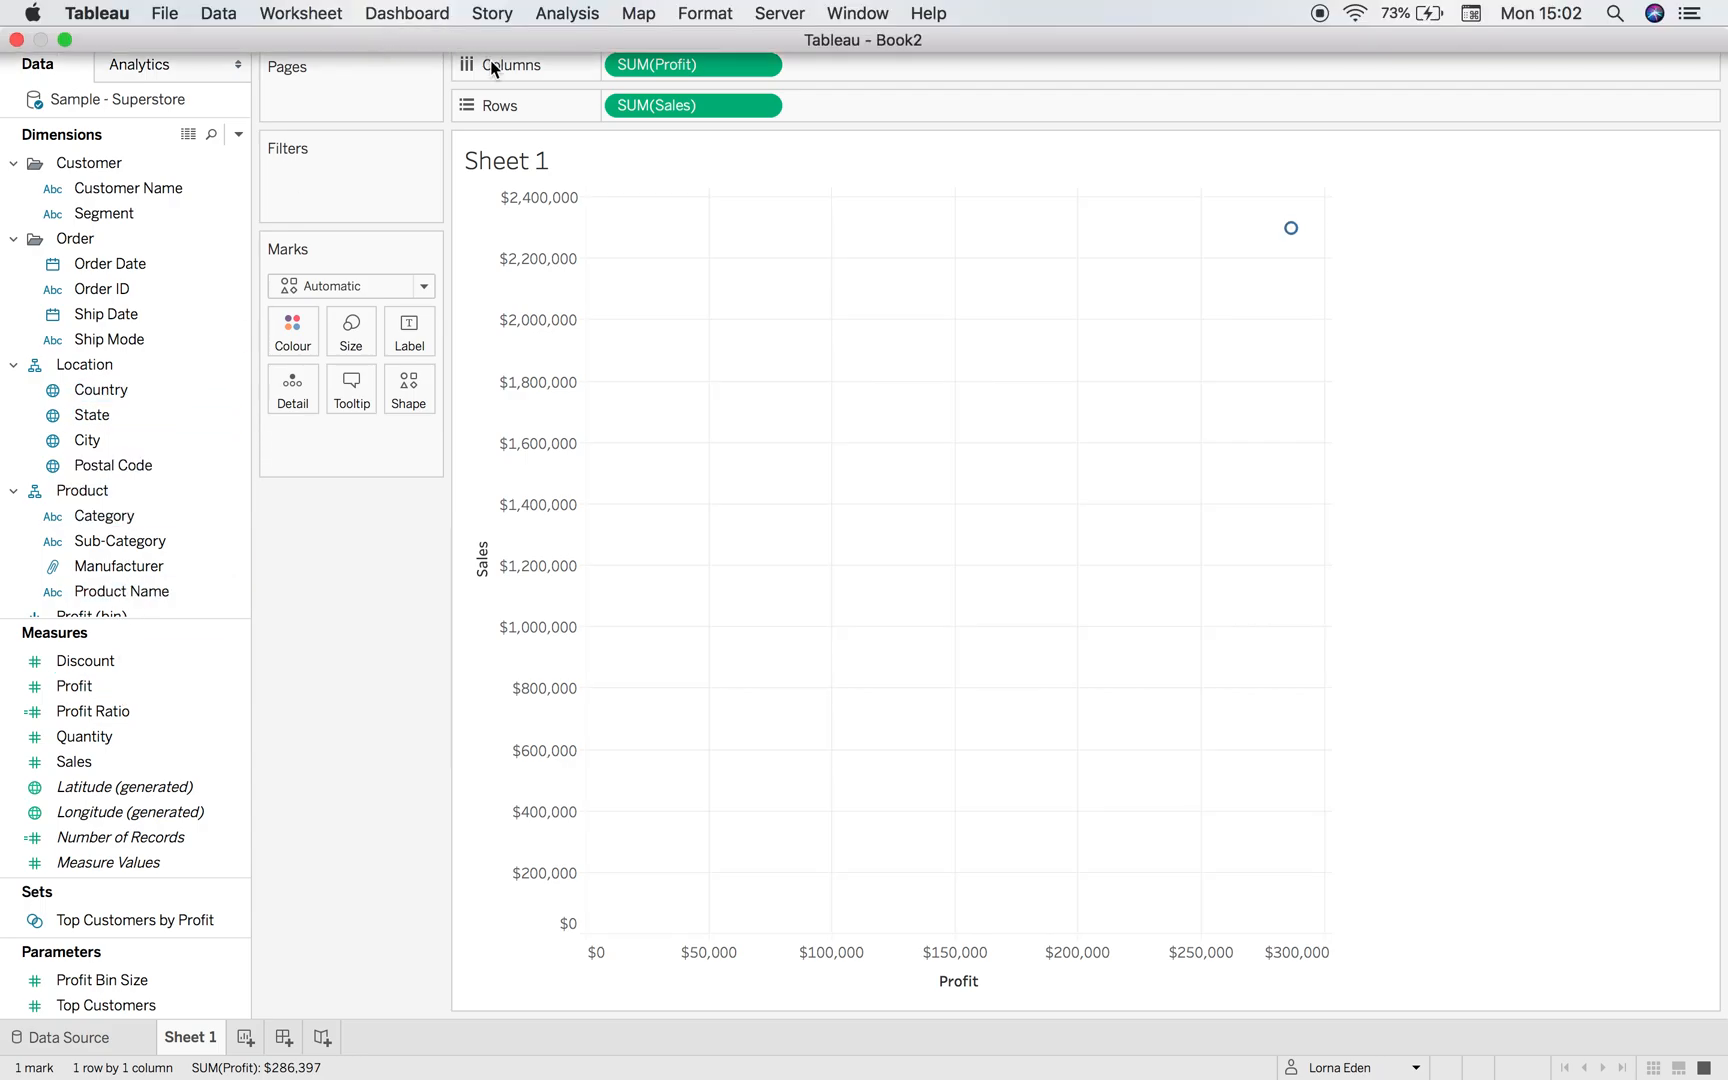
{"action": "left_click", "coordinate": [500, 24]}
- Break the scatter plot down by Order ID as detail and colour the marks by Segment
{"action": "left_click_drag", "start_coordinate": [130, 290], "coordinate": [298, 392]}
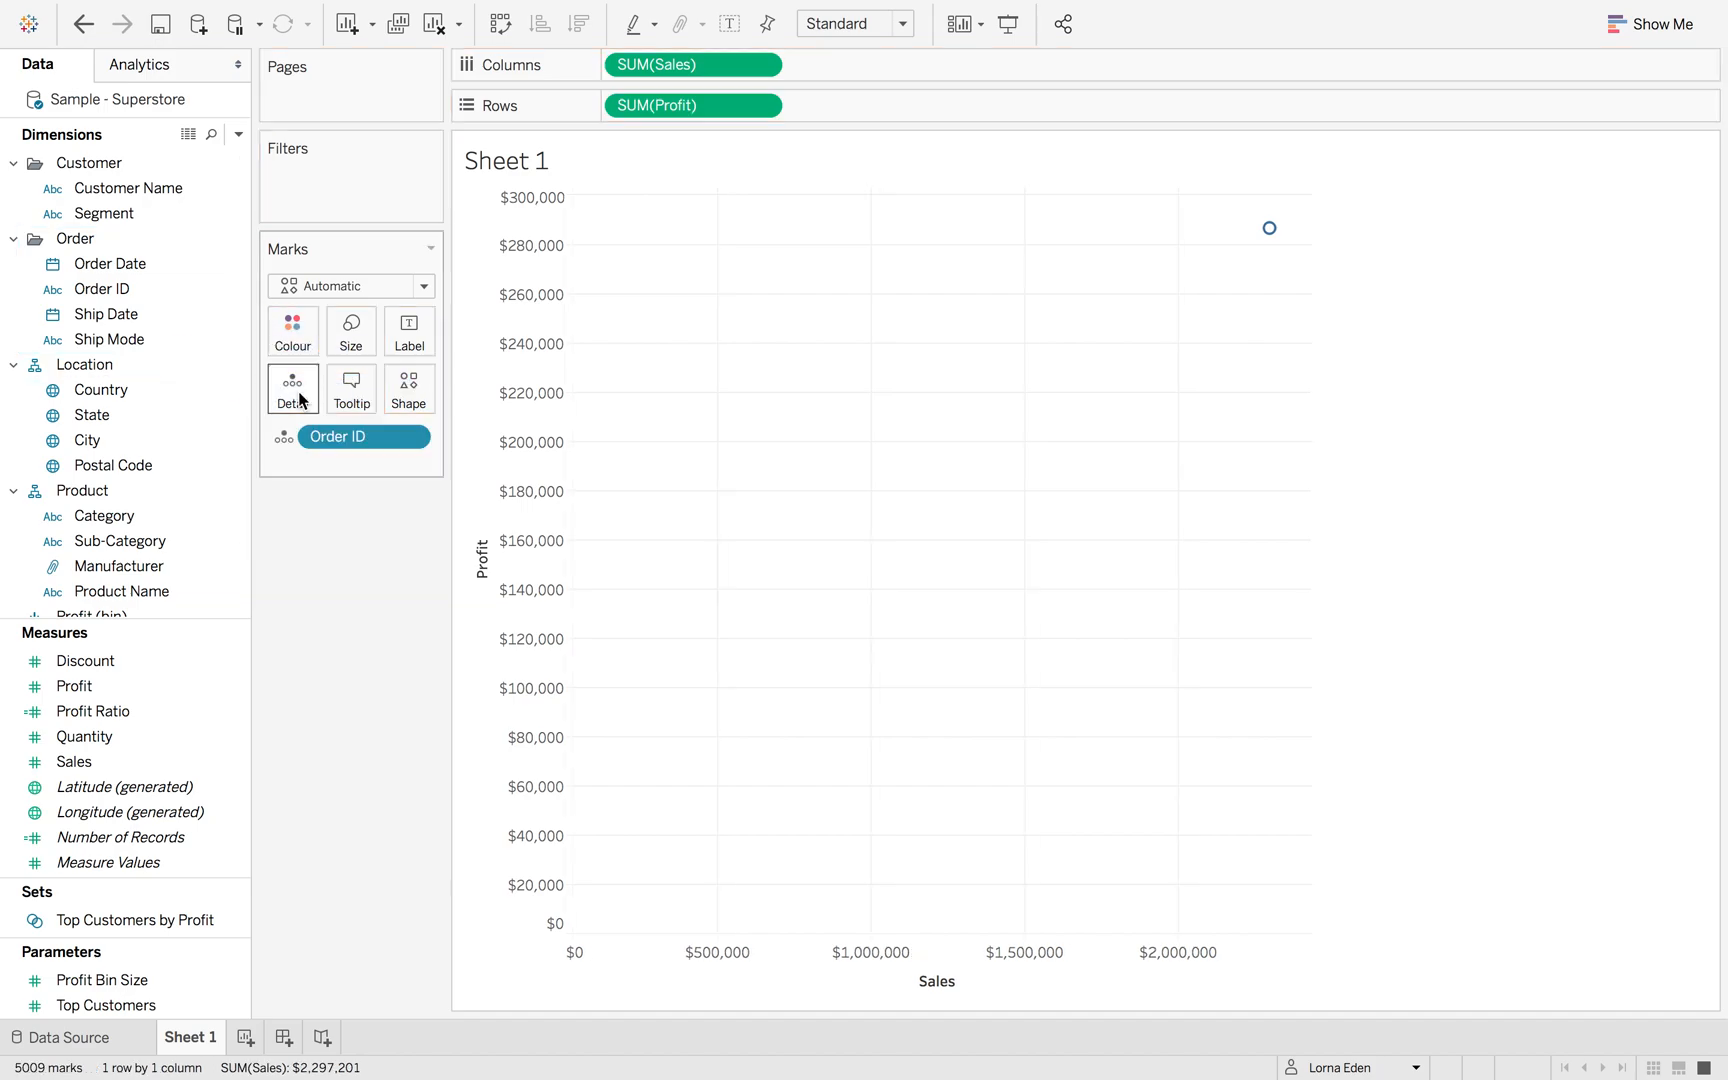
{"action": "left_click_drag", "start_coordinate": [104, 213], "coordinate": [293, 335]}
- Change the mark type to Circle and lower the opacity of the mark colours
{"action": "left_click", "coordinate": [350, 286]}
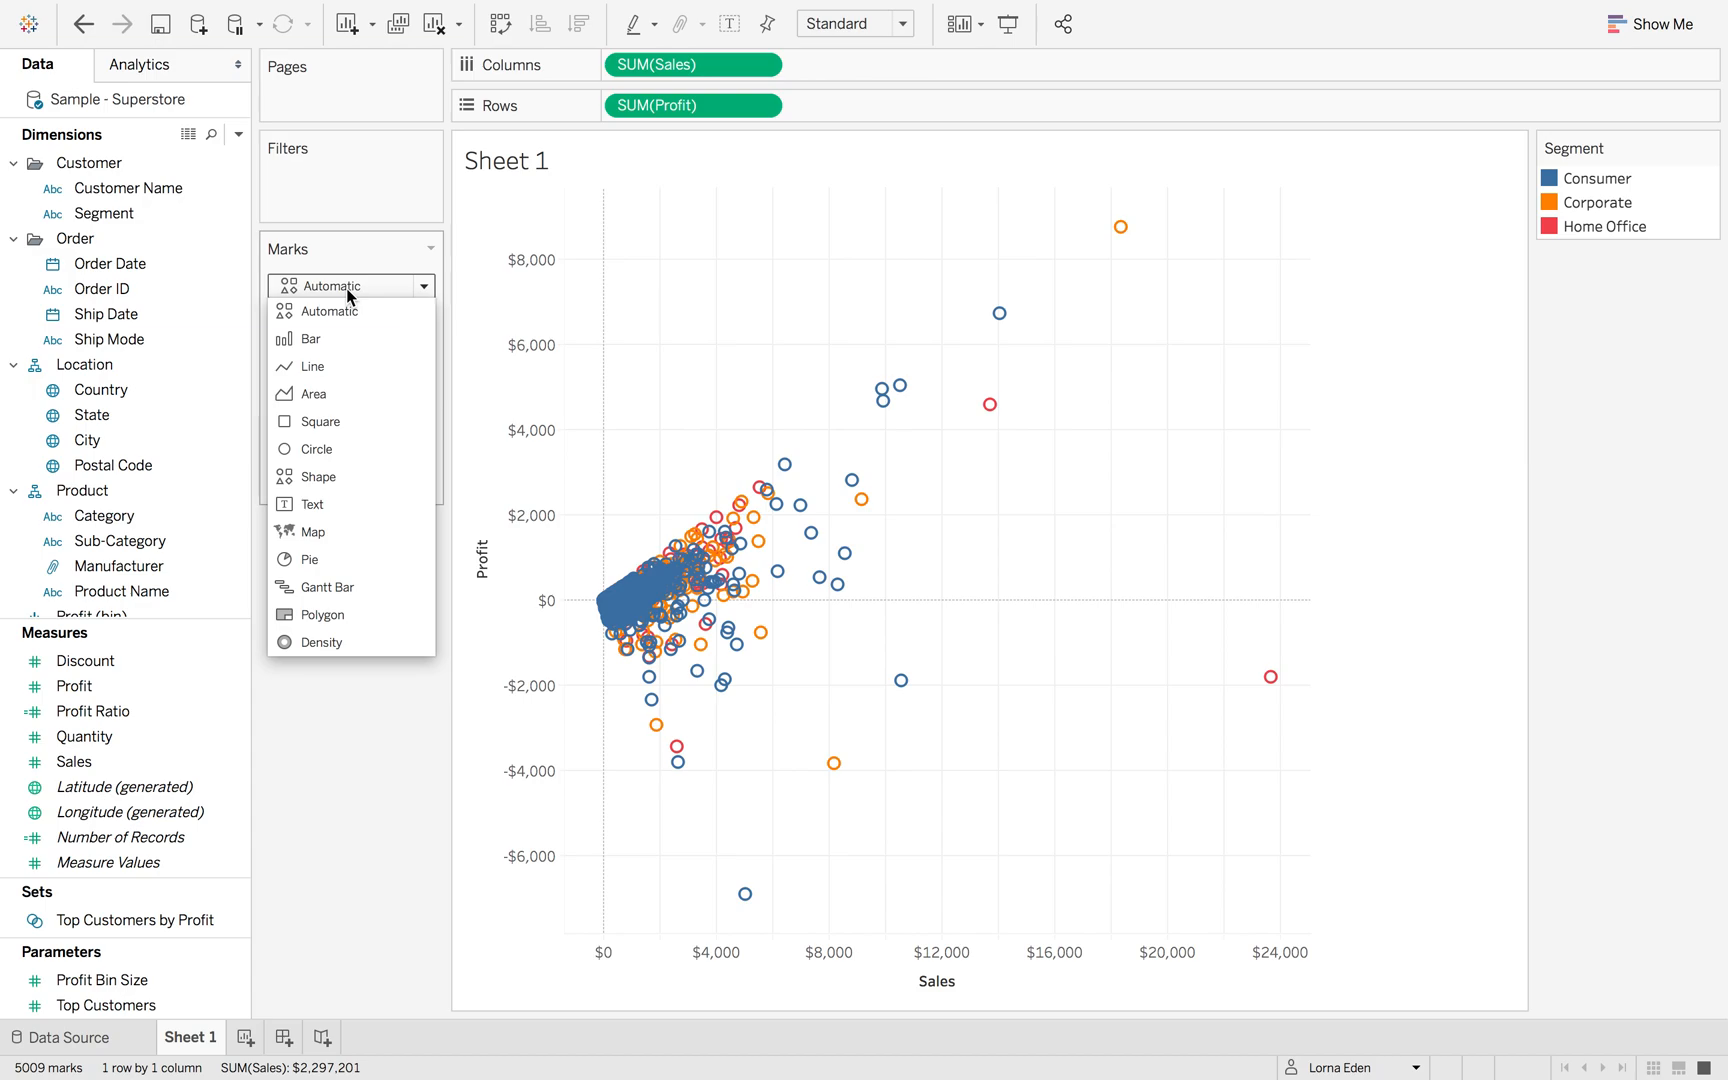
{"action": "left_click", "coordinate": [349, 452]}
{"action": "left_click", "coordinate": [292, 330]}
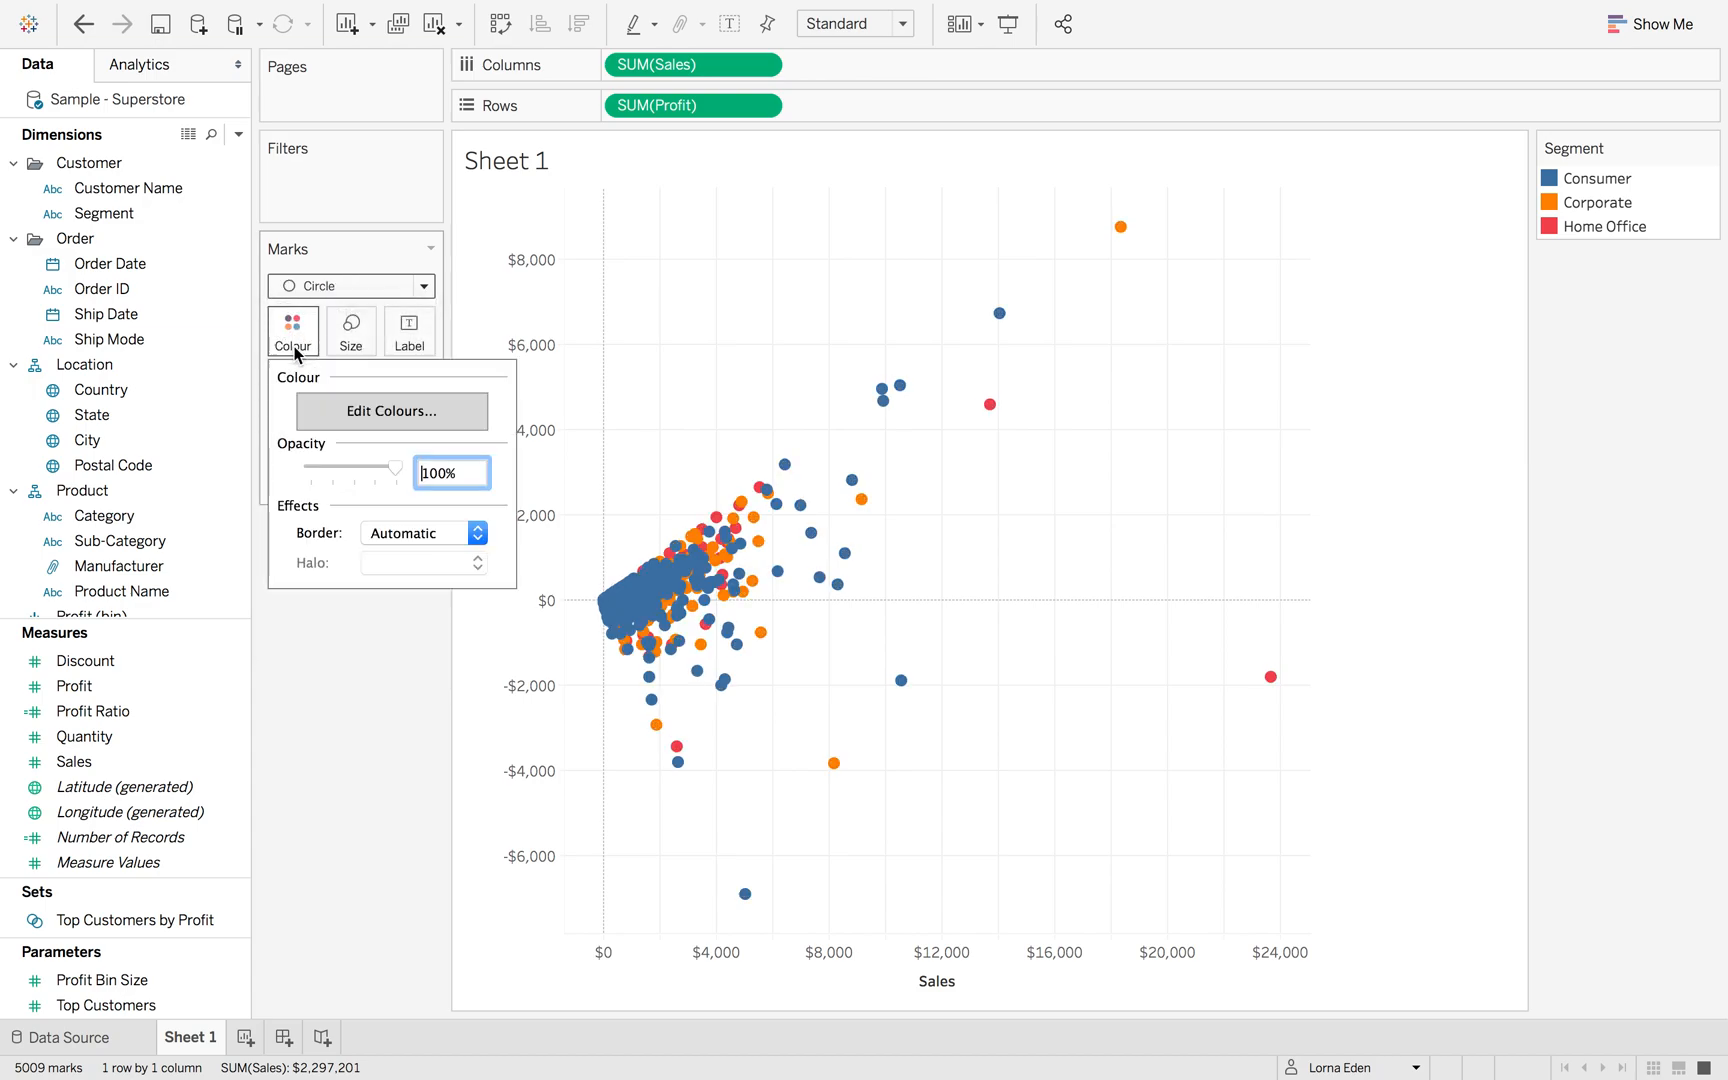
{"action": "left_click", "coordinate": [397, 470]}
{"action": "left_click_drag", "start_coordinate": [397, 473], "coordinate": [369, 475]}
{"action": "left_click", "coordinate": [380, 737]}
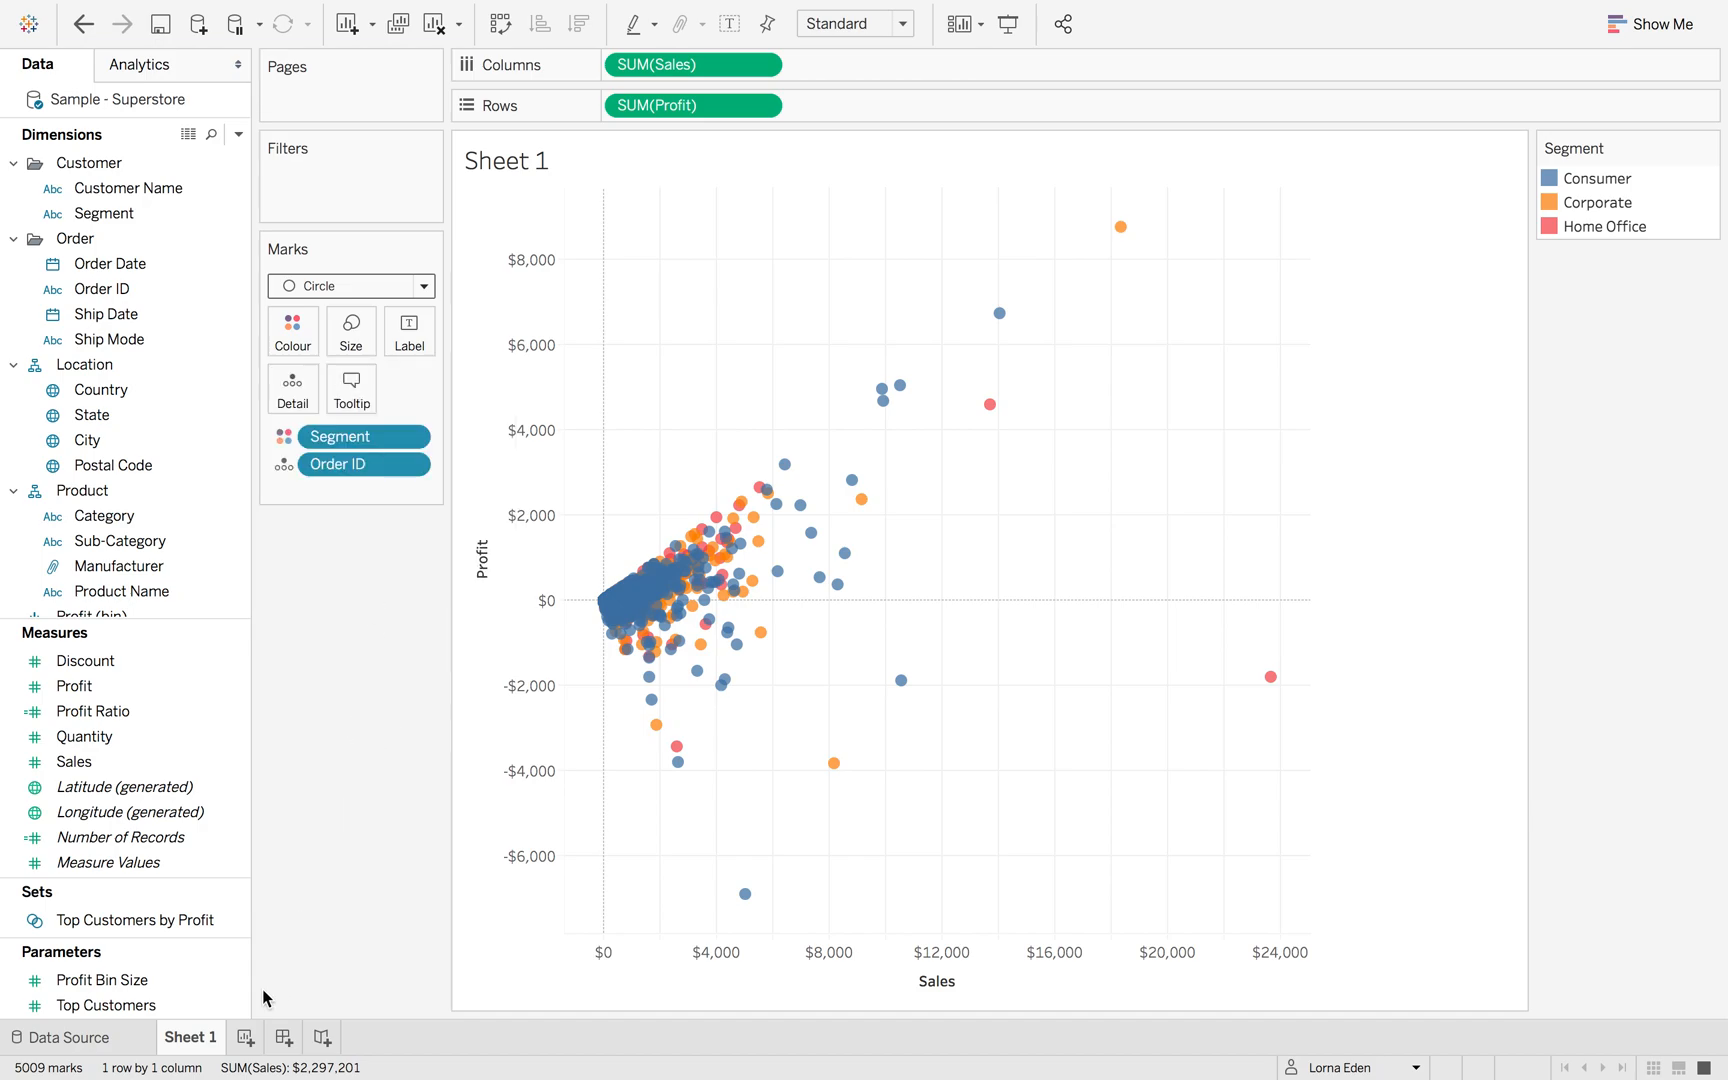
- Filter the sheet on Order Date as a range of dates and show its filter control
{"action": "right_click", "coordinate": [147, 269]}
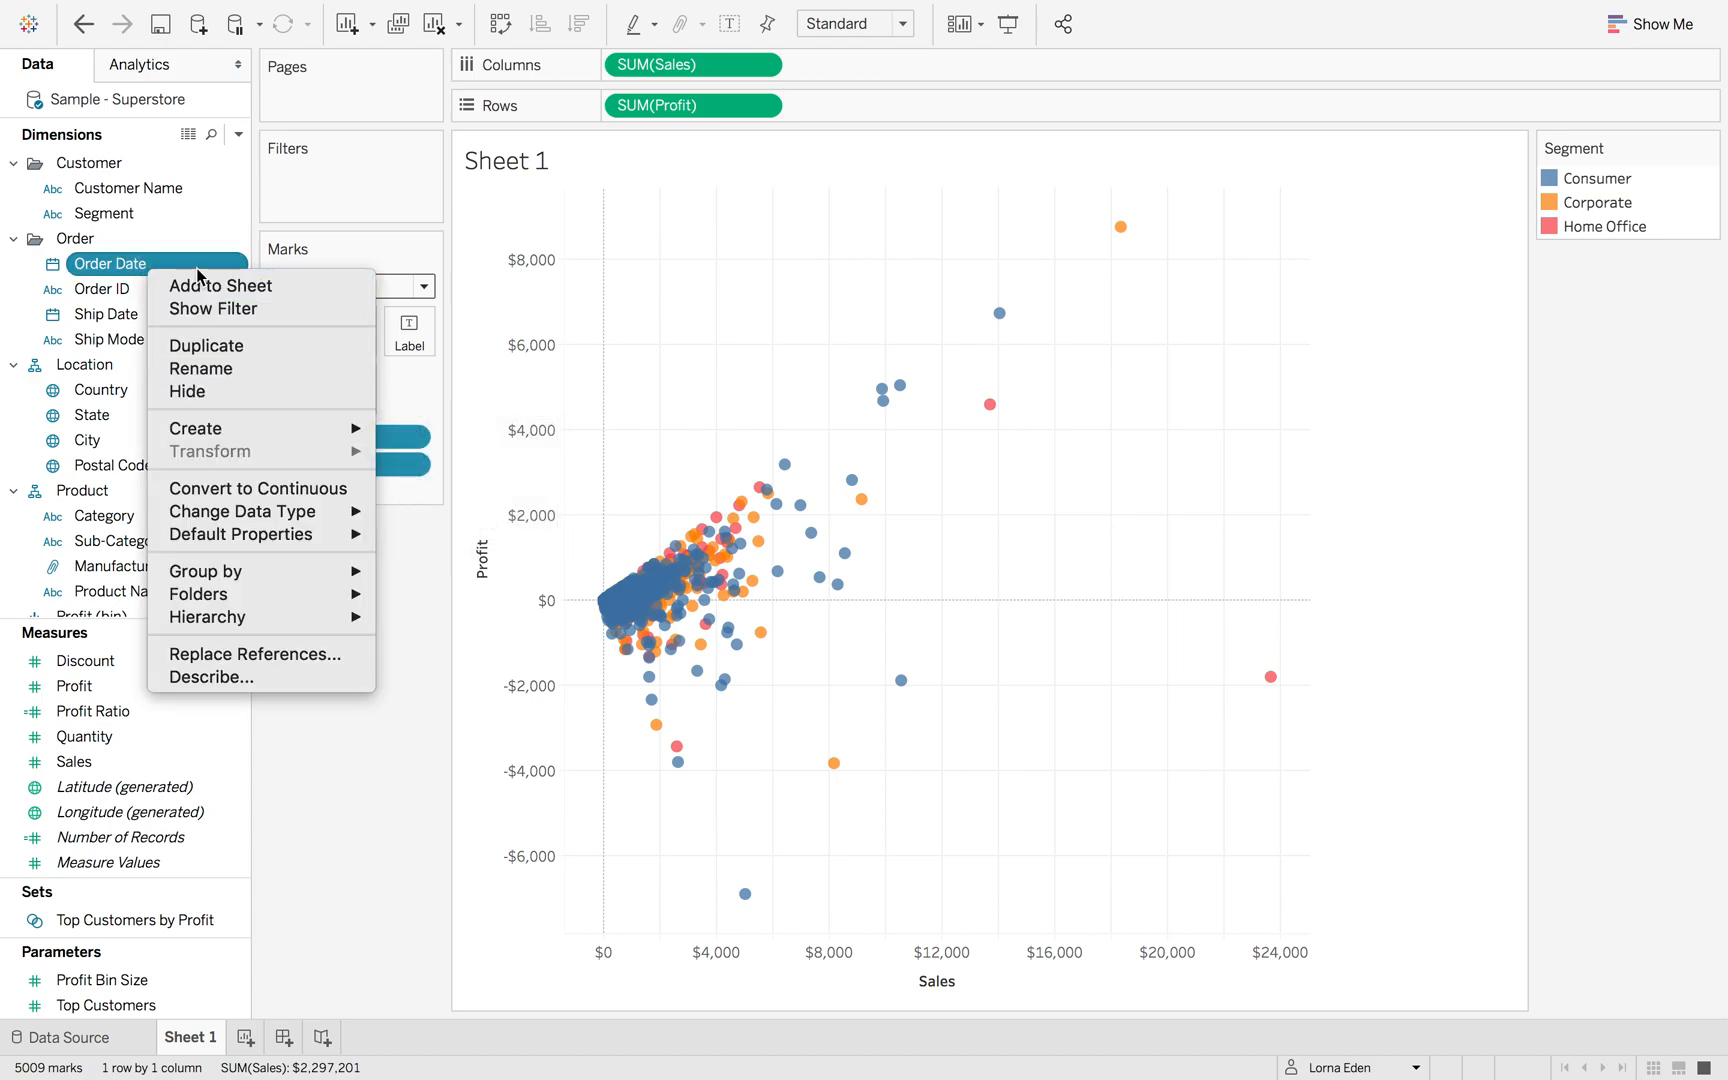
{"action": "left_click", "coordinate": [125, 262]}
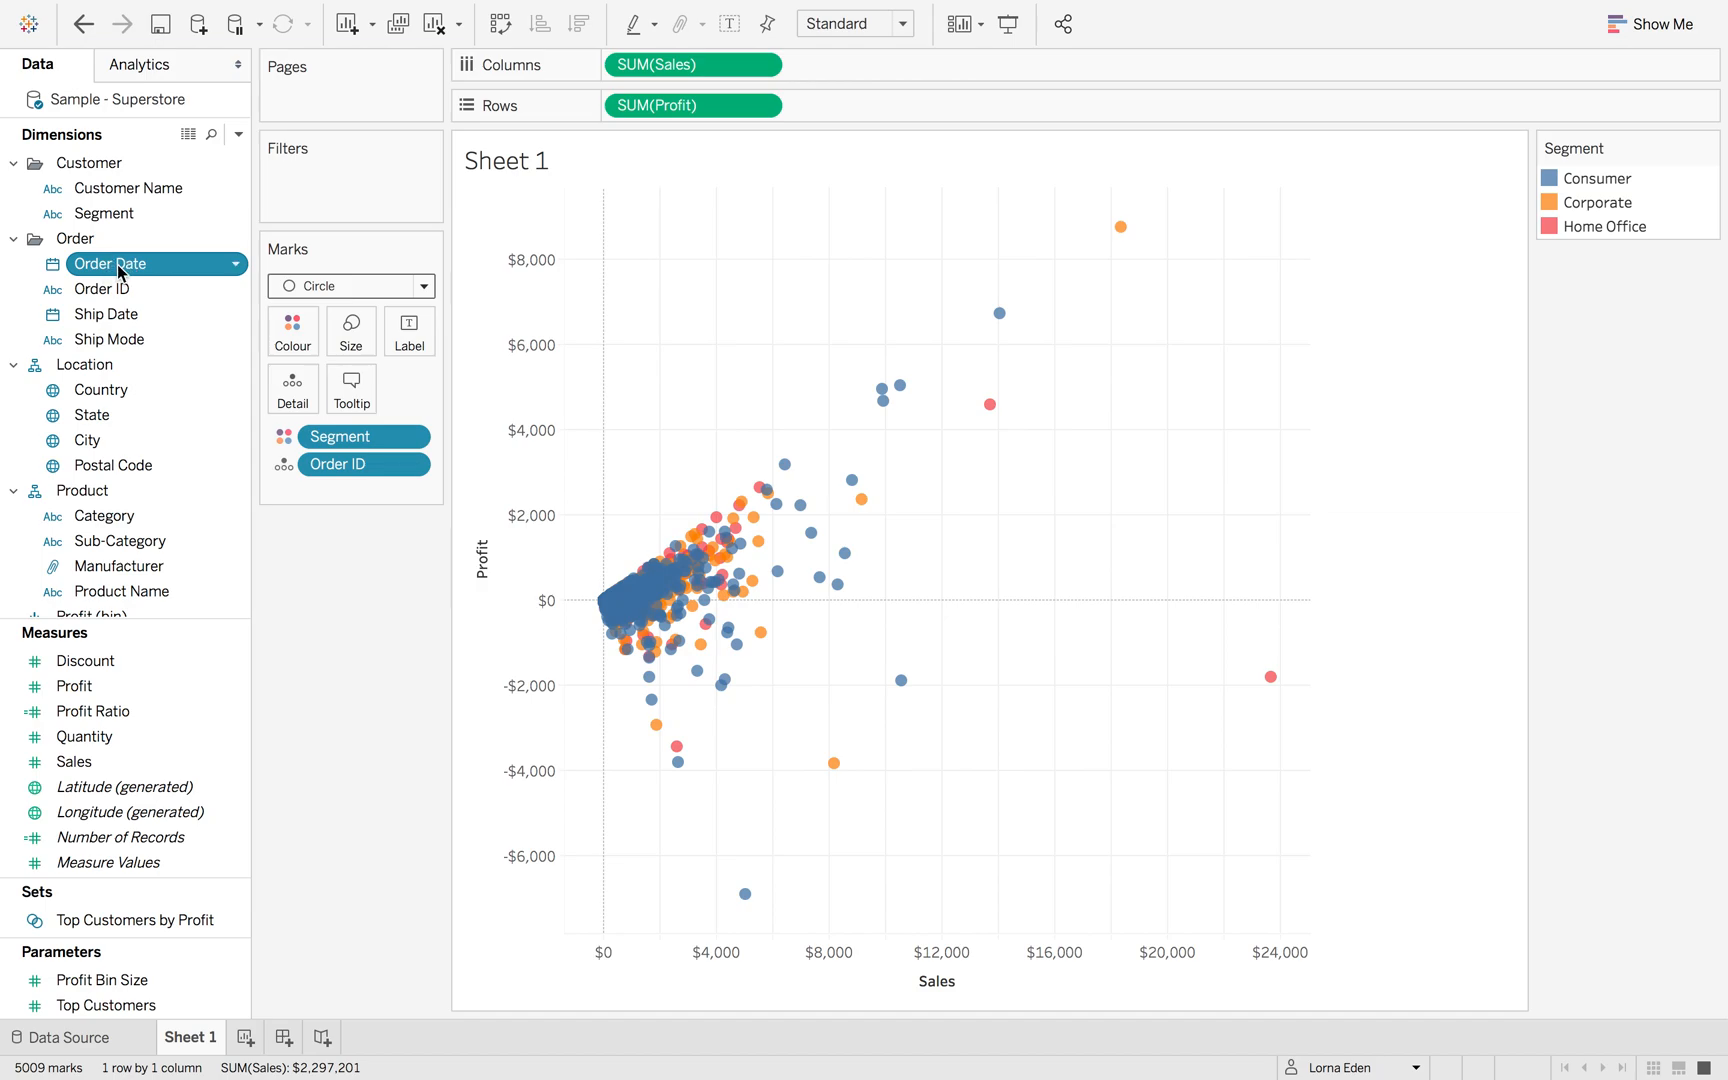
{"action": "left_click_drag", "start_coordinate": [118, 268], "coordinate": [319, 195]}
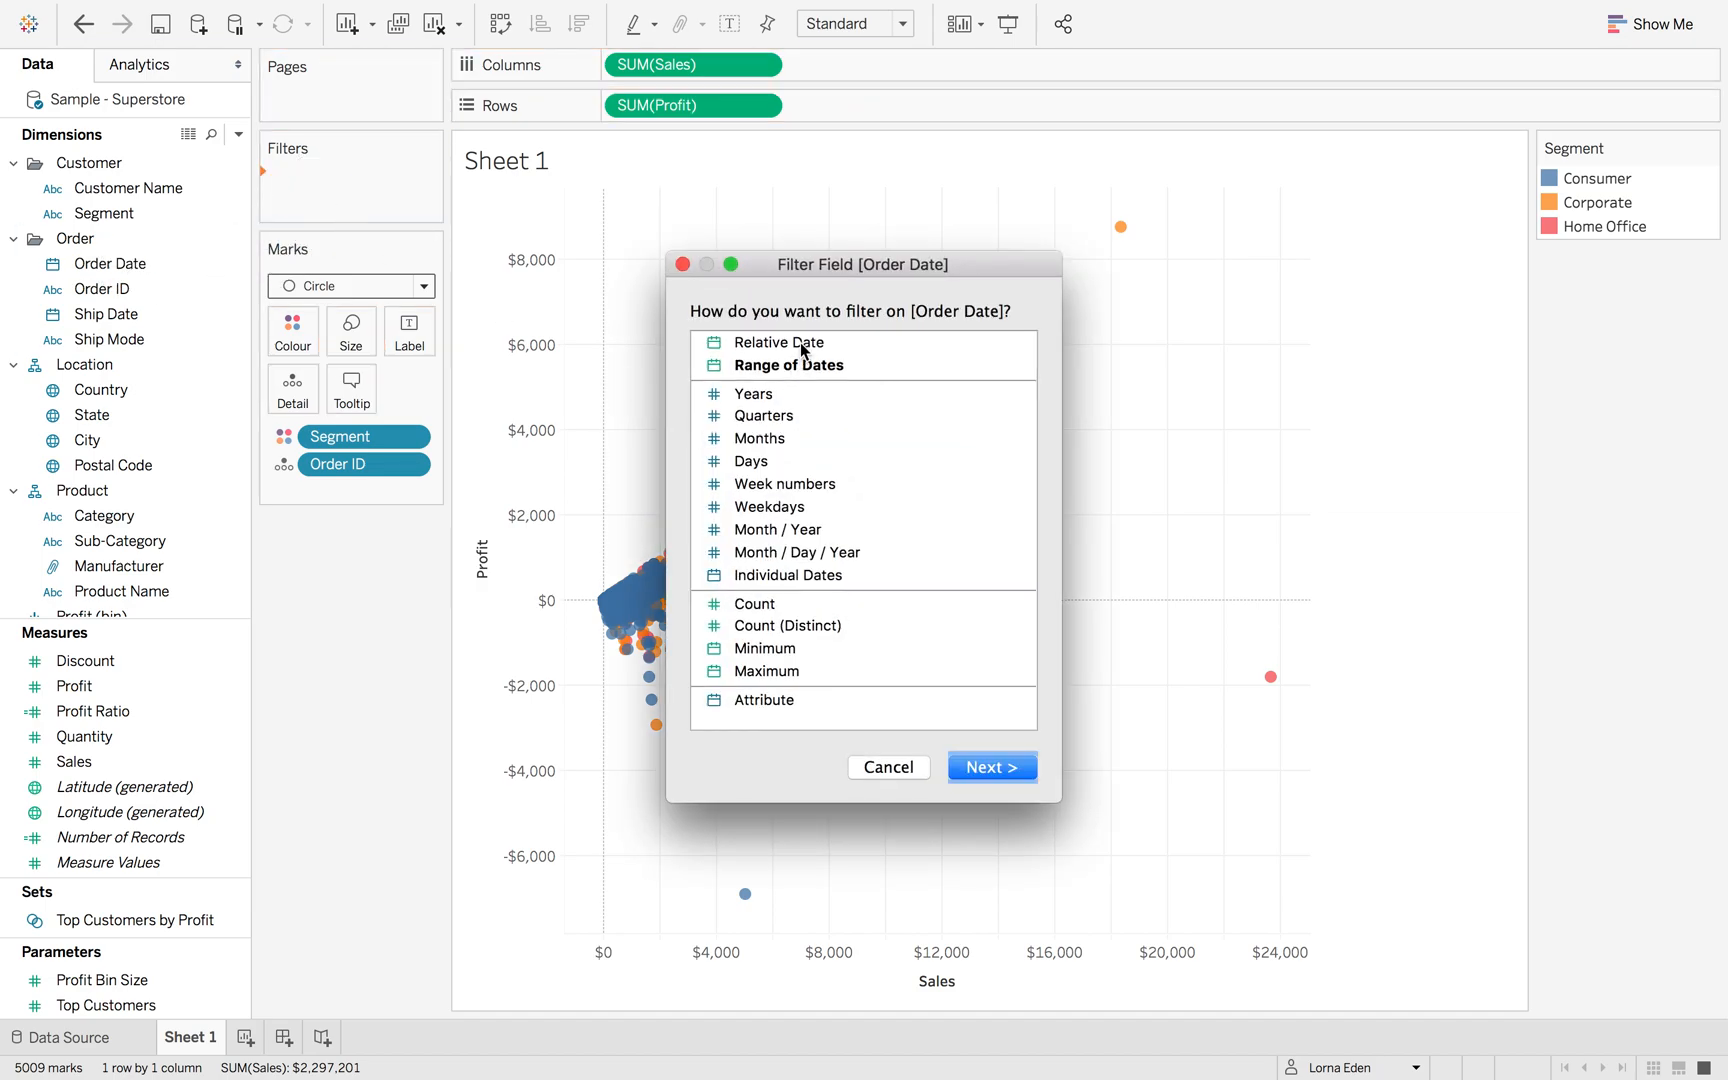
{"action": "left_click", "coordinate": [792, 367]}
{"action": "left_click", "coordinate": [973, 774]}
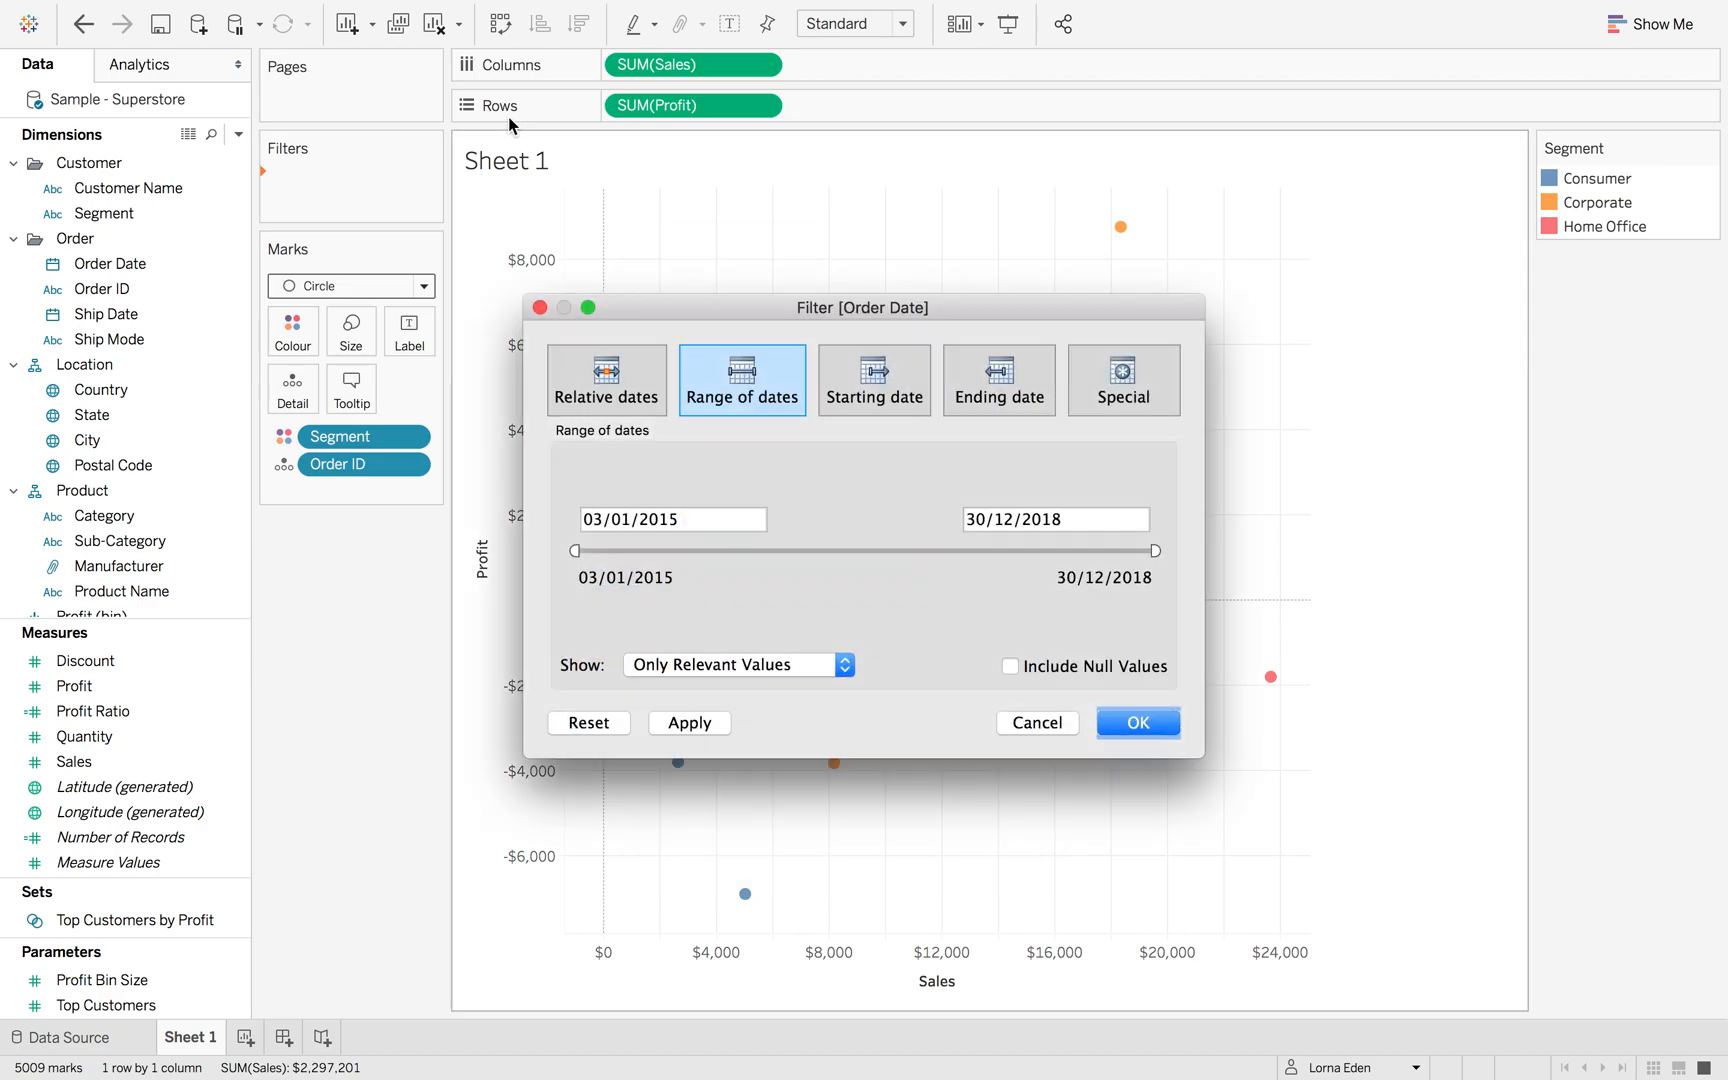
{"action": "left_click", "coordinate": [1136, 721]}
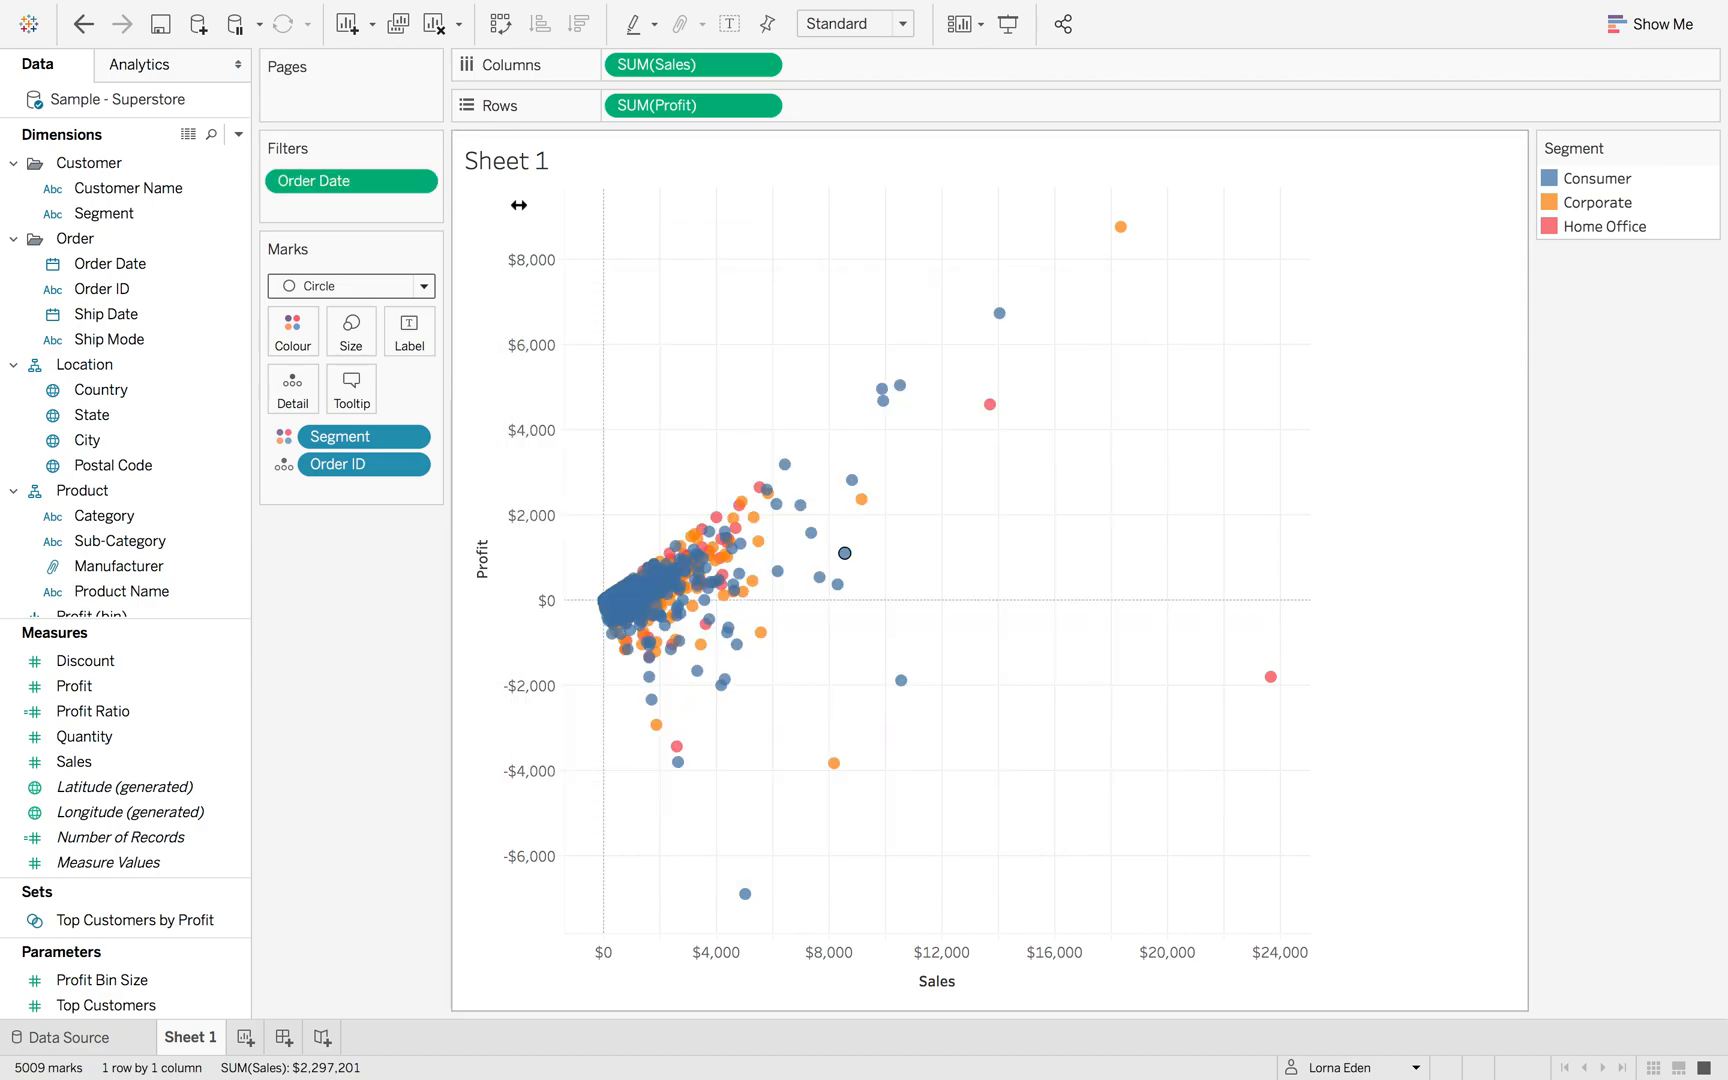
{"action": "left_click", "coordinate": [417, 181]}
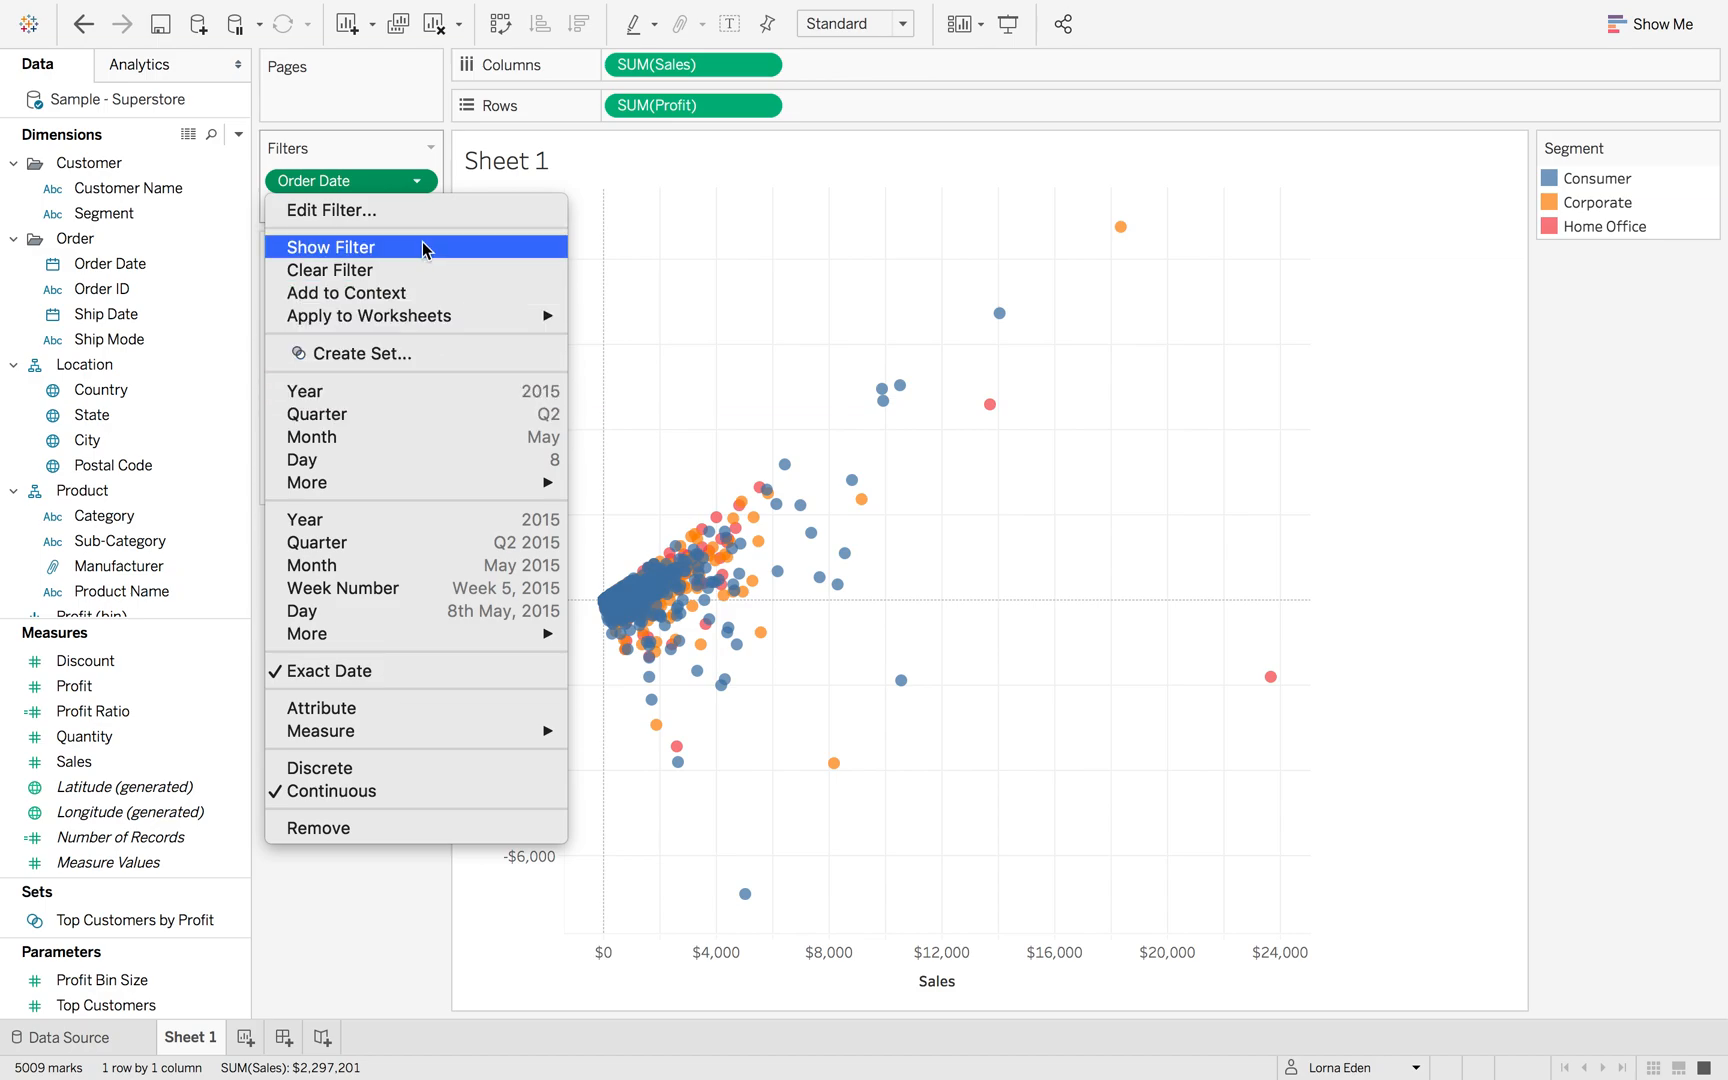
{"action": "left_click", "coordinate": [423, 247]}
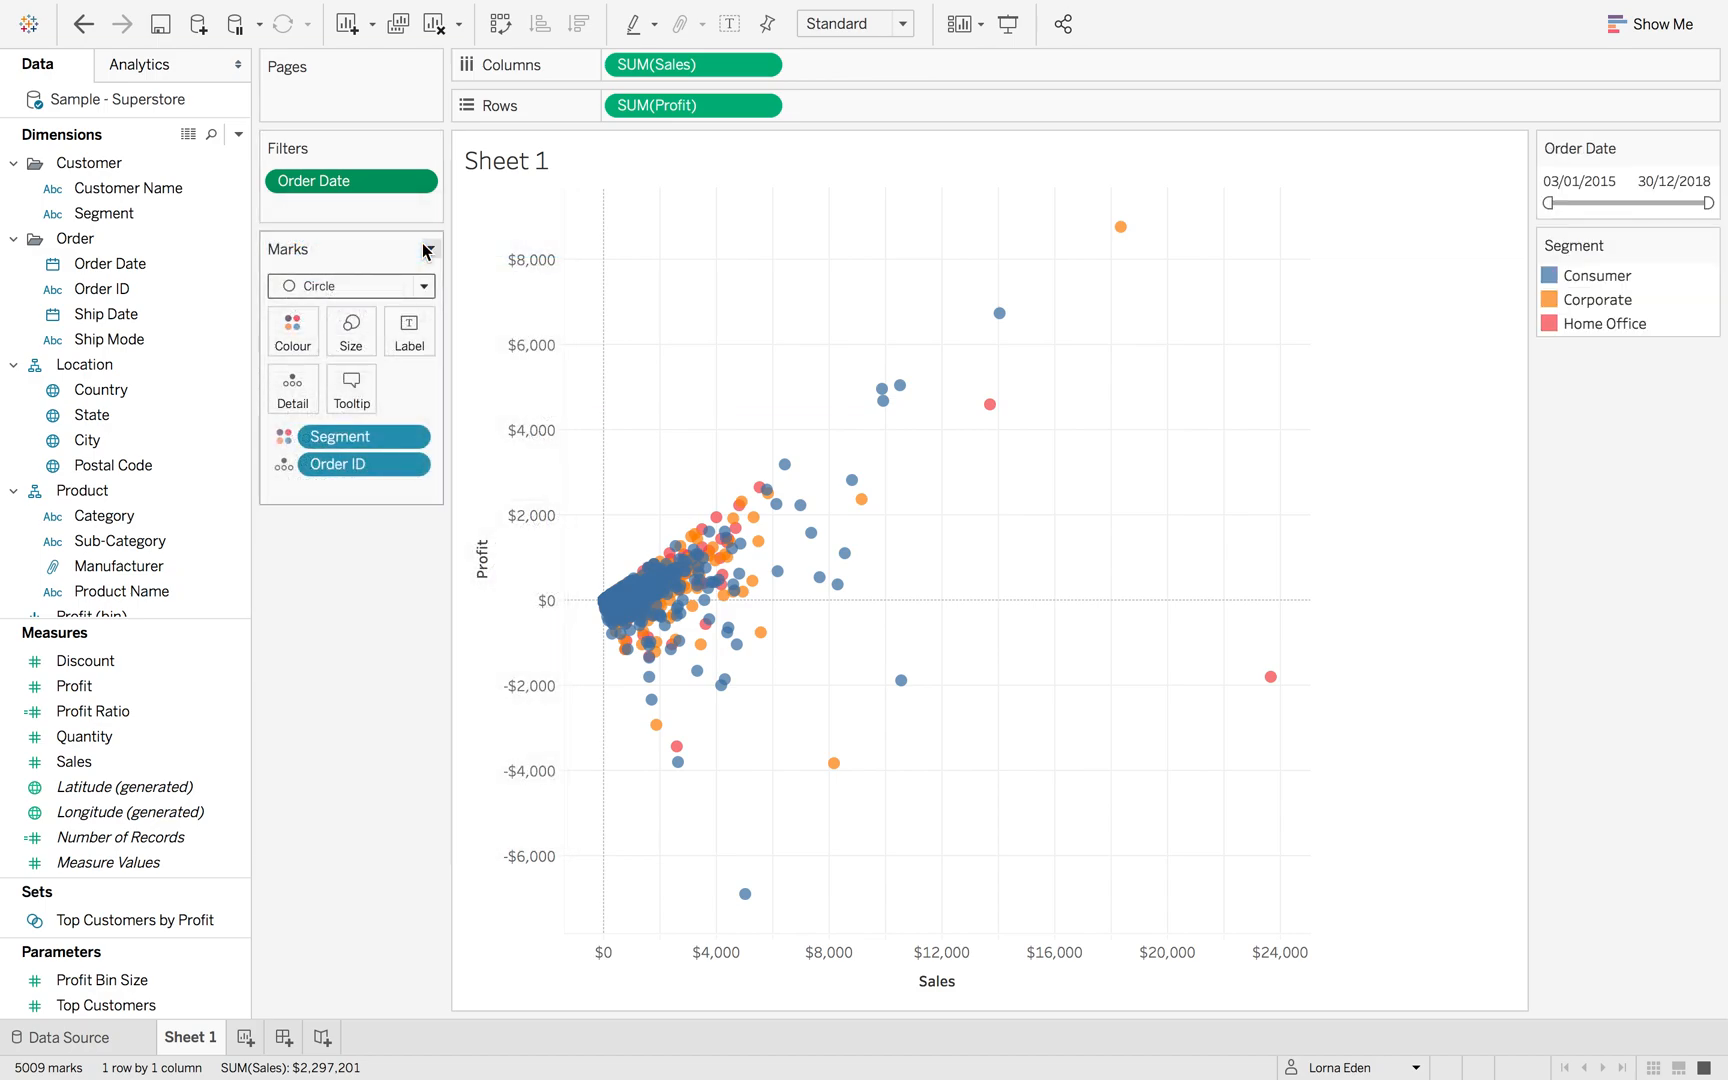
- Show filter controls for Ship Mode, Category and Sub-Category on the sheet
{"action": "mouse_move", "coordinate": [140, 340]}
{"action": "left_mouse_down"}
{"action": "mouse_move", "coordinate": [270, 235]}
{"action": "mouse_move", "coordinate": [167, 342]}
{"action": "left_mouse_up"}
{"action": "right_click", "coordinate": [168, 347]}
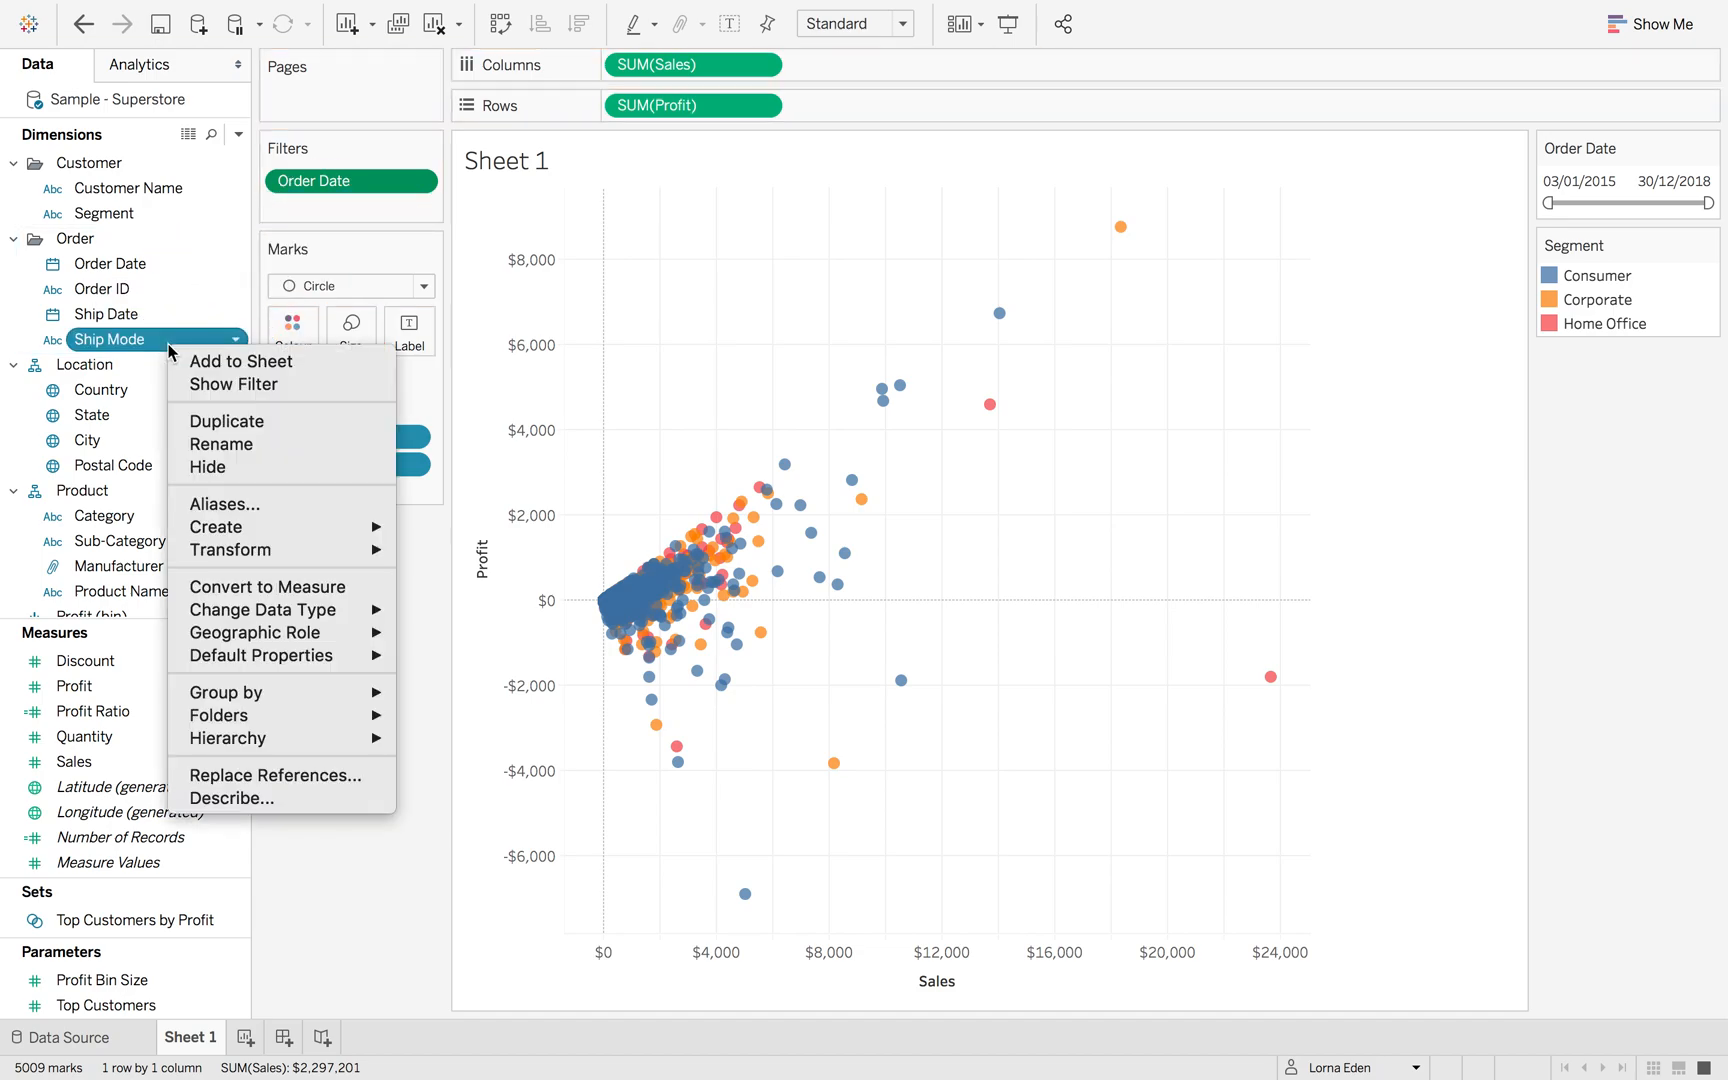
{"action": "left_click", "coordinate": [236, 385]}
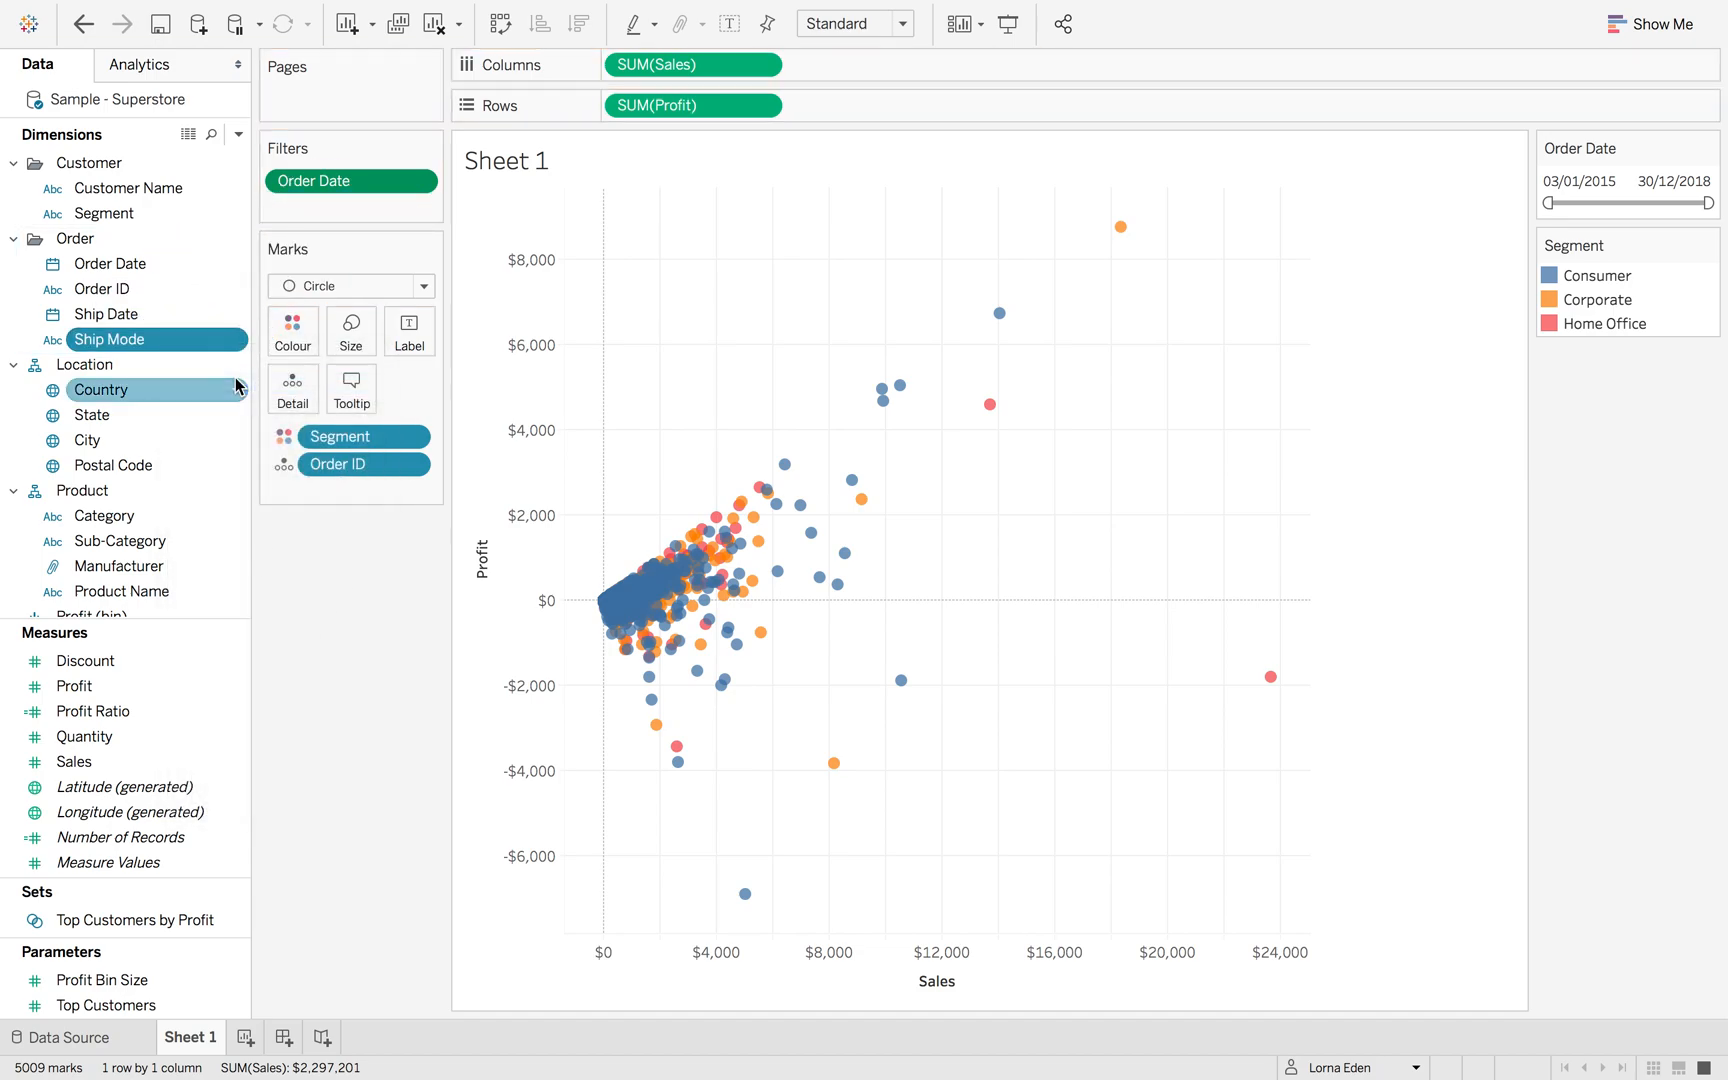
{"action": "scroll", "coordinate": [153, 446], "scroll_direction": "down", "scroll_amount": 1}
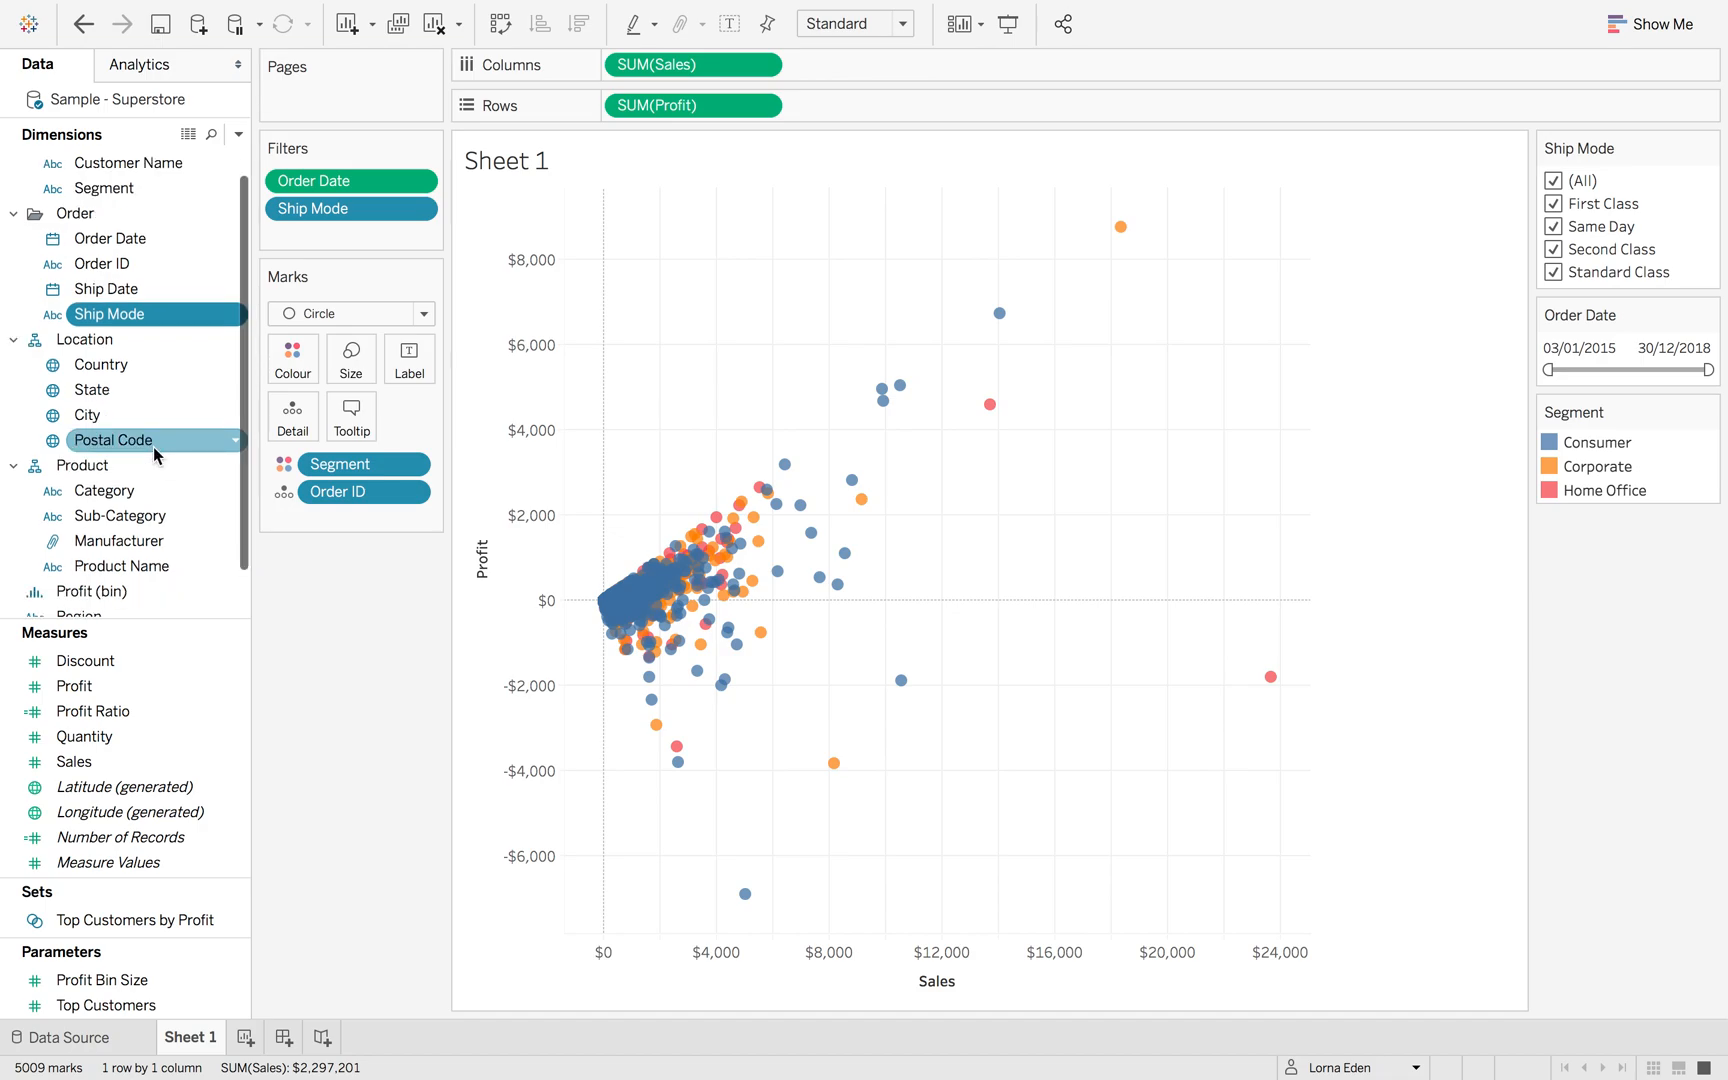
{"action": "left_click", "coordinate": [134, 490]}
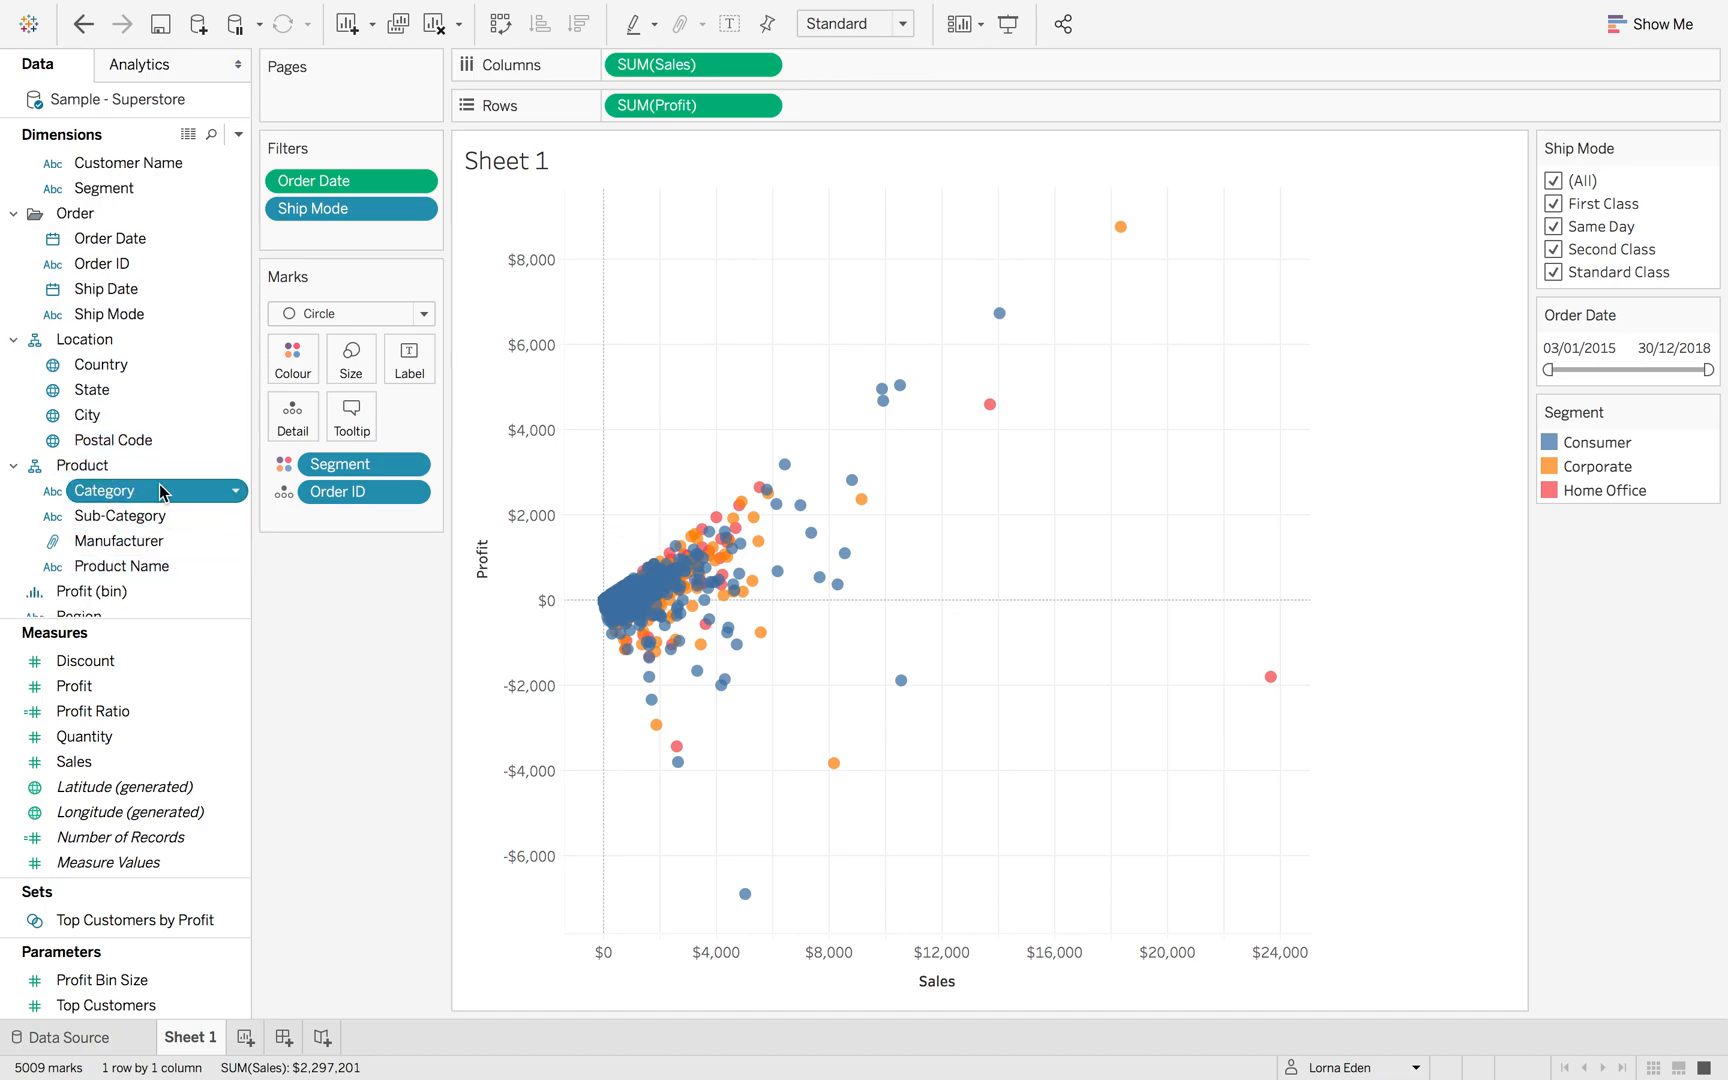
{"action": "right_click", "coordinate": [160, 490]}
{"action": "left_click", "coordinate": [128, 521]}
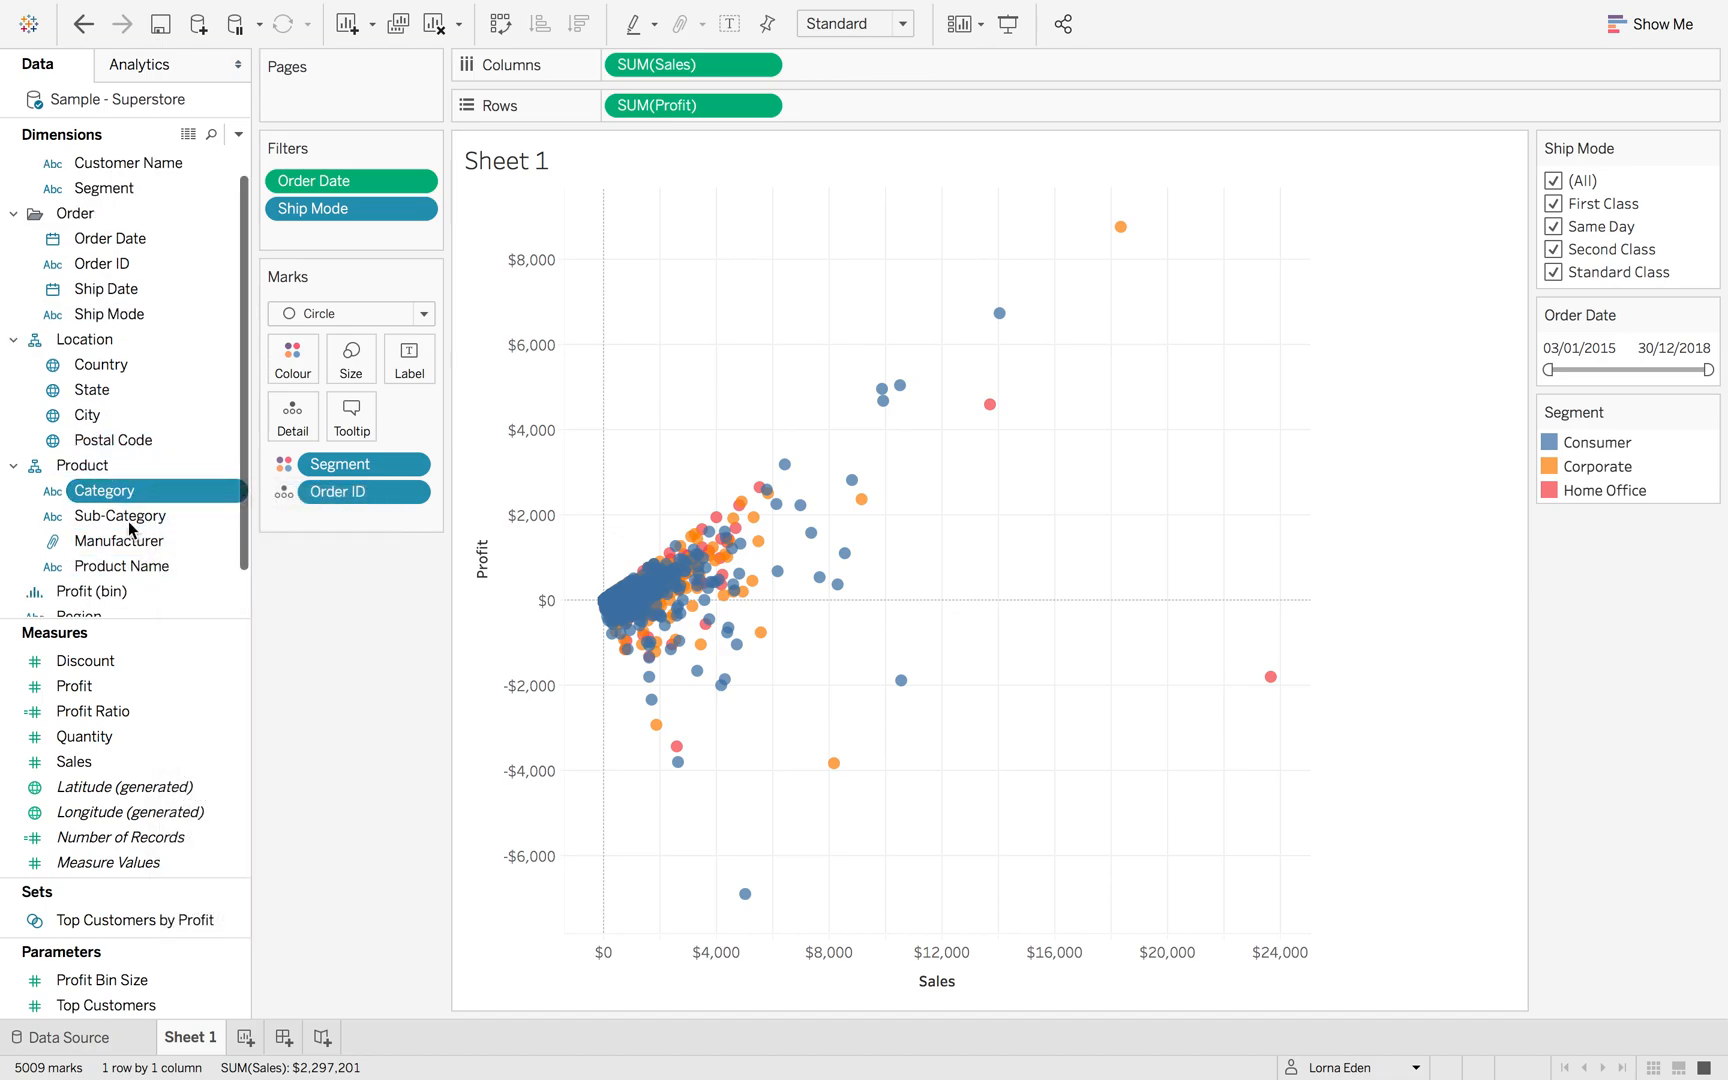
{"action": "right_click", "coordinate": [128, 521]}
{"action": "left_click", "coordinate": [178, 566]}
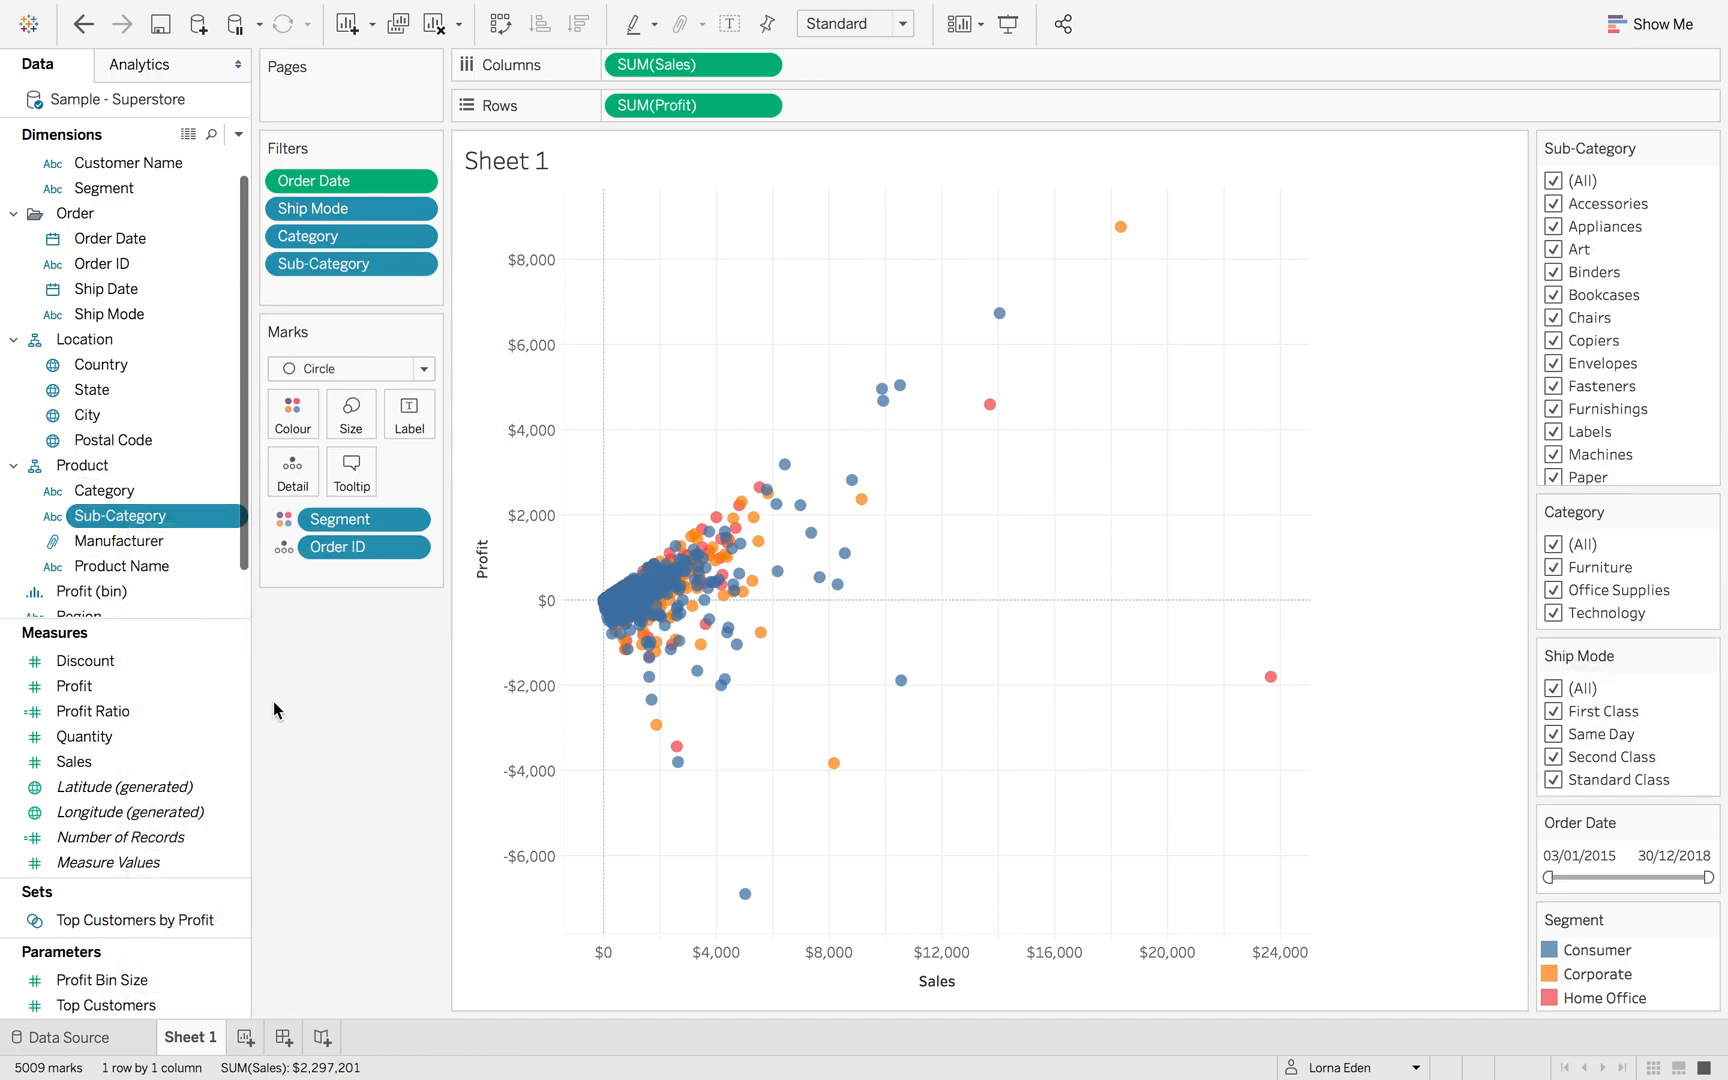
- Create a new dashboard with a fixed size of 800 x 700 px and place Sheet 1 on it
{"action": "left_click", "coordinate": [285, 1037]}
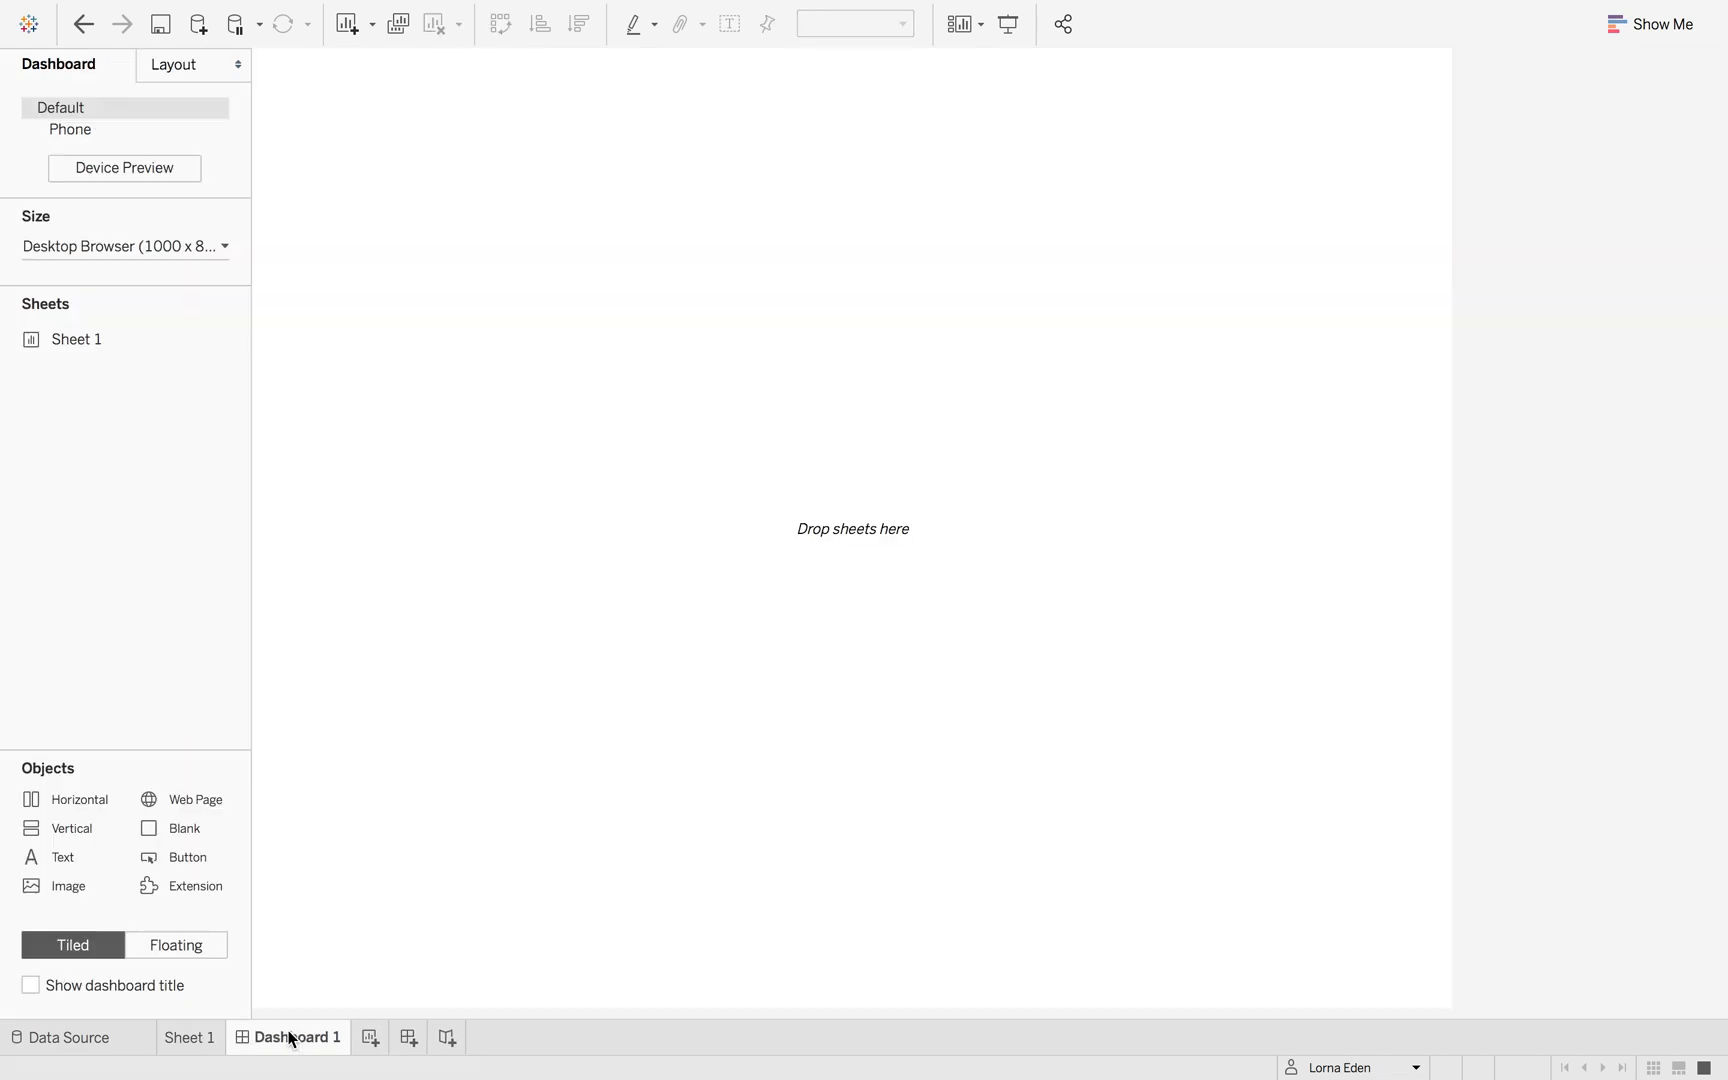
{"action": "left_click", "coordinate": [208, 246]}
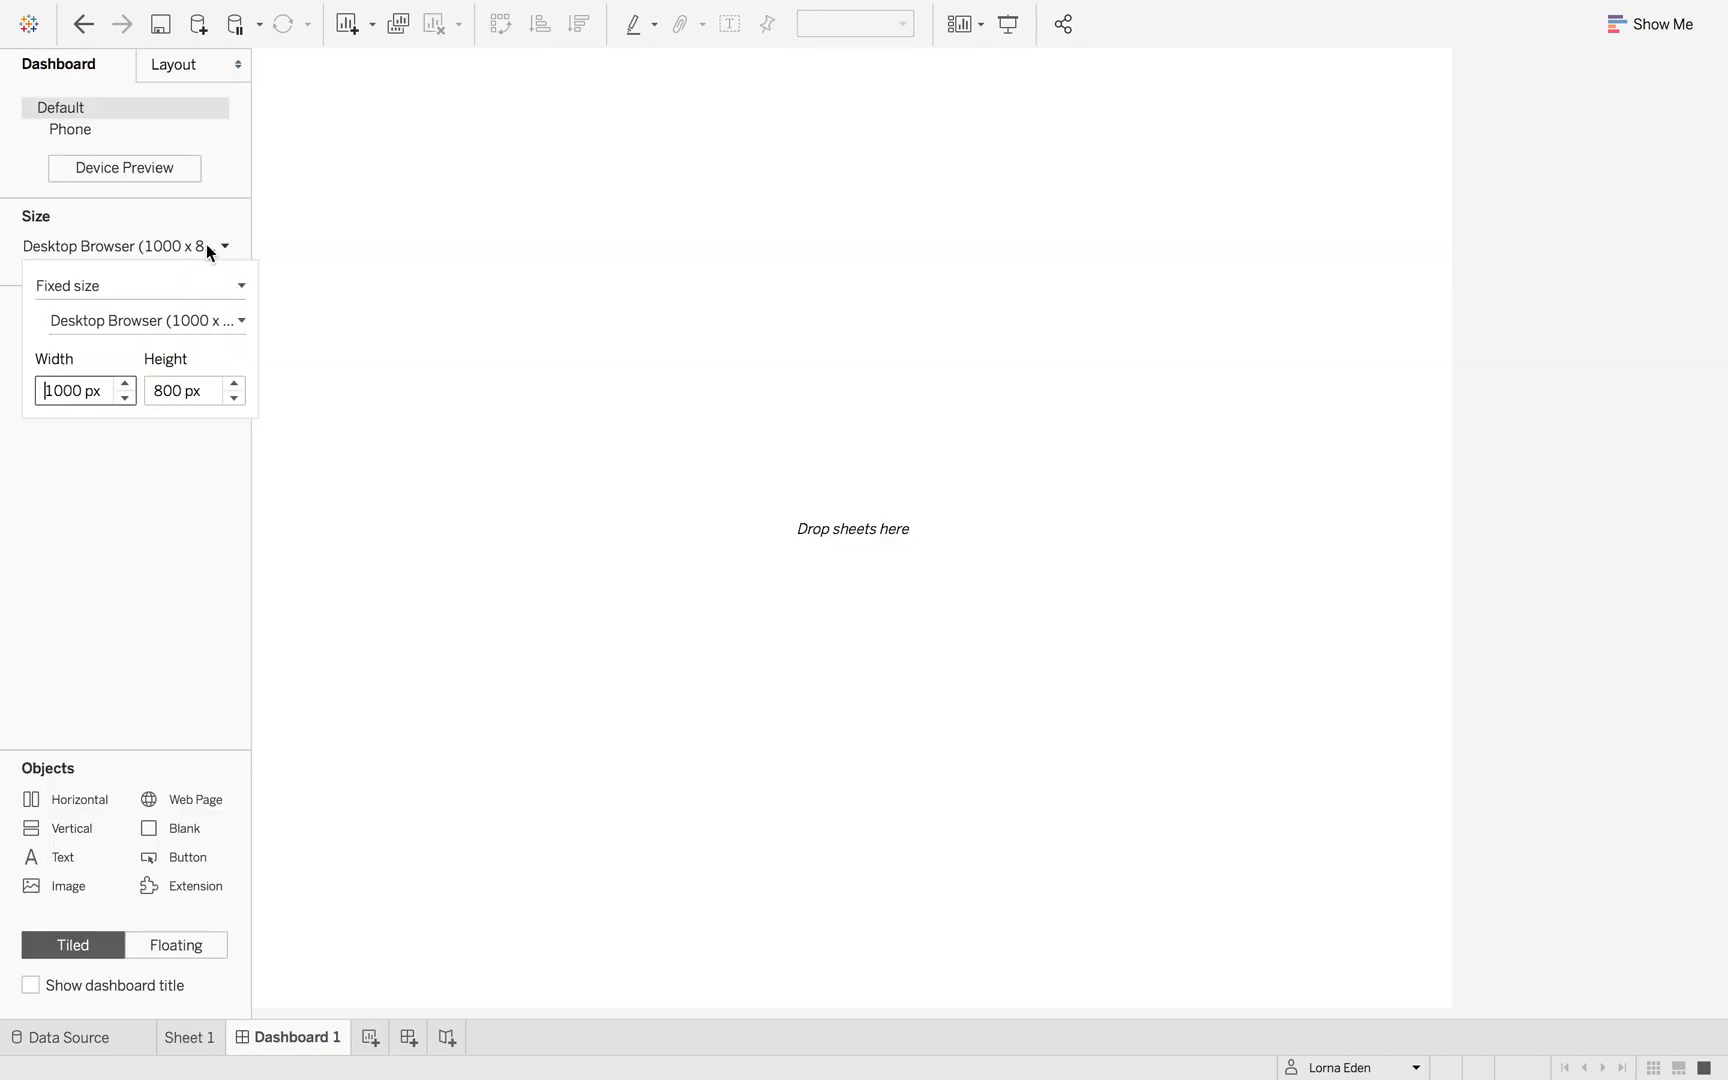
{"action": "left_click", "coordinate": [238, 399]}
{"action": "left_click", "coordinate": [127, 399]}
{"action": "left_click", "coordinate": [127, 399]}
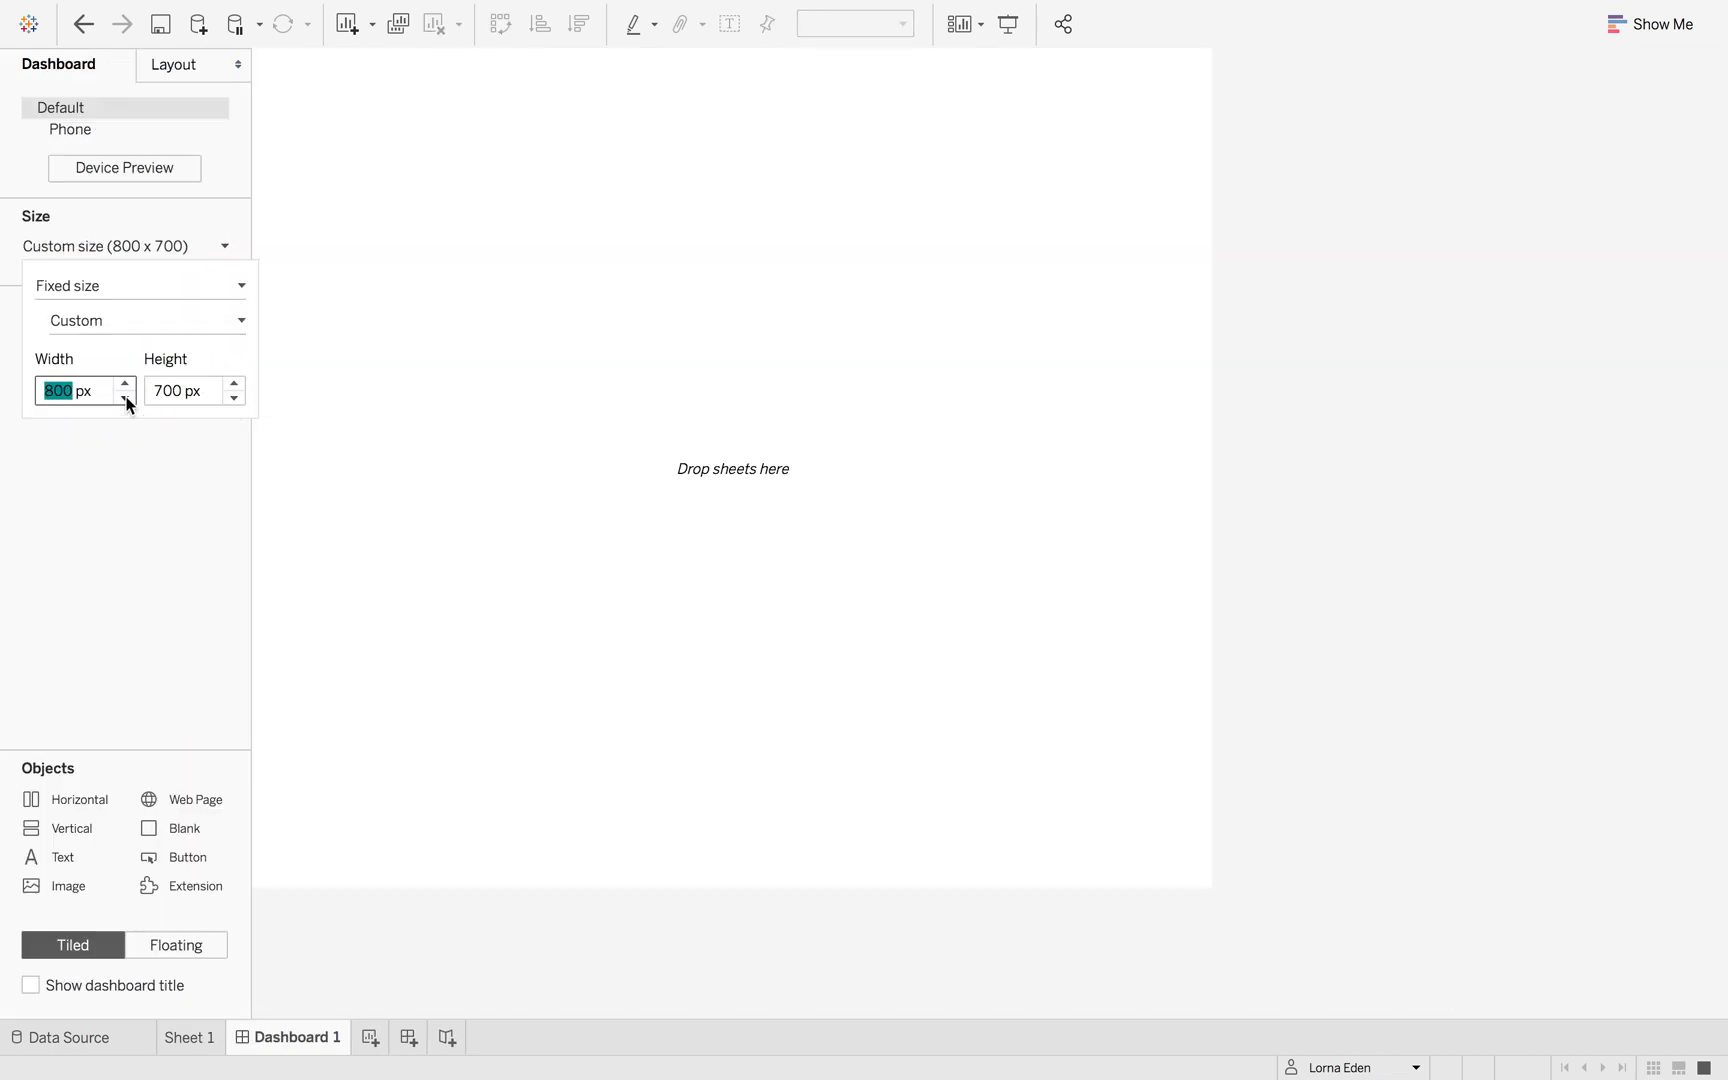
{"action": "left_click", "coordinate": [118, 480]}
{"action": "left_click_drag", "start_coordinate": [238, 340], "coordinate": [446, 309]}
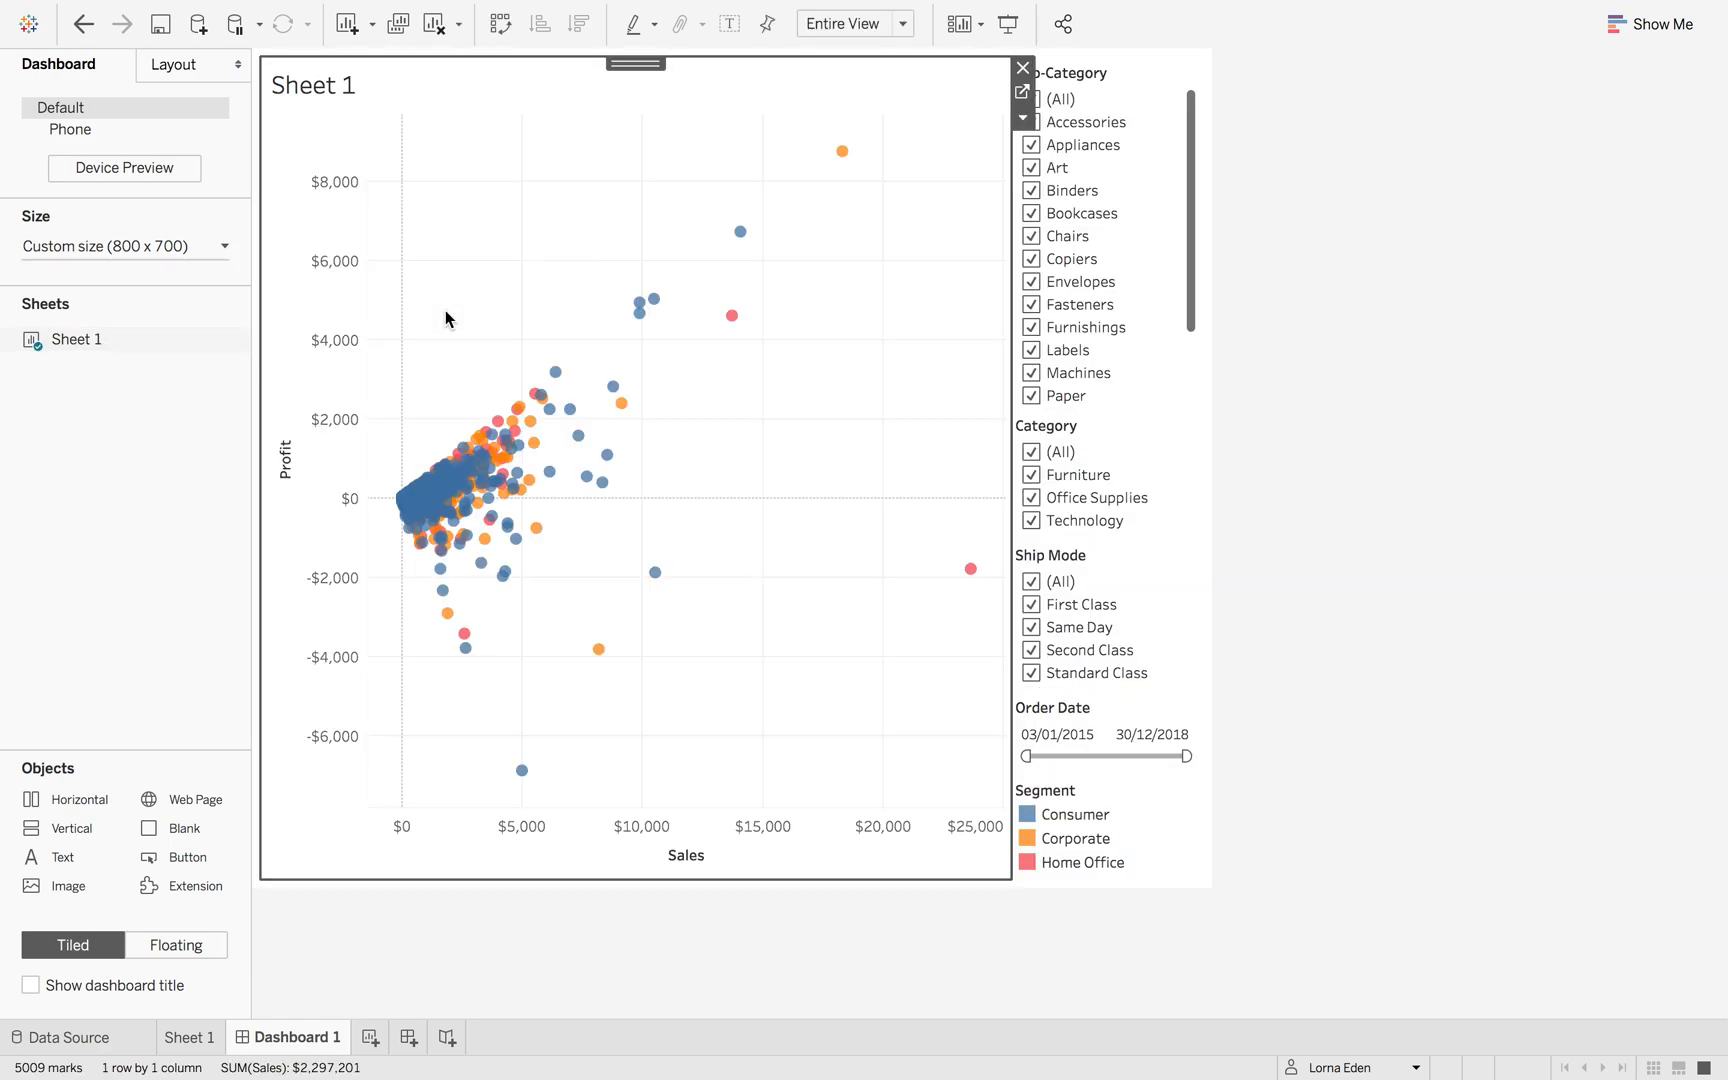
- Make the container holding the filters and legend floating, and size it to about 160 by 663 px over the chart's right side
{"action": "left_click", "coordinate": [1083, 79]}
{"action": "double_click", "coordinate": [1112, 65]}
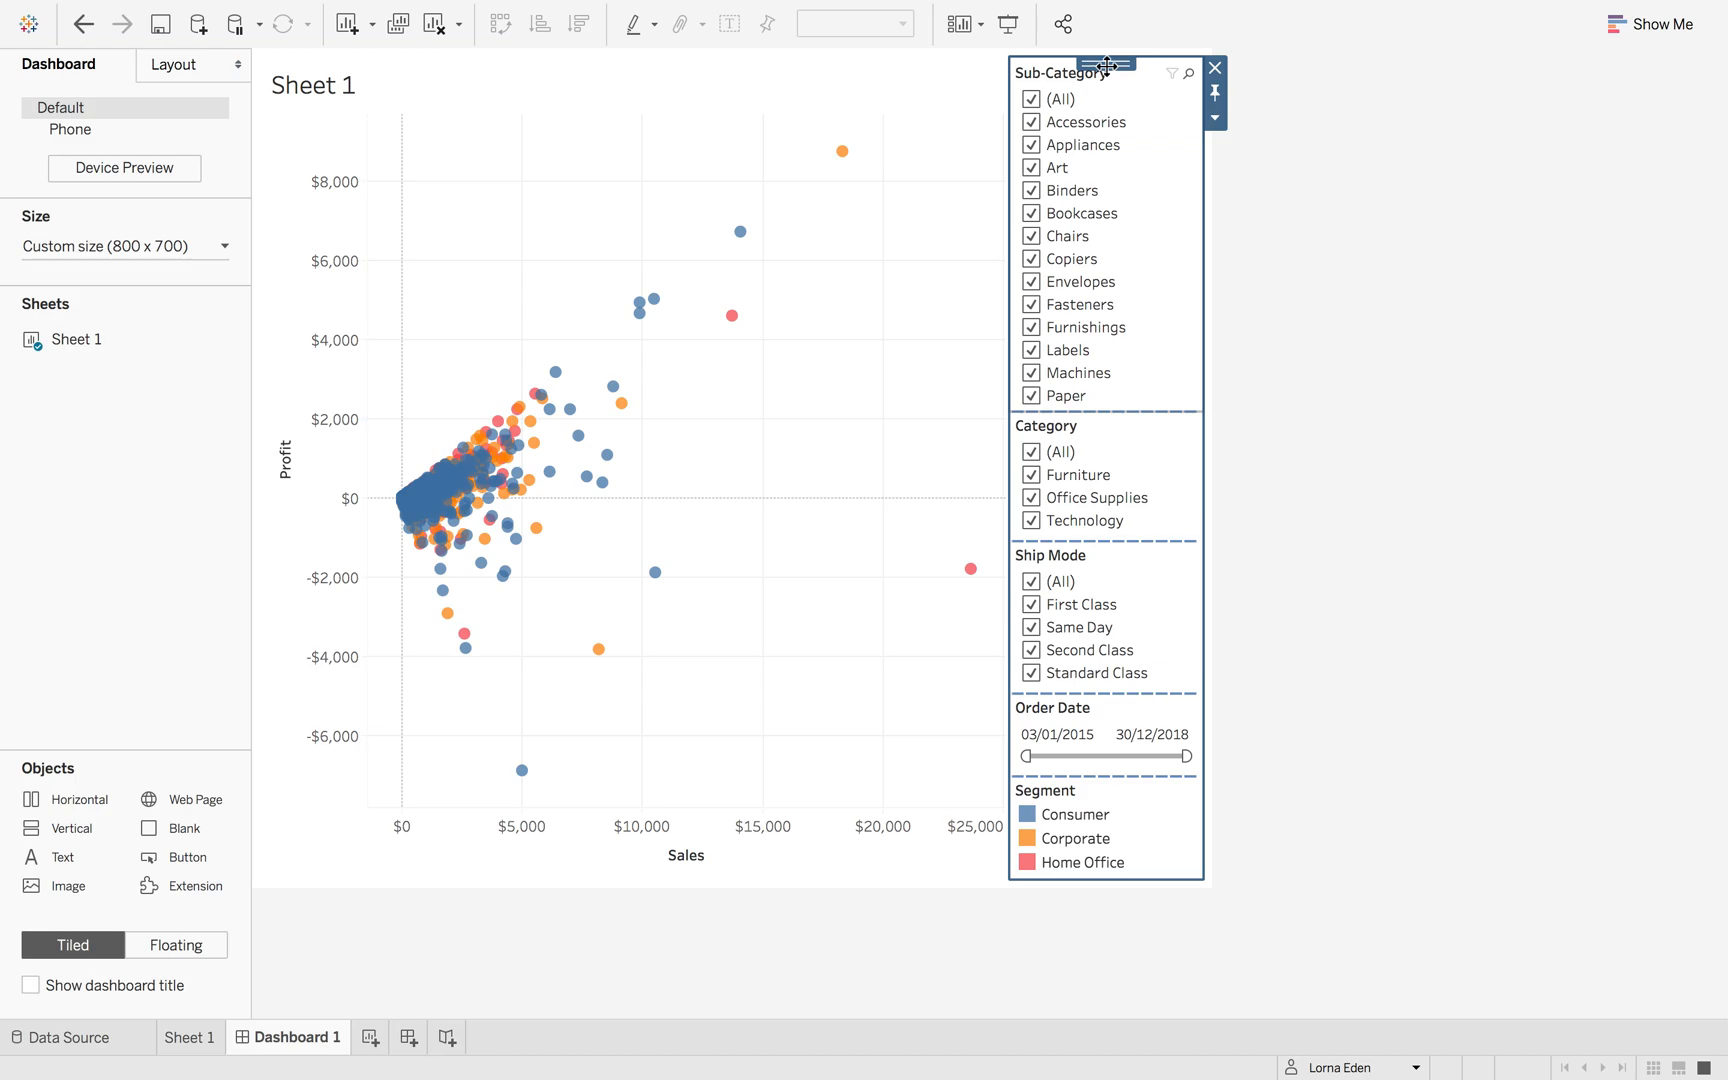
{"action": "left_click", "coordinate": [1215, 120]}
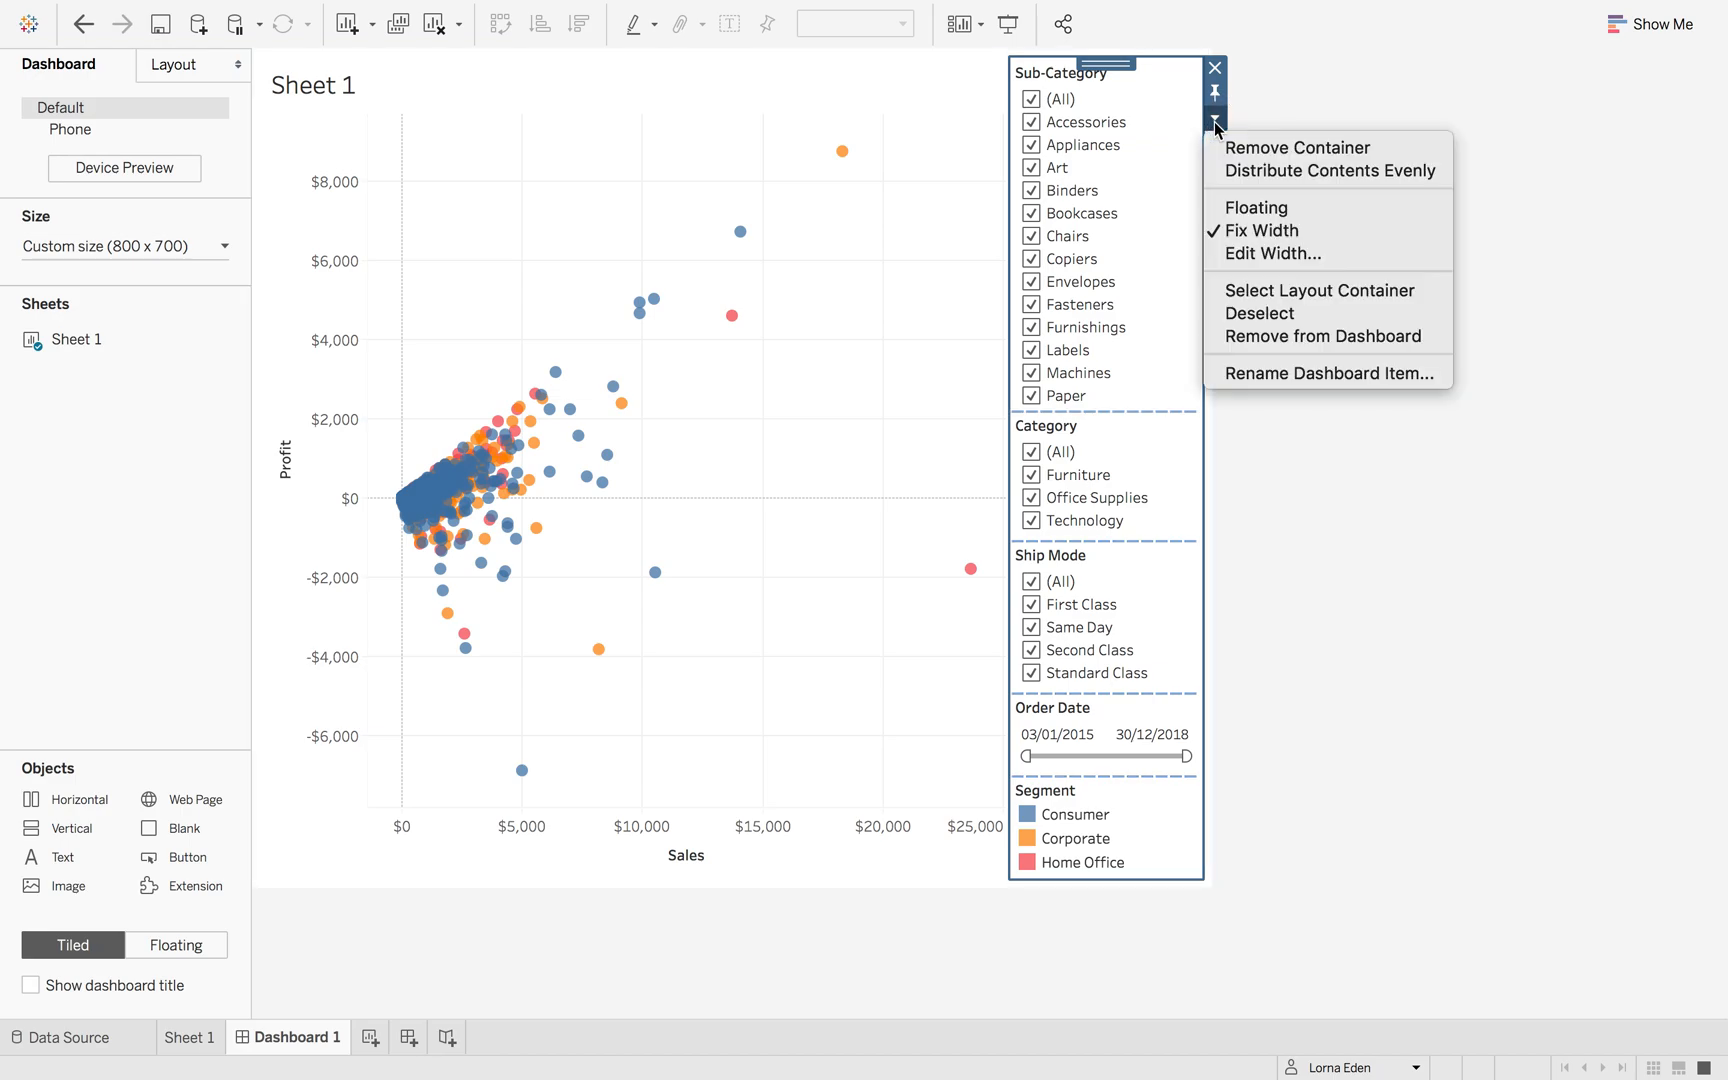
{"action": "left_click", "coordinate": [1239, 208]}
{"action": "left_click_drag", "start_coordinate": [1071, 373], "coordinate": [1056, 884]}
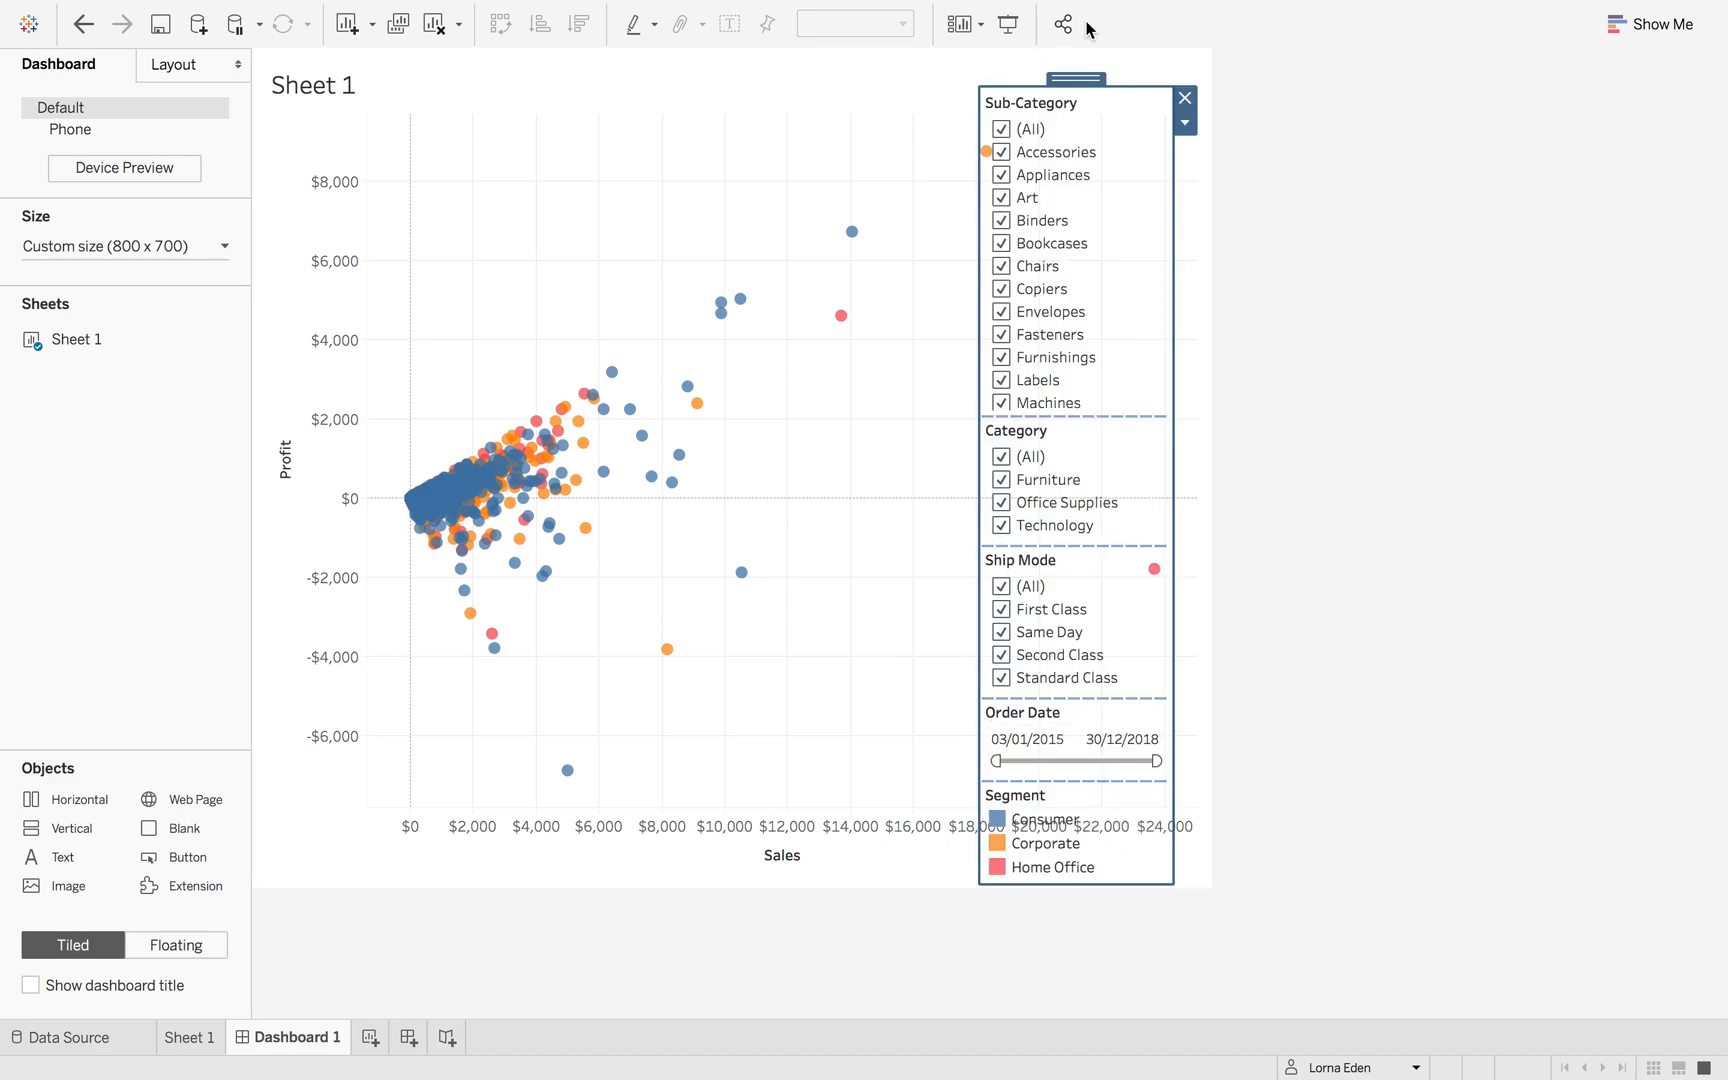
- Give the floating filter container a light grey background and a thin solid grey border
{"action": "left_click", "coordinate": [177, 80]}
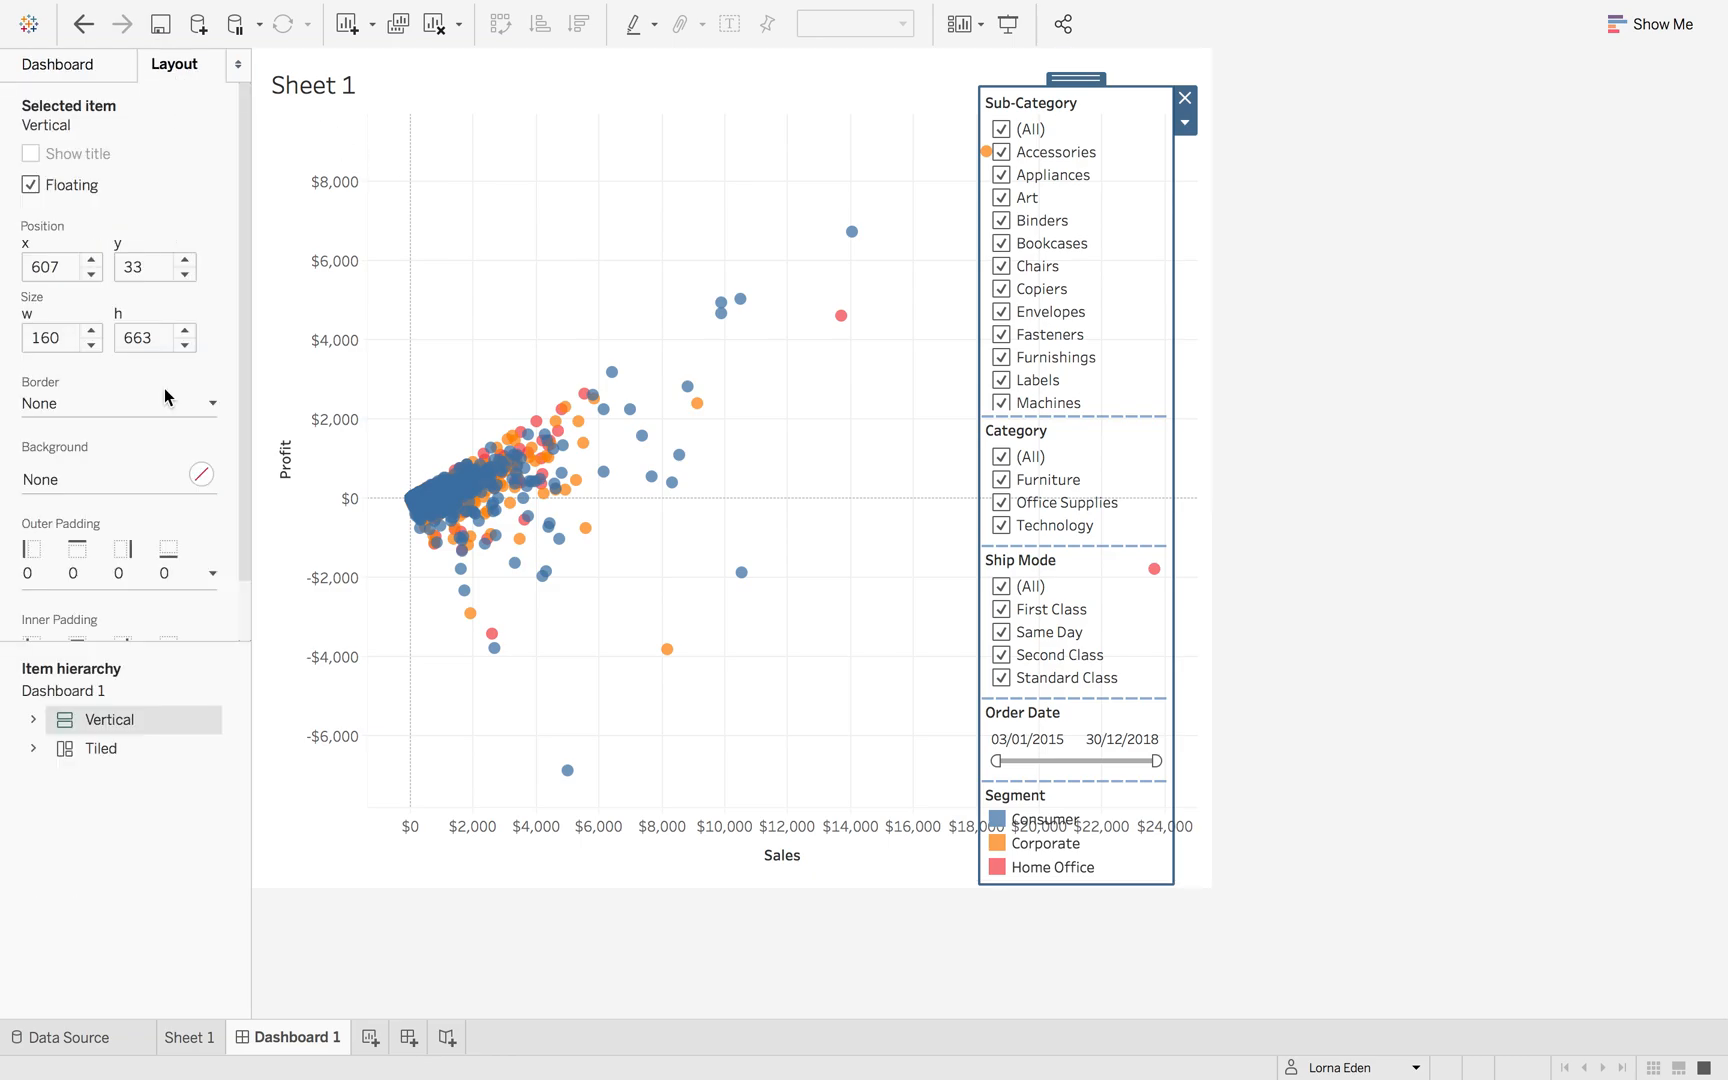
{"action": "left_click", "coordinate": [200, 472]}
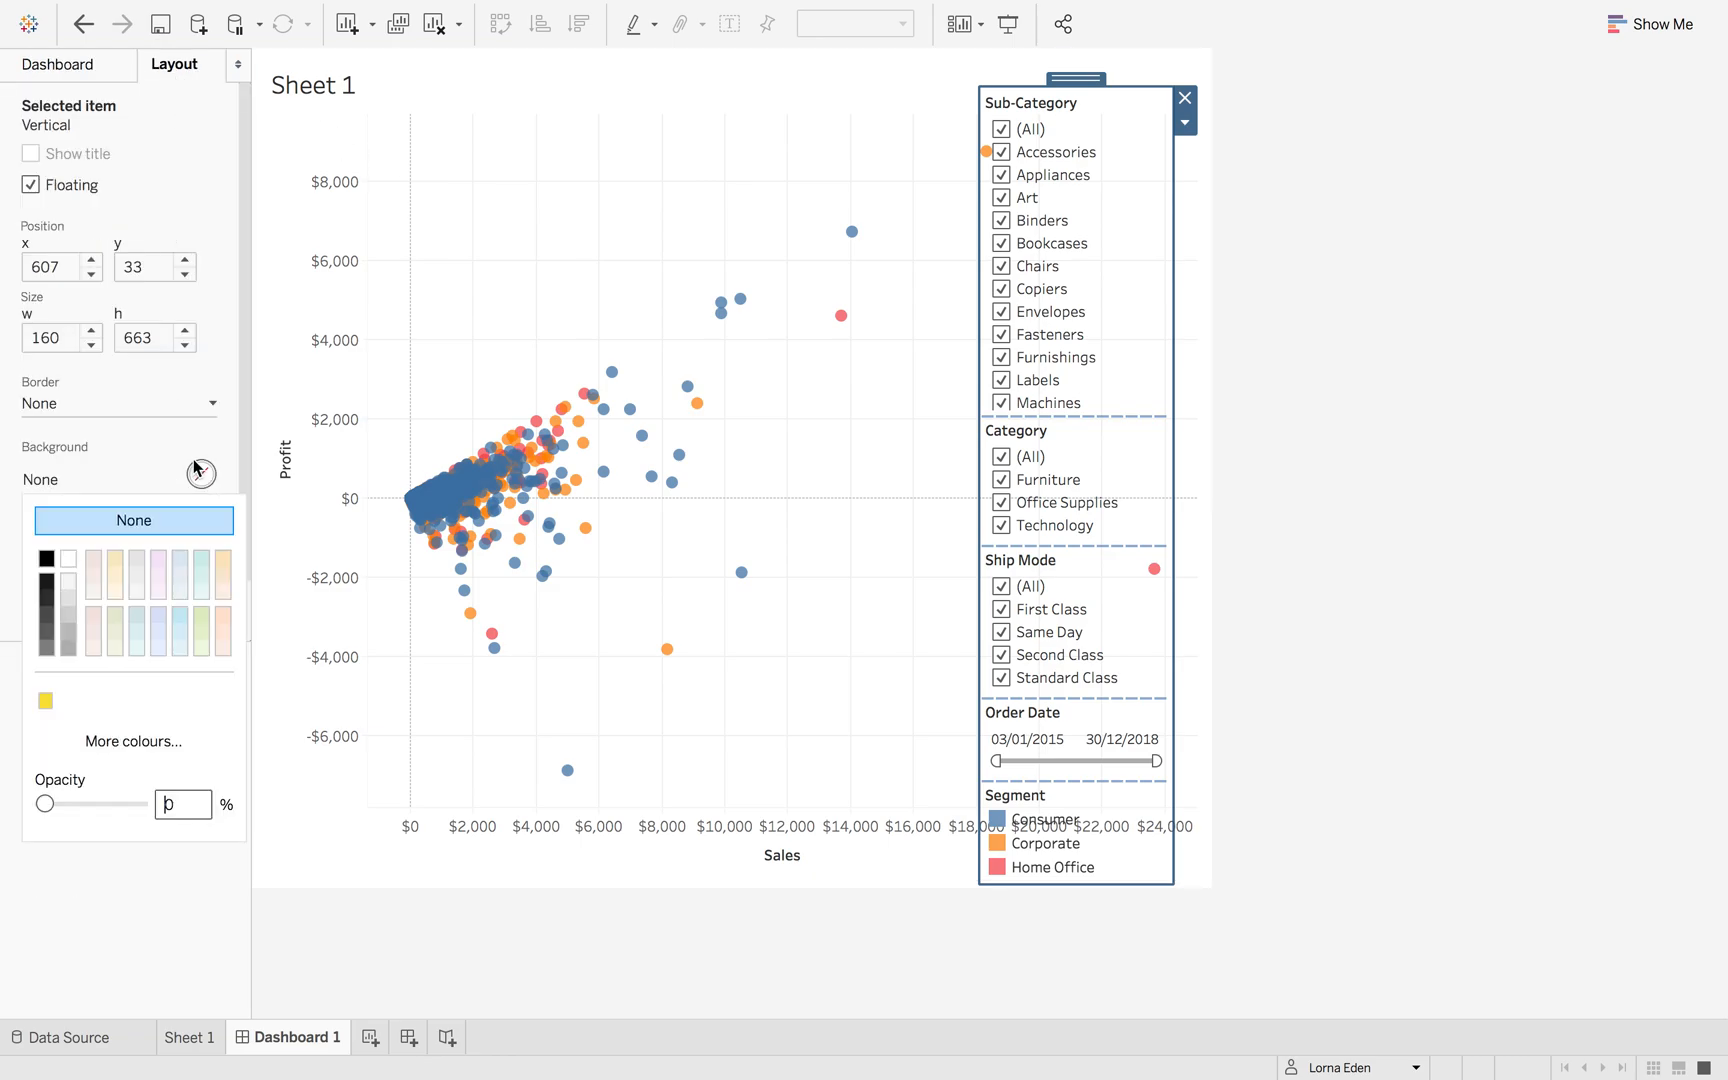
{"action": "left_click", "coordinate": [68, 595]}
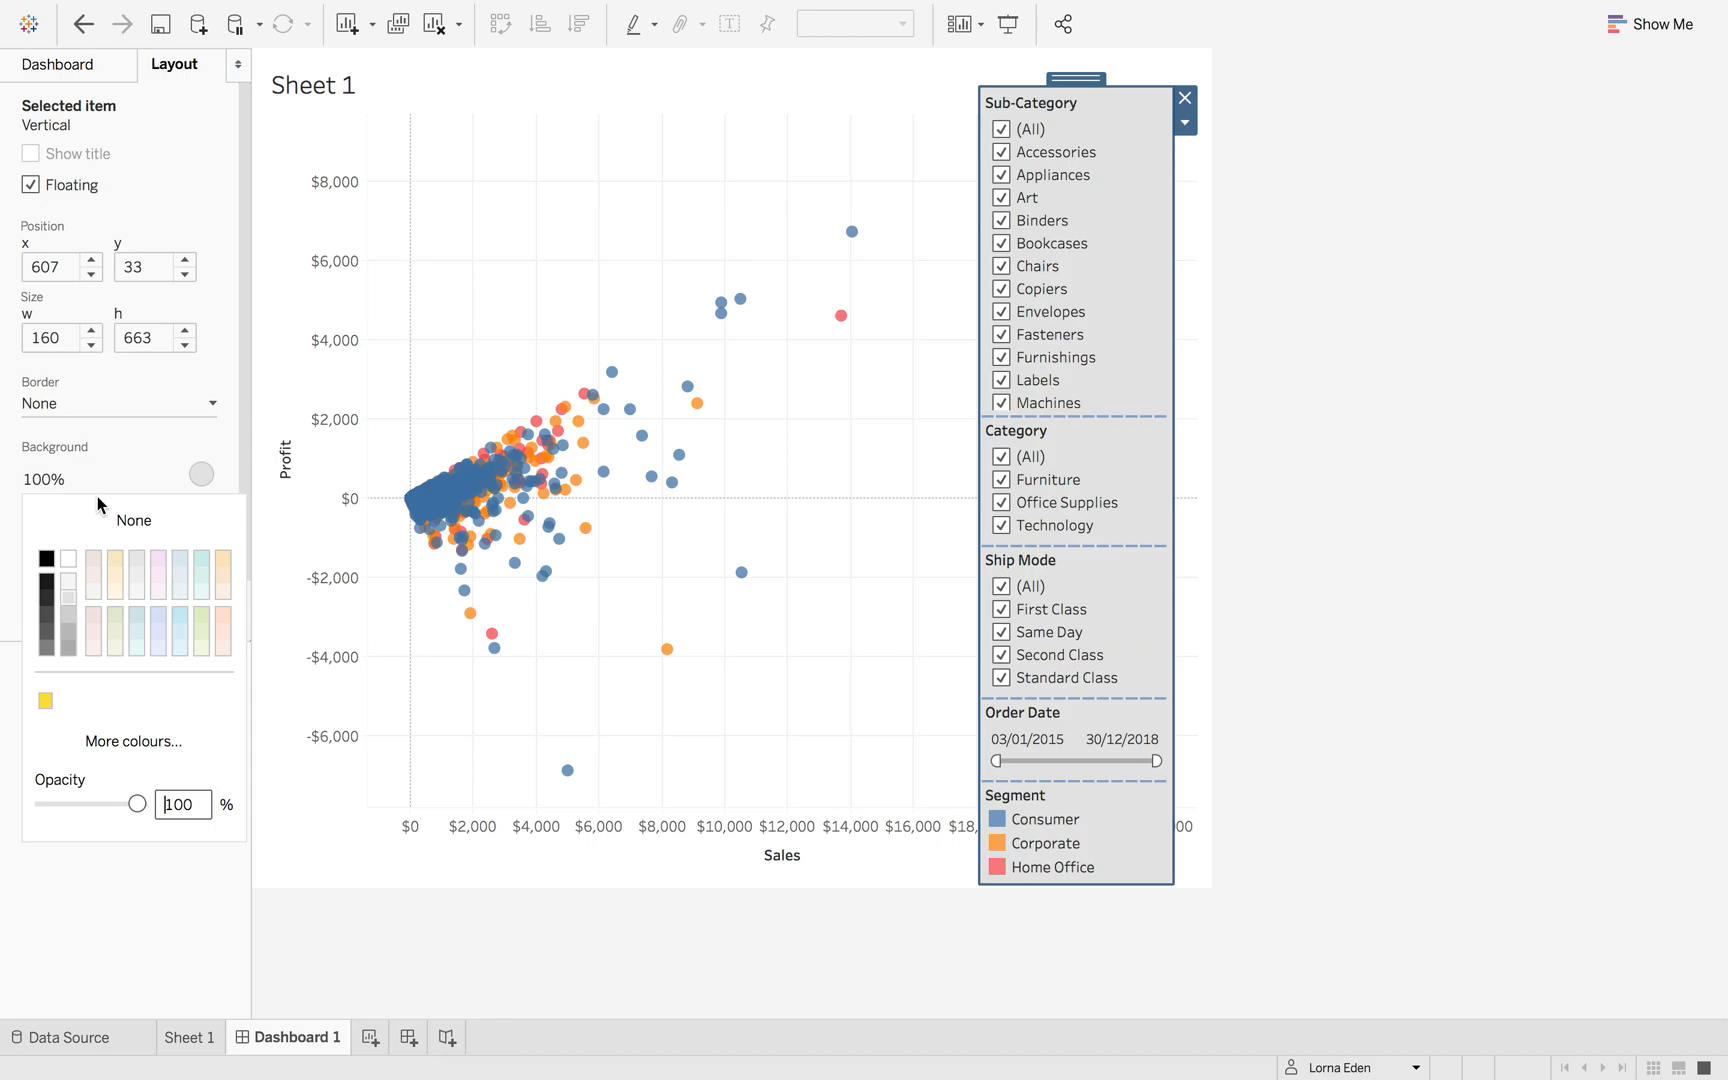
{"action": "left_click", "coordinate": [157, 404]}
{"action": "left_click", "coordinate": [125, 477]}
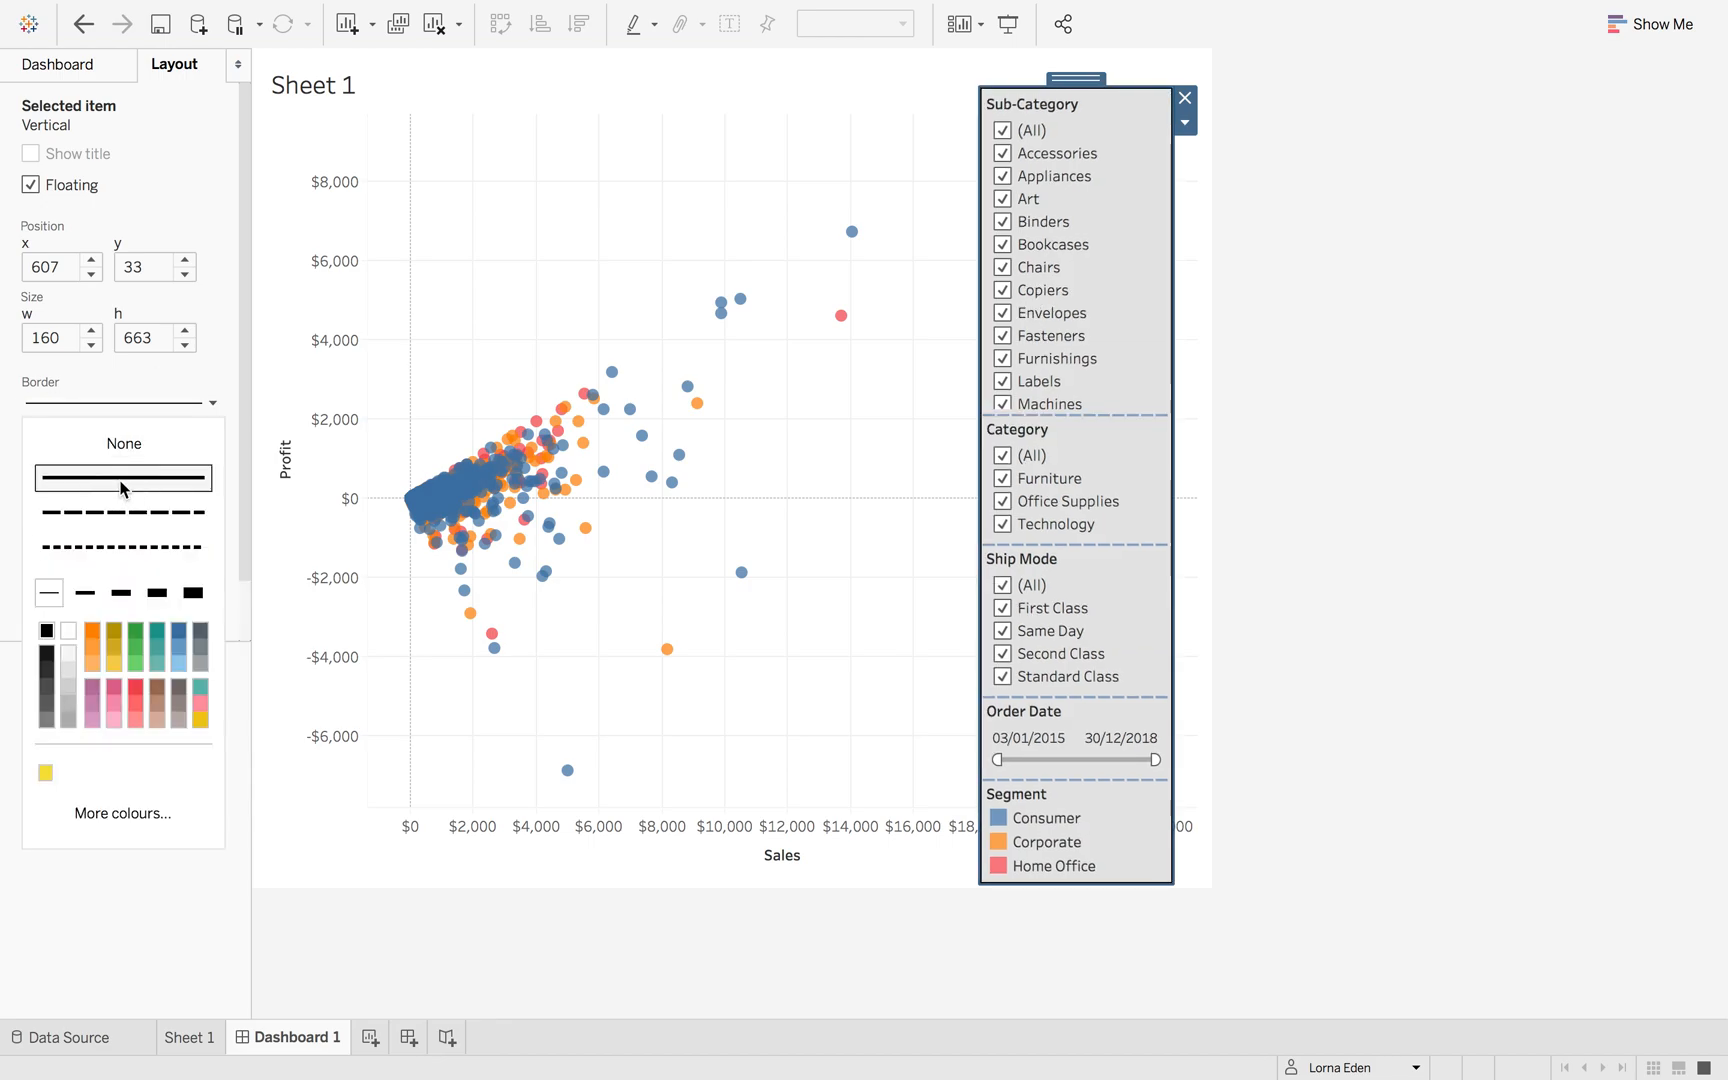
{"action": "left_click", "coordinate": [63, 720]}
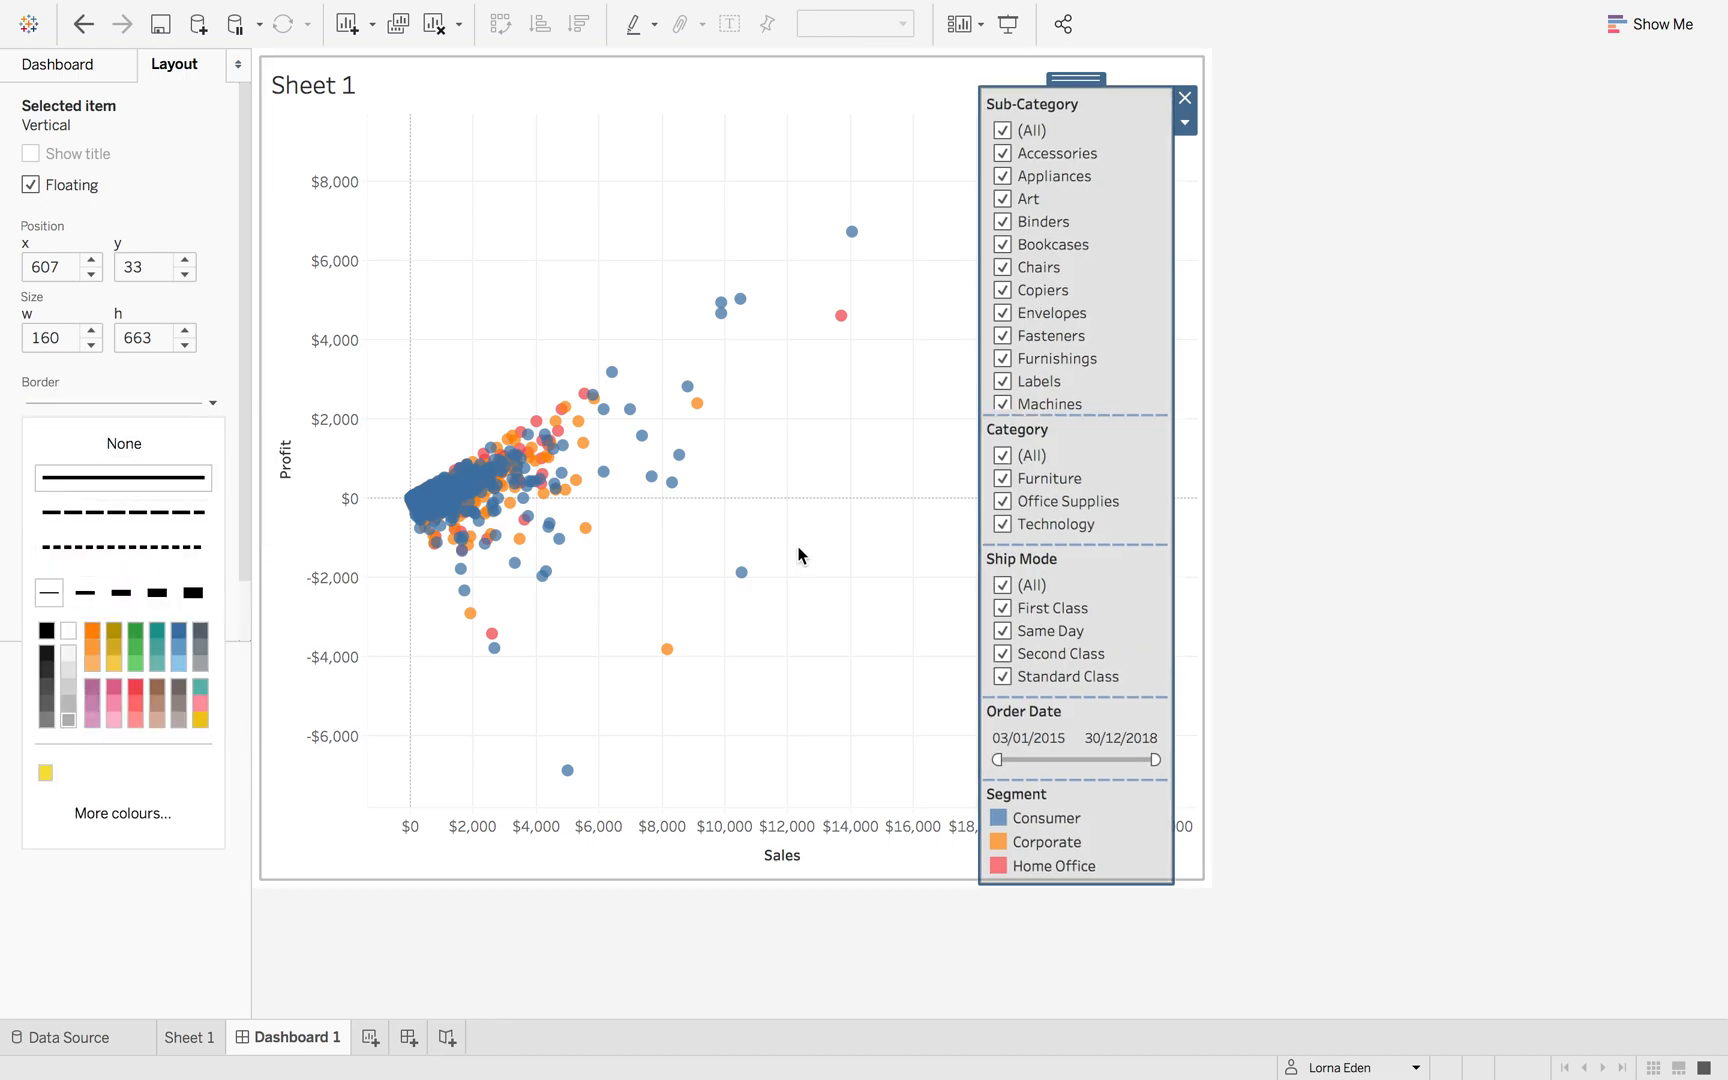
{"action": "left_click", "coordinate": [1280, 339]}
{"action": "left_click", "coordinate": [1280, 339]}
- Move the floating filter container to about x 638, y 16, against the dashboard's right edge
{"action": "left_click", "coordinate": [1107, 100]}
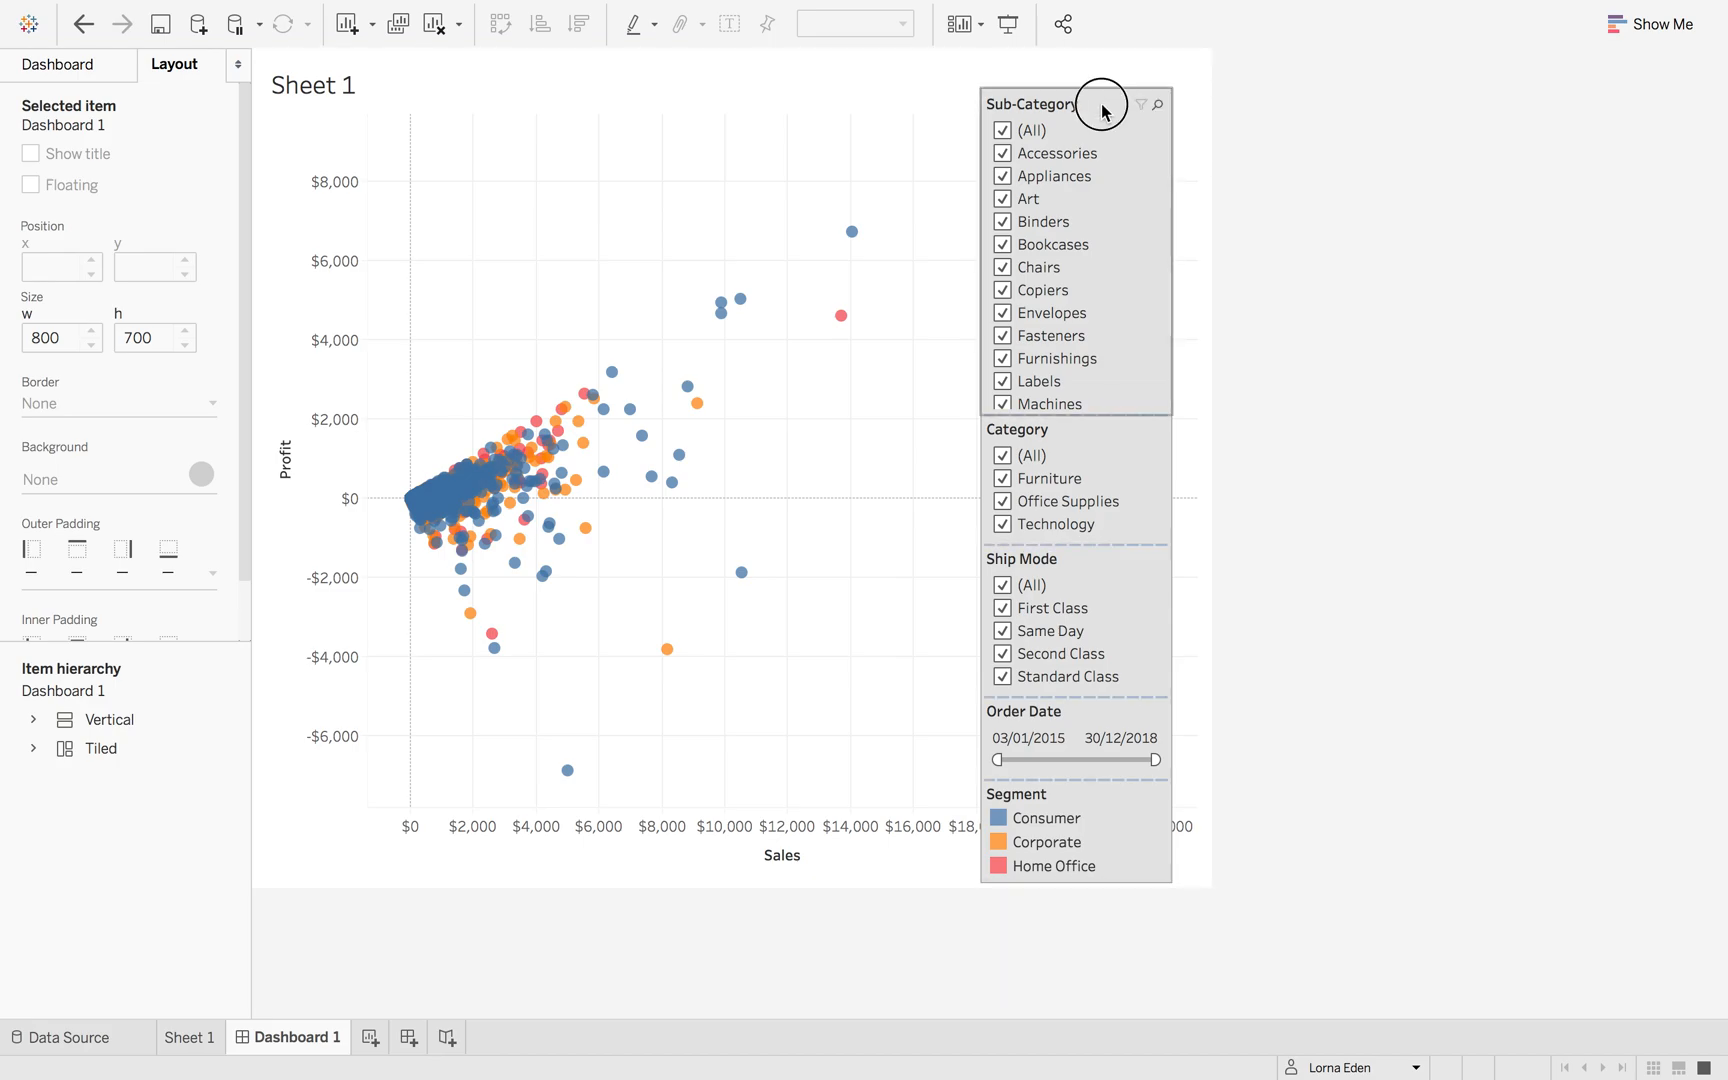
{"action": "double_click", "coordinate": [1083, 81]}
{"action": "left_click_drag", "start_coordinate": [1083, 81], "coordinate": [1112, 59]}
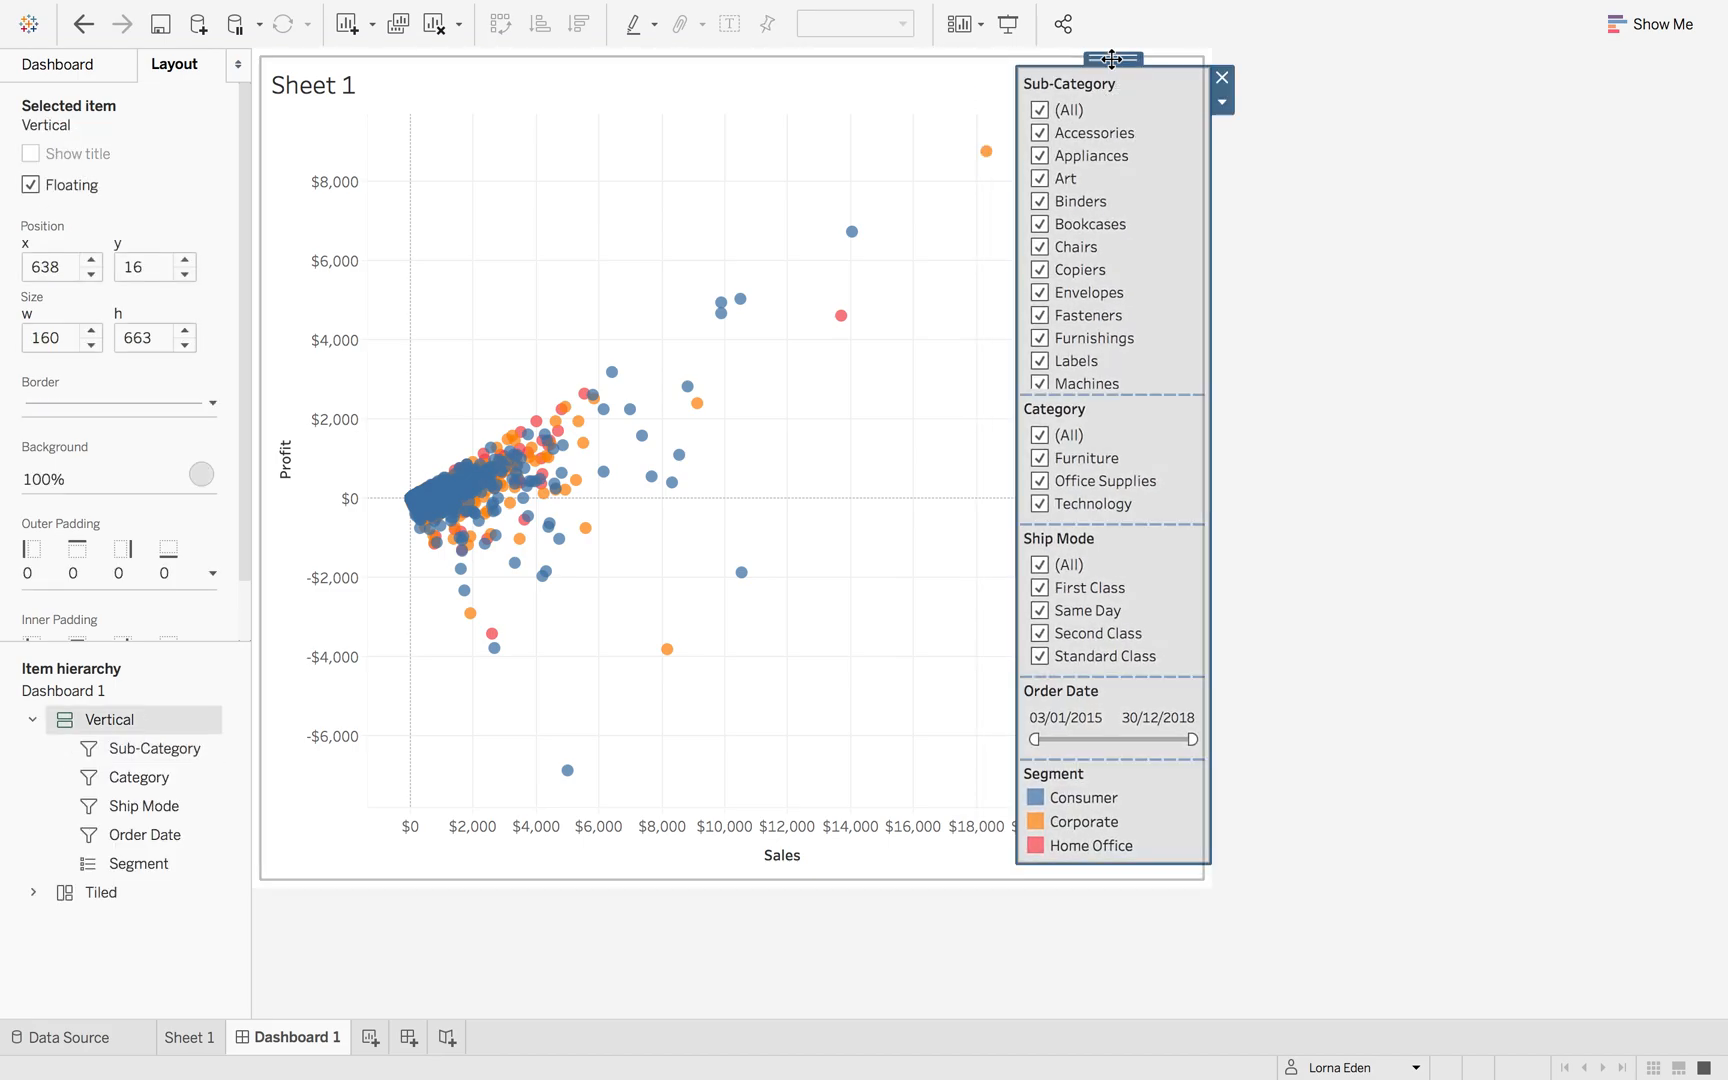
- Add a show/hide button to the floating filter container and toggle it to hide the filters
{"action": "left_click", "coordinate": [1222, 104]}
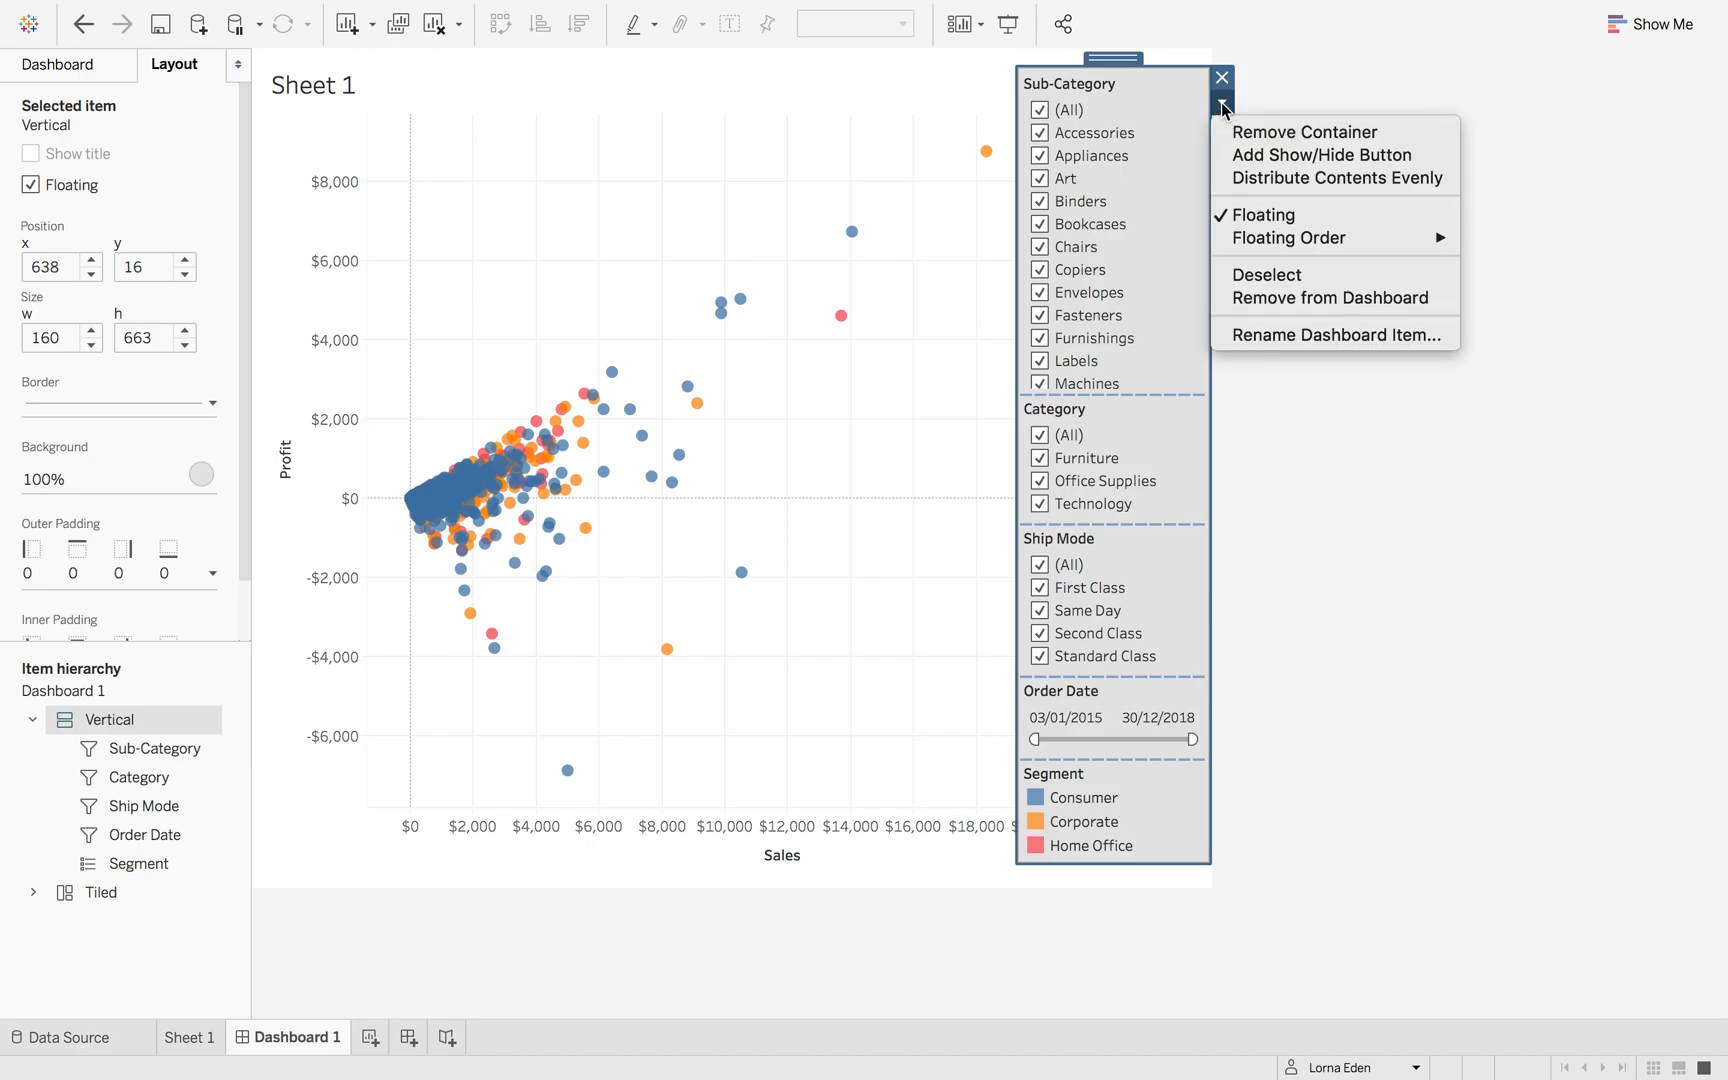
{"action": "left_click", "coordinate": [1246, 158]}
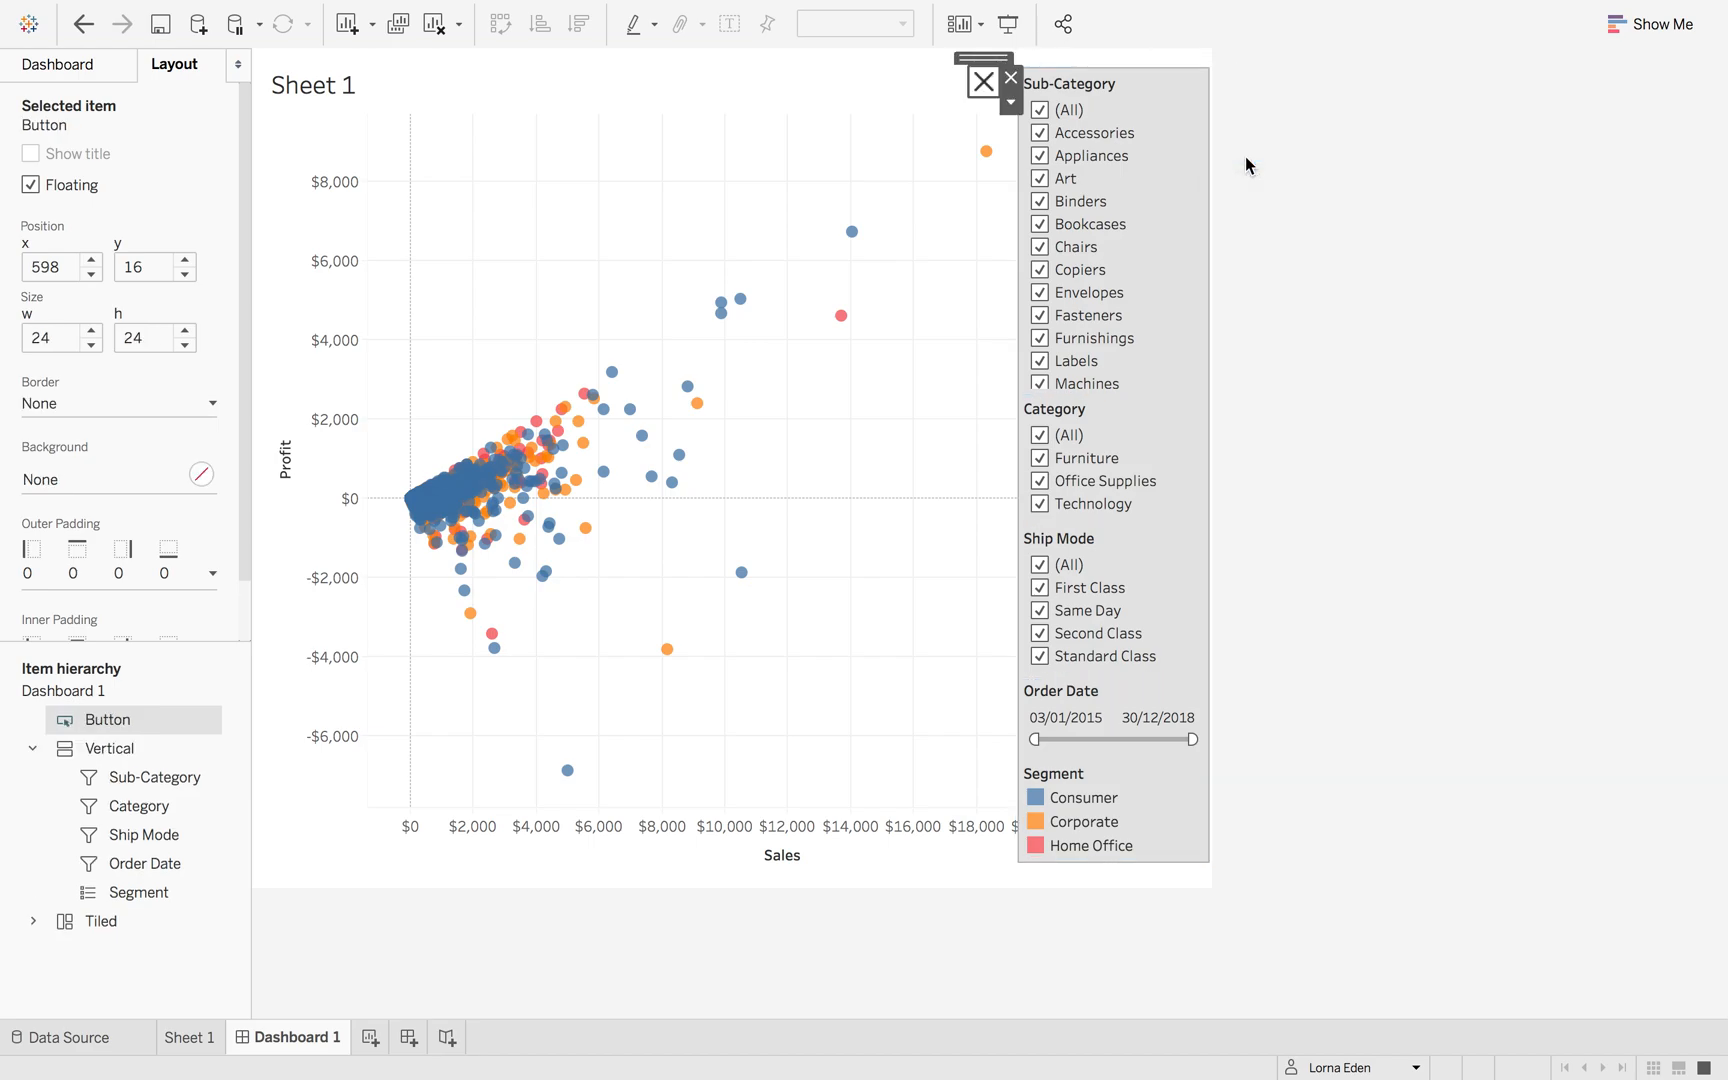
{"action": "left_click", "coordinate": [984, 92], "text": "alt"}
{"action": "left_click", "coordinate": [984, 92], "text": "alt"}
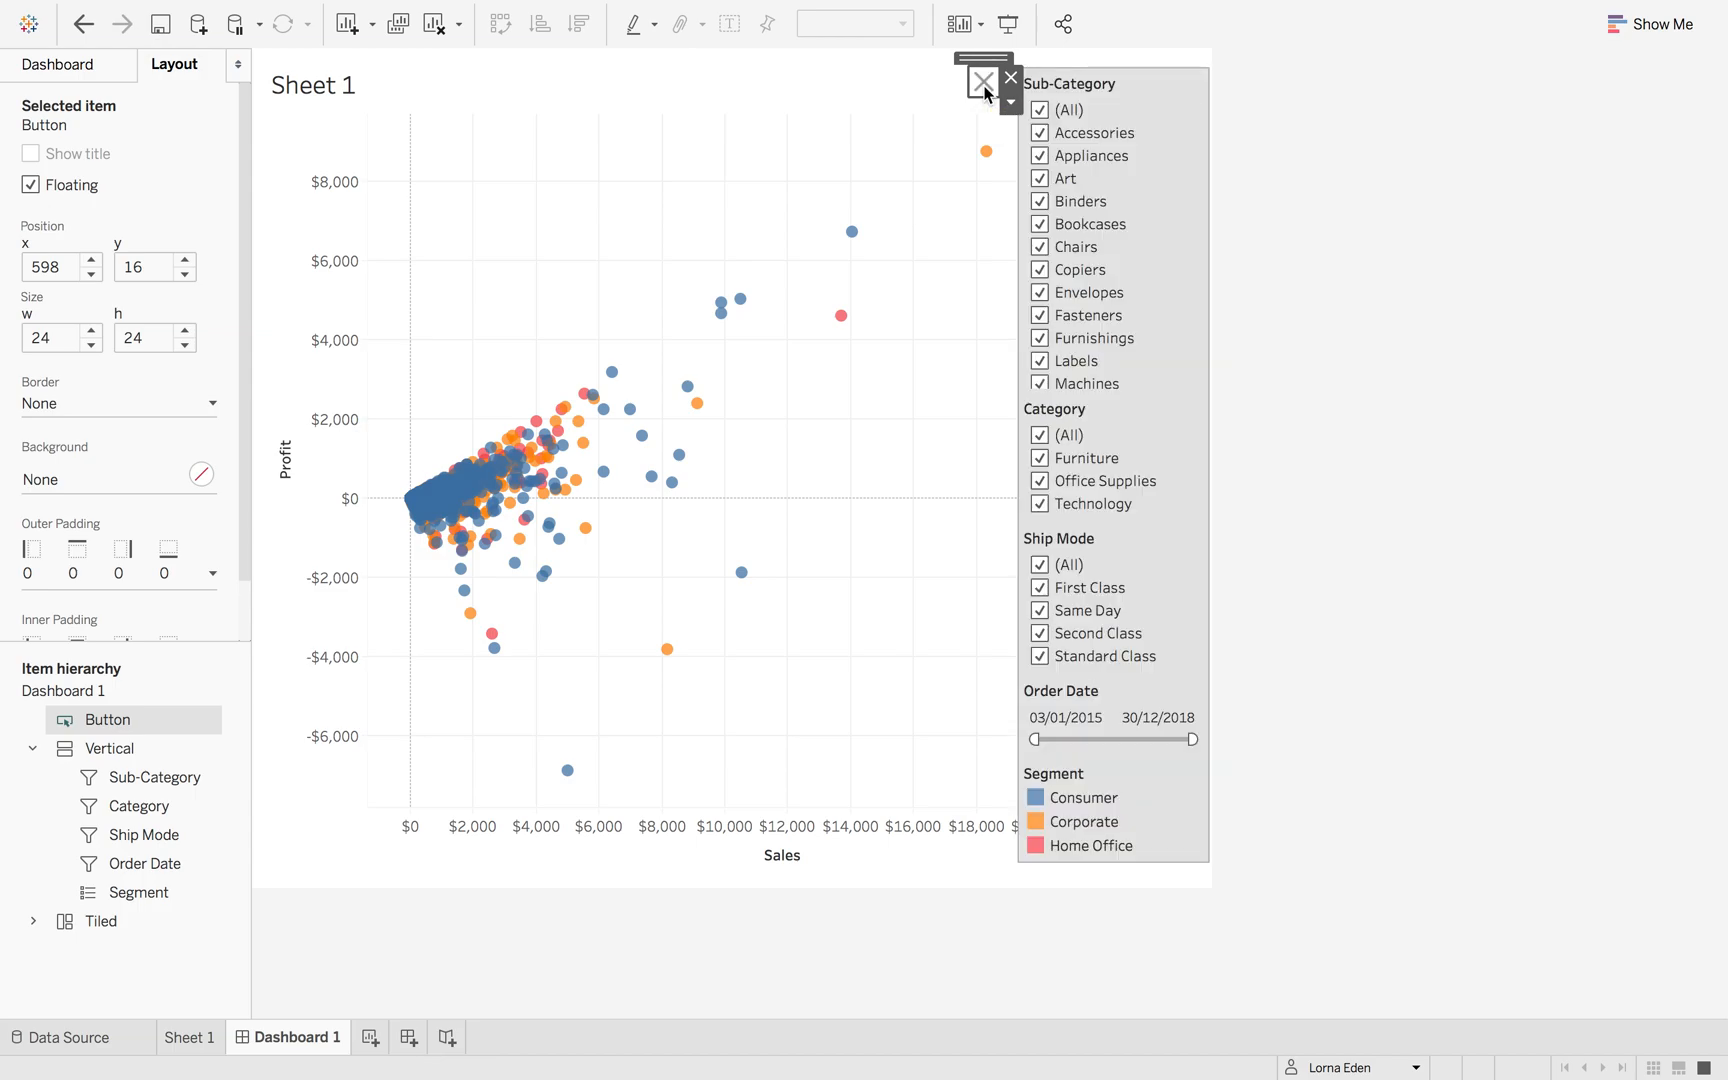
{"action": "left_click", "coordinate": [984, 92], "text": "alt"}
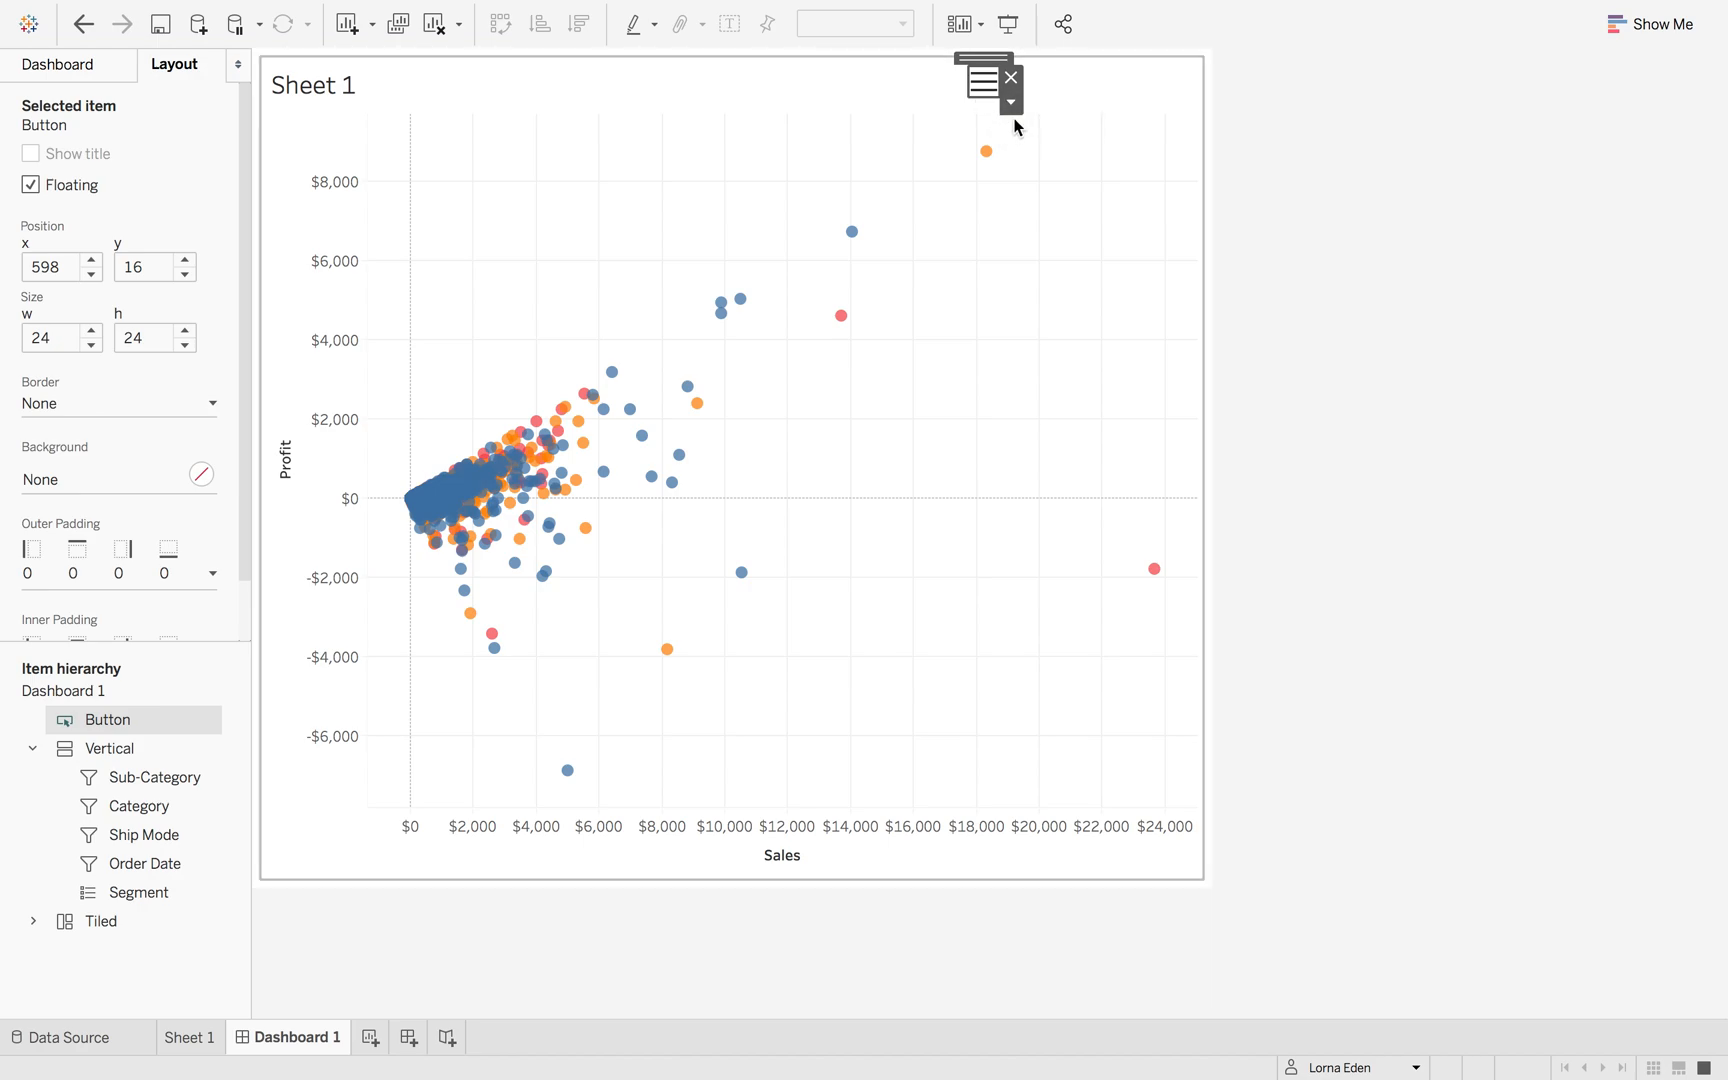
- Edit the show/hide button, keeping the Image Button style, and set its Item Hidden tooltip to "Show Filters"
{"action": "left_click", "coordinate": [1010, 107]}
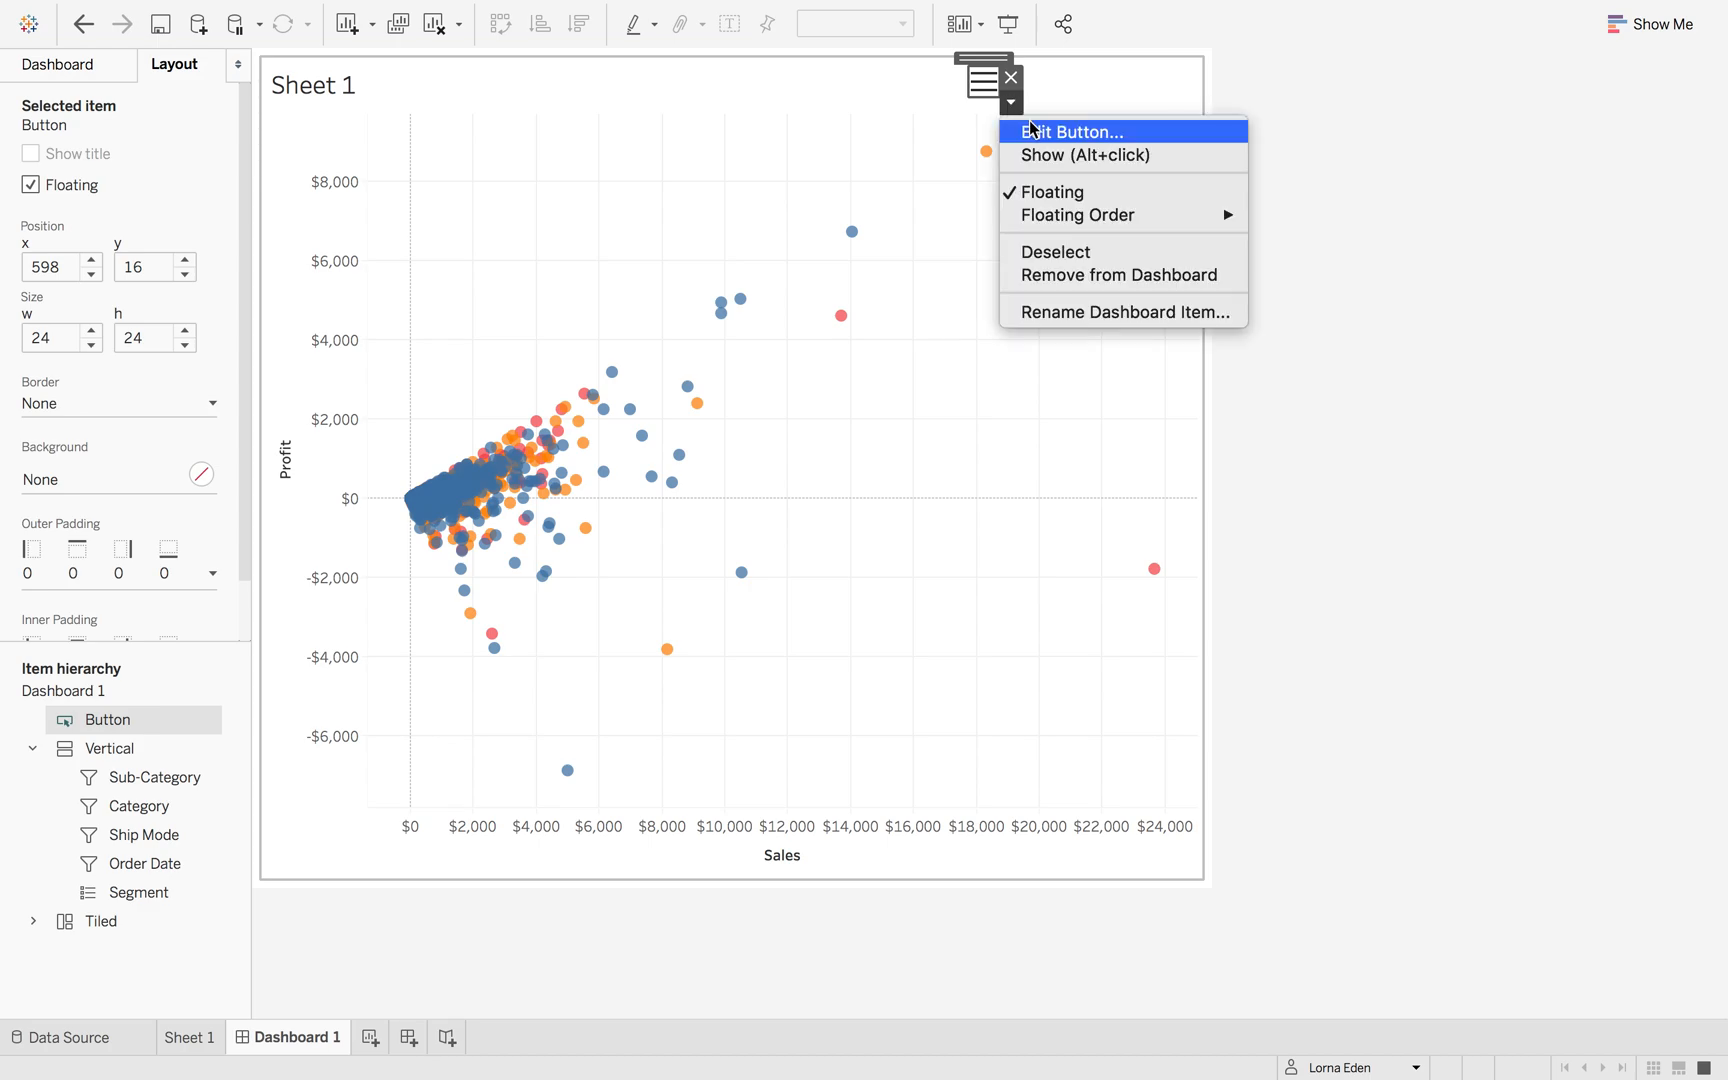
{"action": "left_click", "coordinate": [1034, 134]}
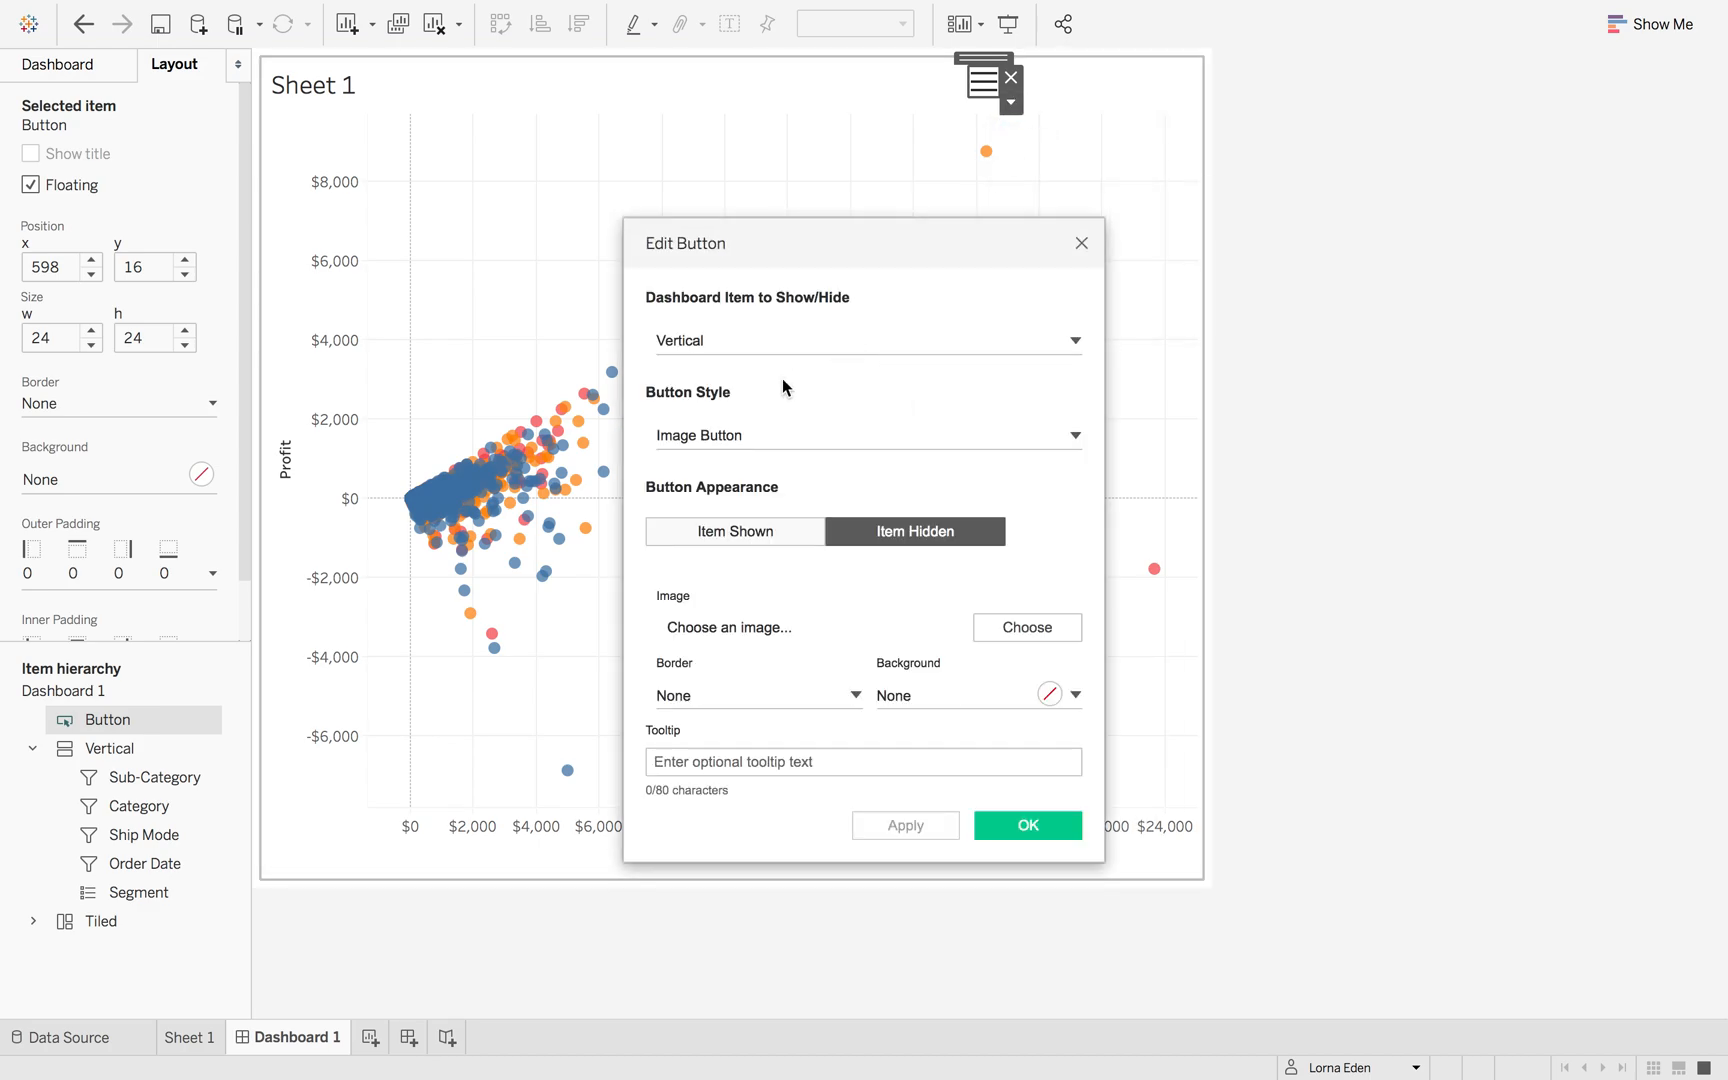
{"action": "left_click", "coordinate": [762, 346]}
{"action": "left_click", "coordinate": [760, 341]}
{"action": "left_click", "coordinate": [754, 436]}
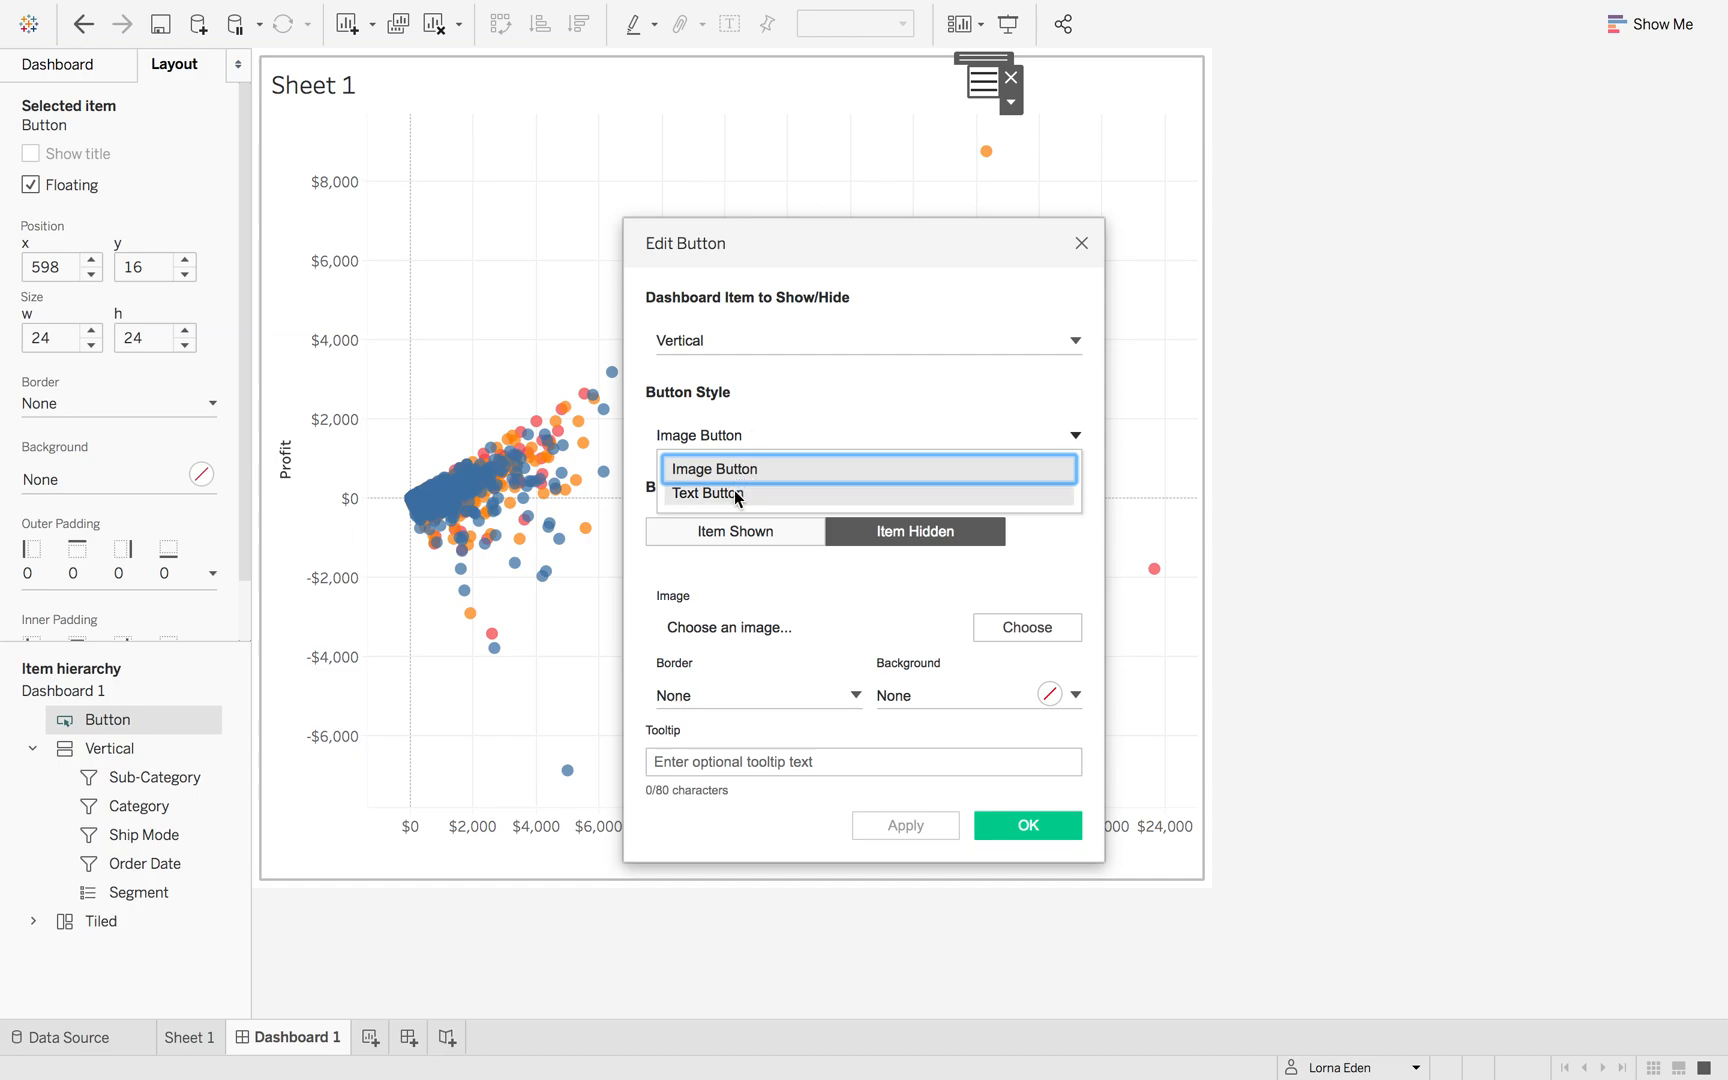
{"action": "left_click", "coordinate": [737, 440]}
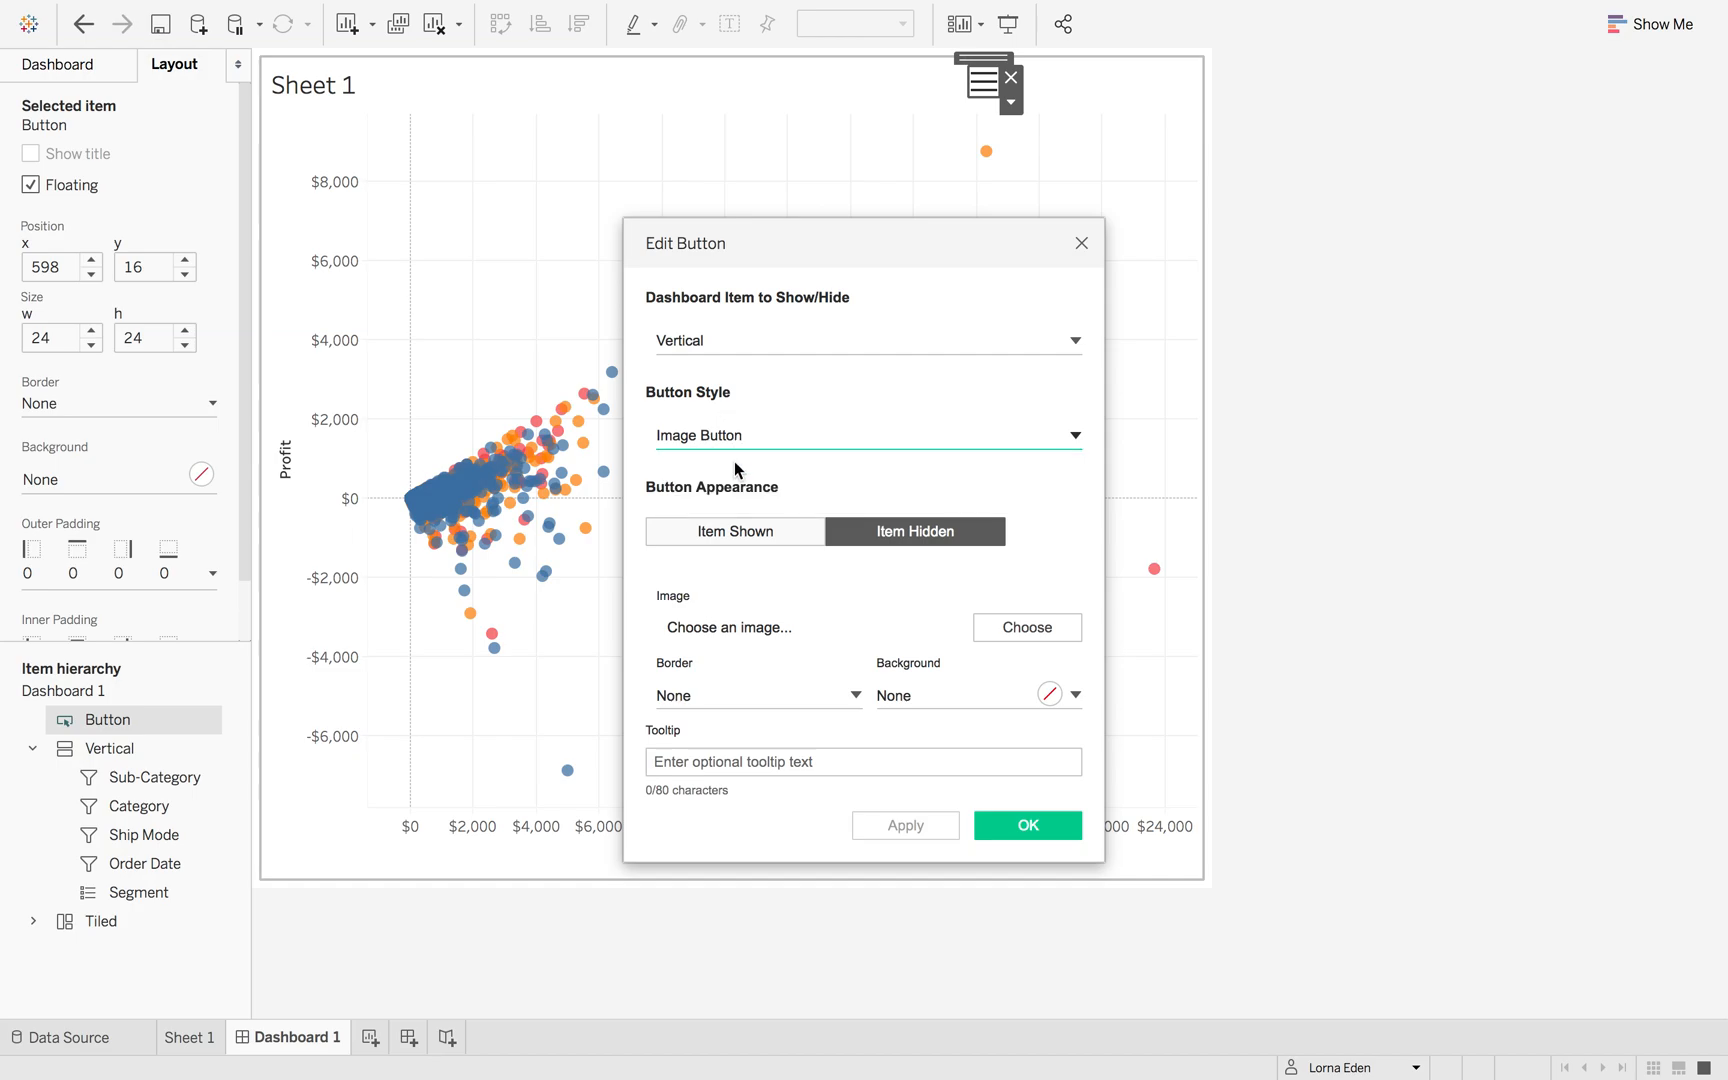
{"action": "left_click", "coordinate": [768, 538]}
{"action": "left_click", "coordinate": [873, 535]}
{"action": "left_click", "coordinate": [830, 762]}
{"action": "type", "text": "Show Filters"}
{"action": "left_click", "coordinate": [915, 826]}
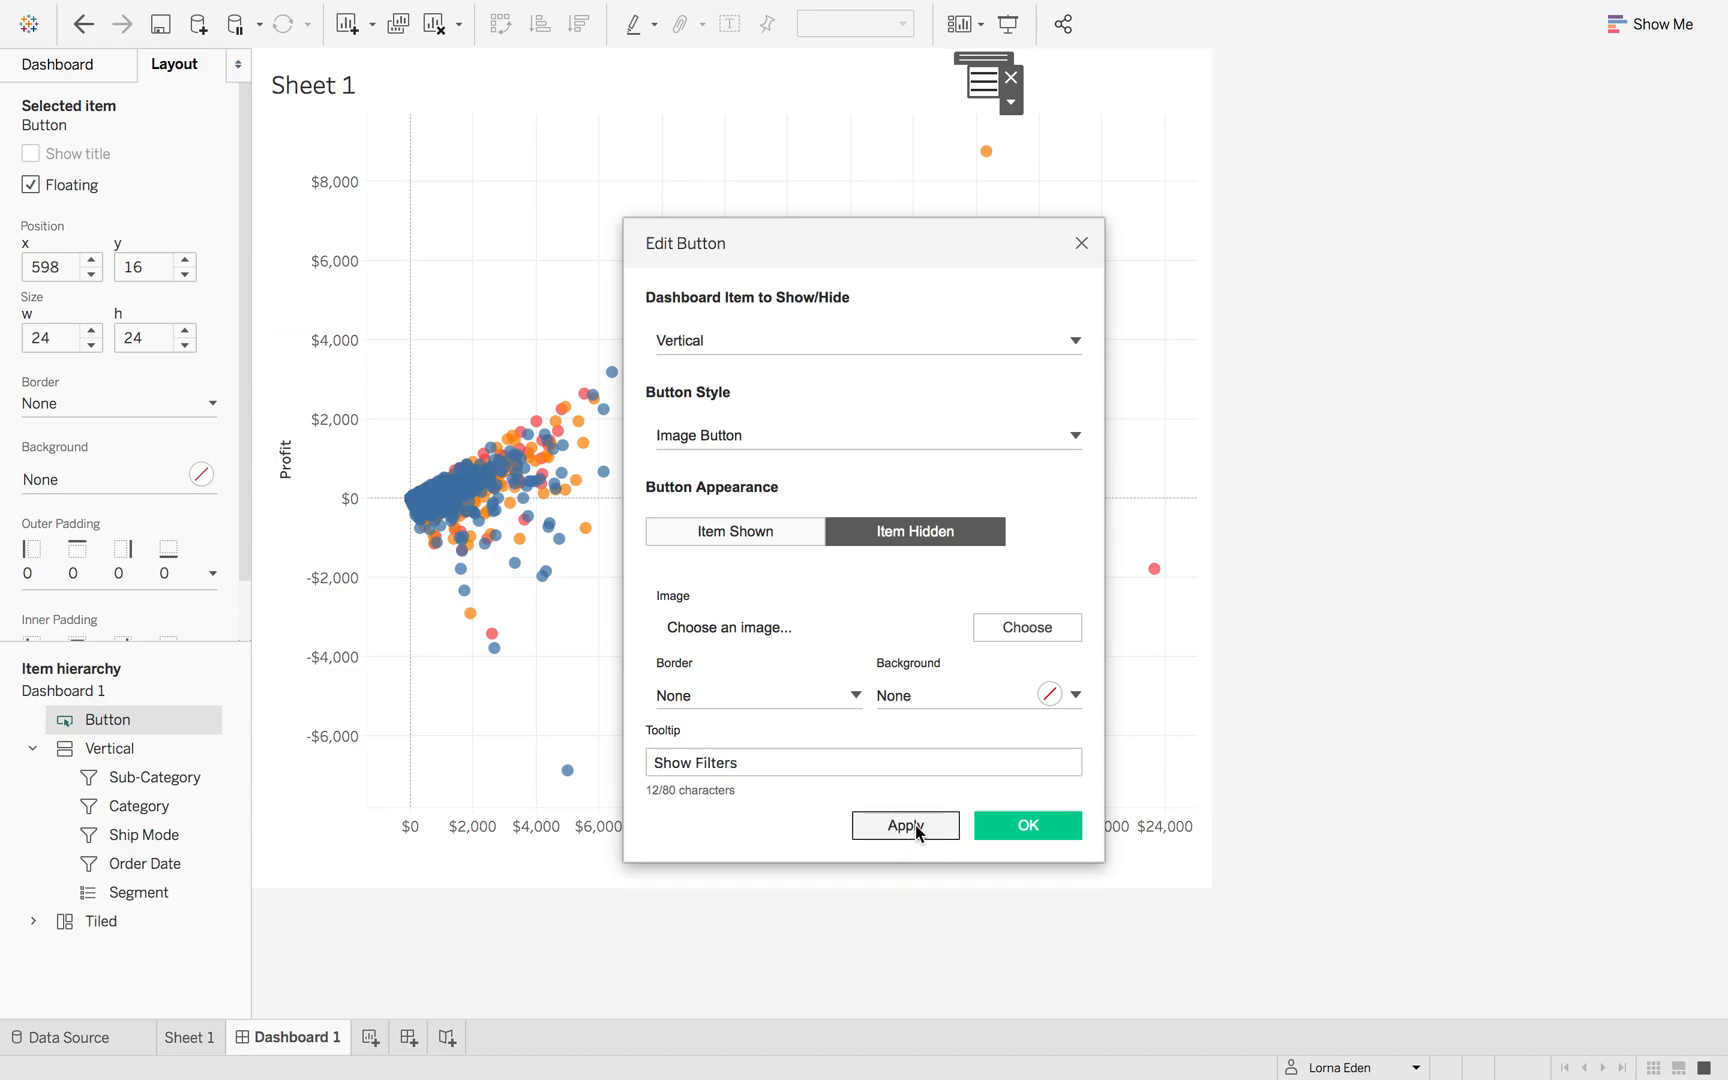
{"action": "left_click", "coordinate": [1040, 824]}
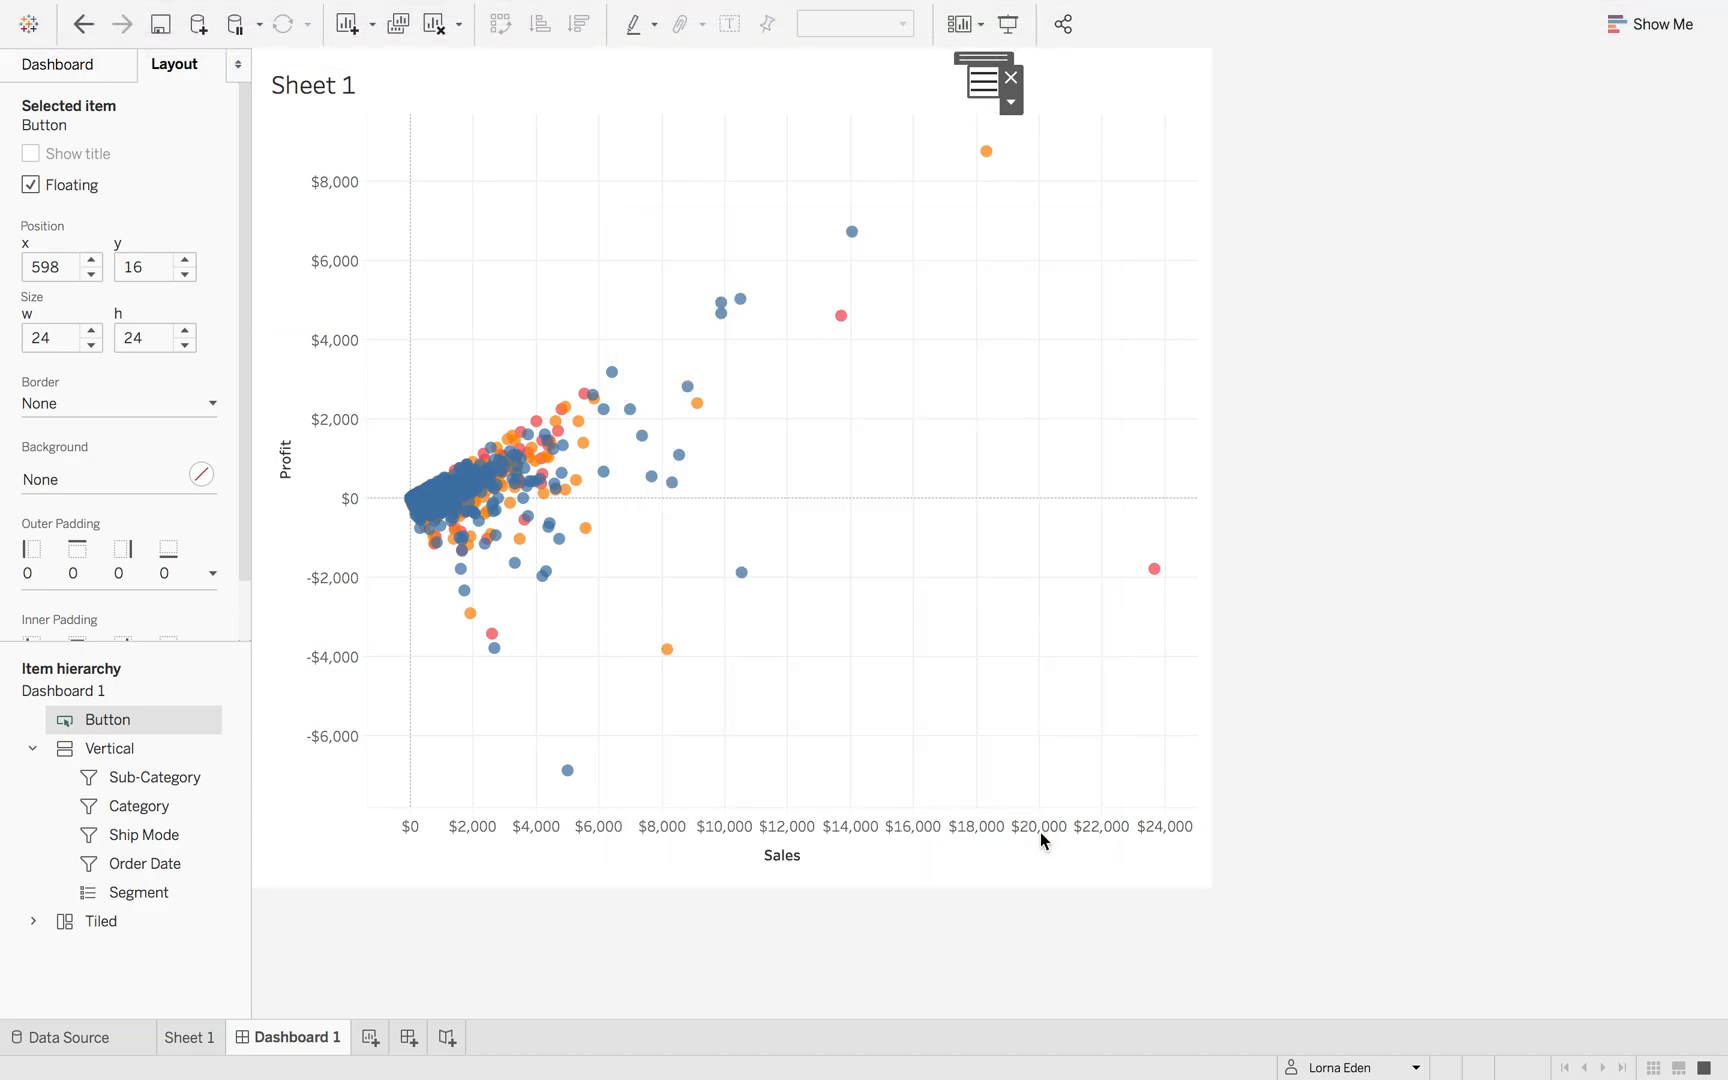
- Show the filter container again and set the button's Item Shown tooltip to "Close Filters"
{"action": "left_click", "coordinate": [981, 82], "text": "alt"}
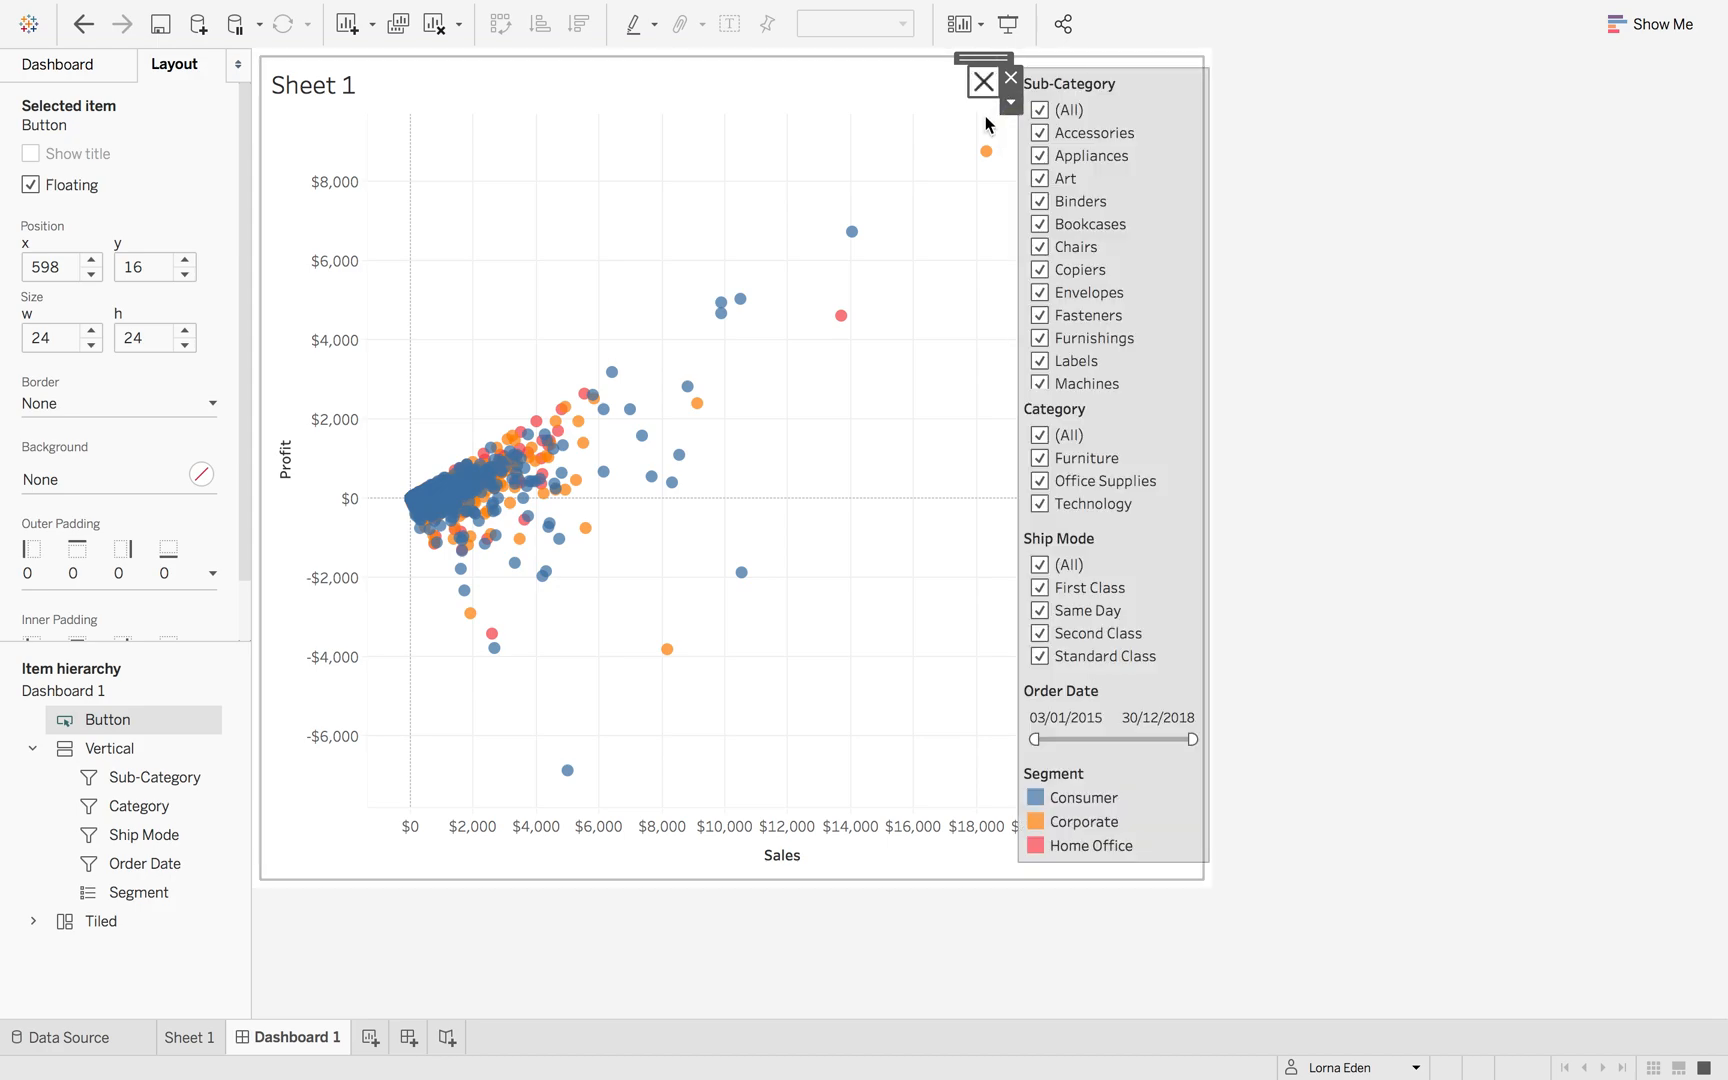
{"action": "left_click", "coordinate": [1011, 101]}
{"action": "left_click", "coordinate": [1025, 135]}
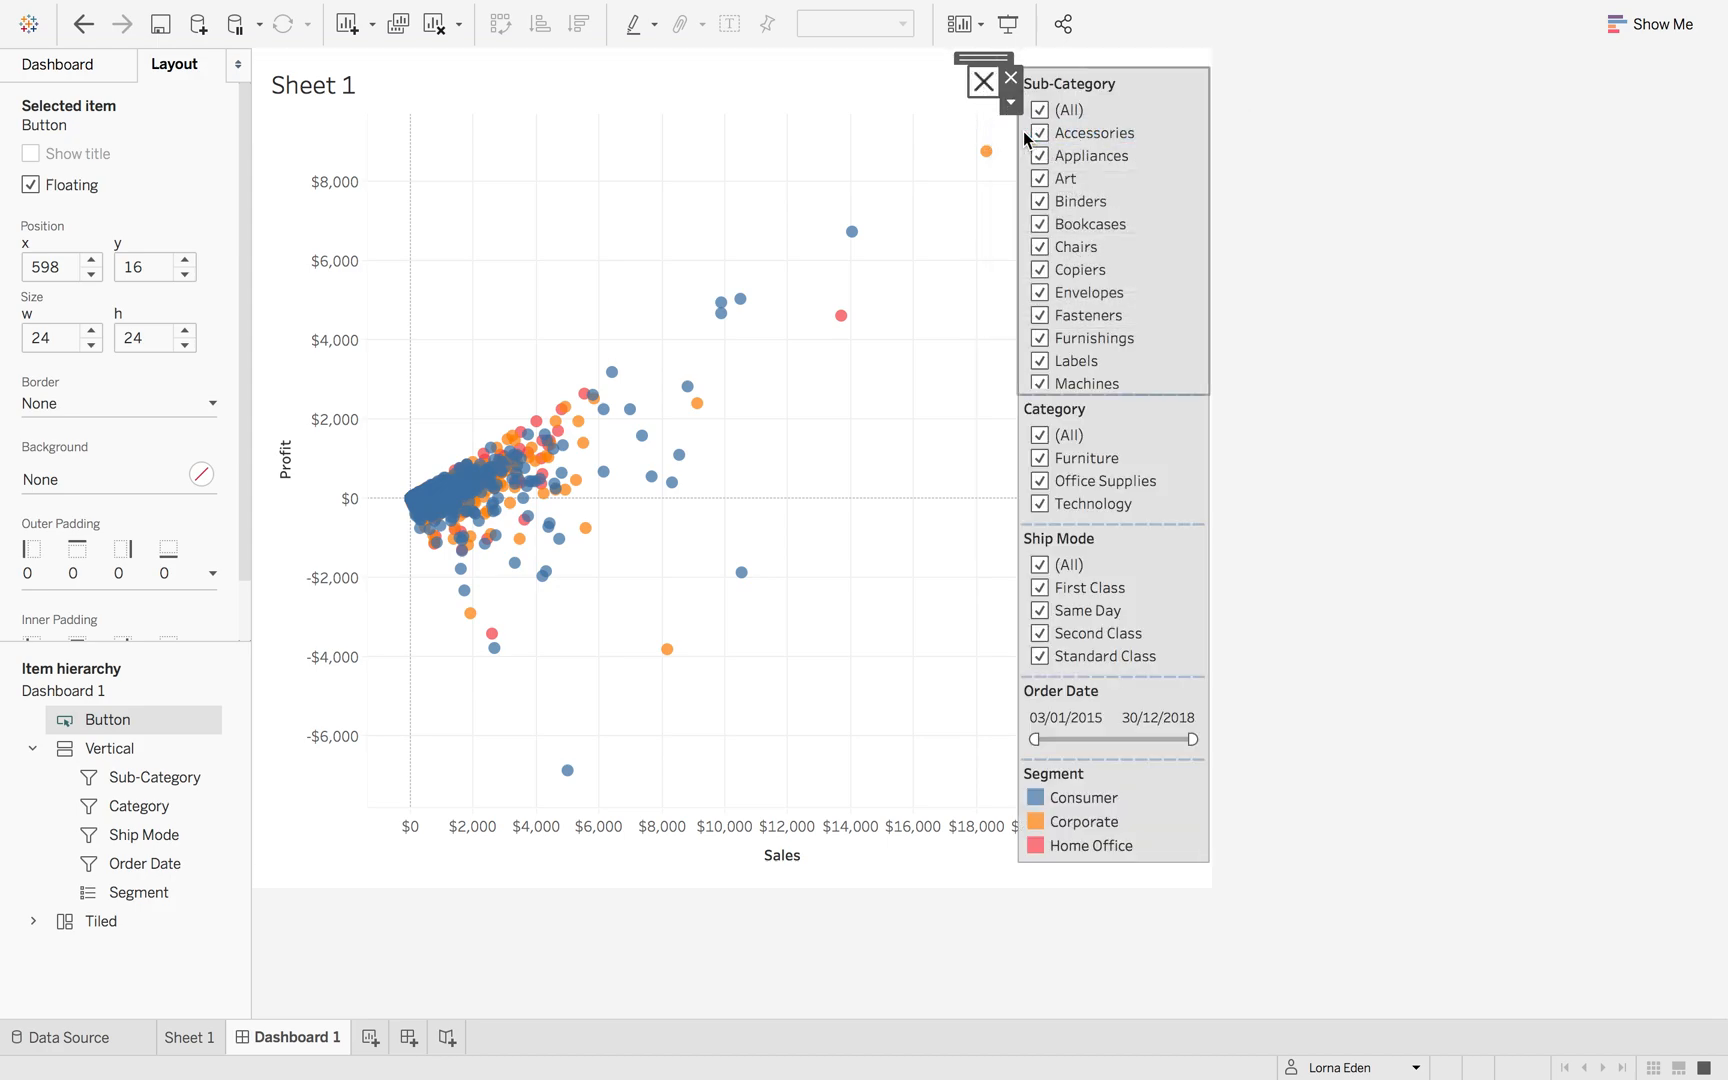
{"action": "left_click", "coordinate": [754, 760]}
{"action": "type", "text": "Close Filters"}
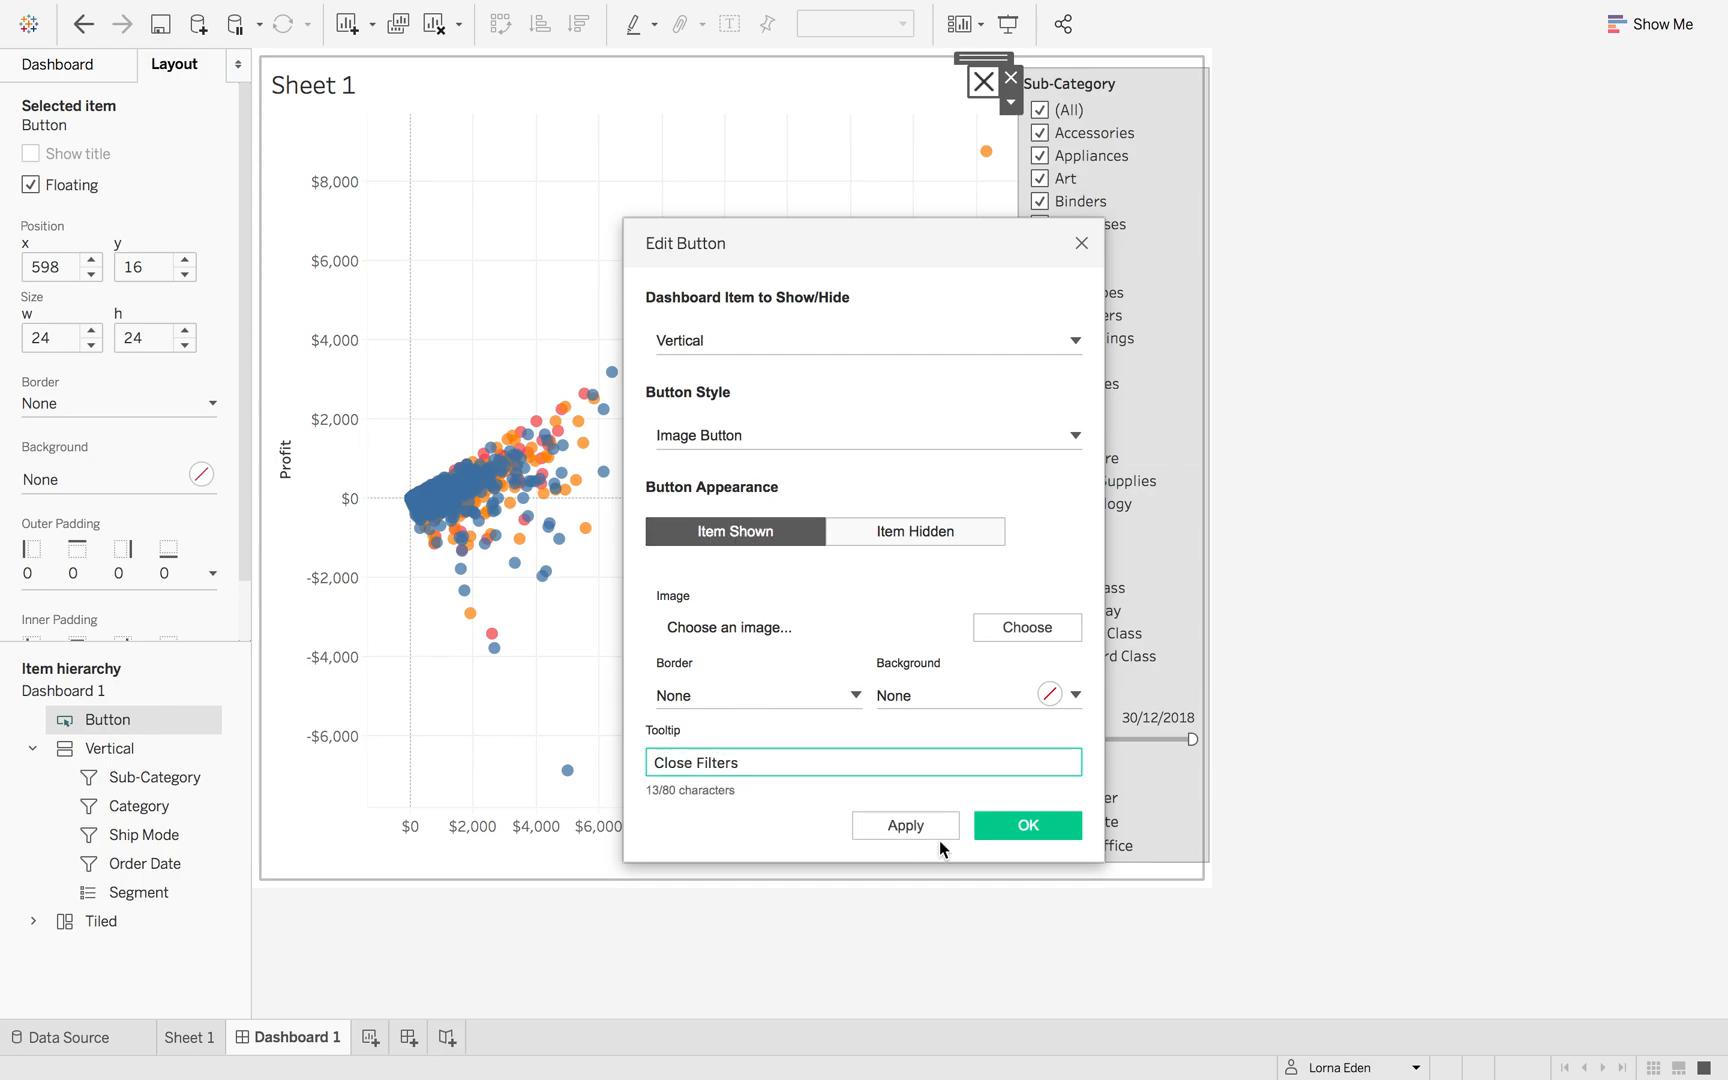
{"action": "left_click", "coordinate": [1025, 825]}
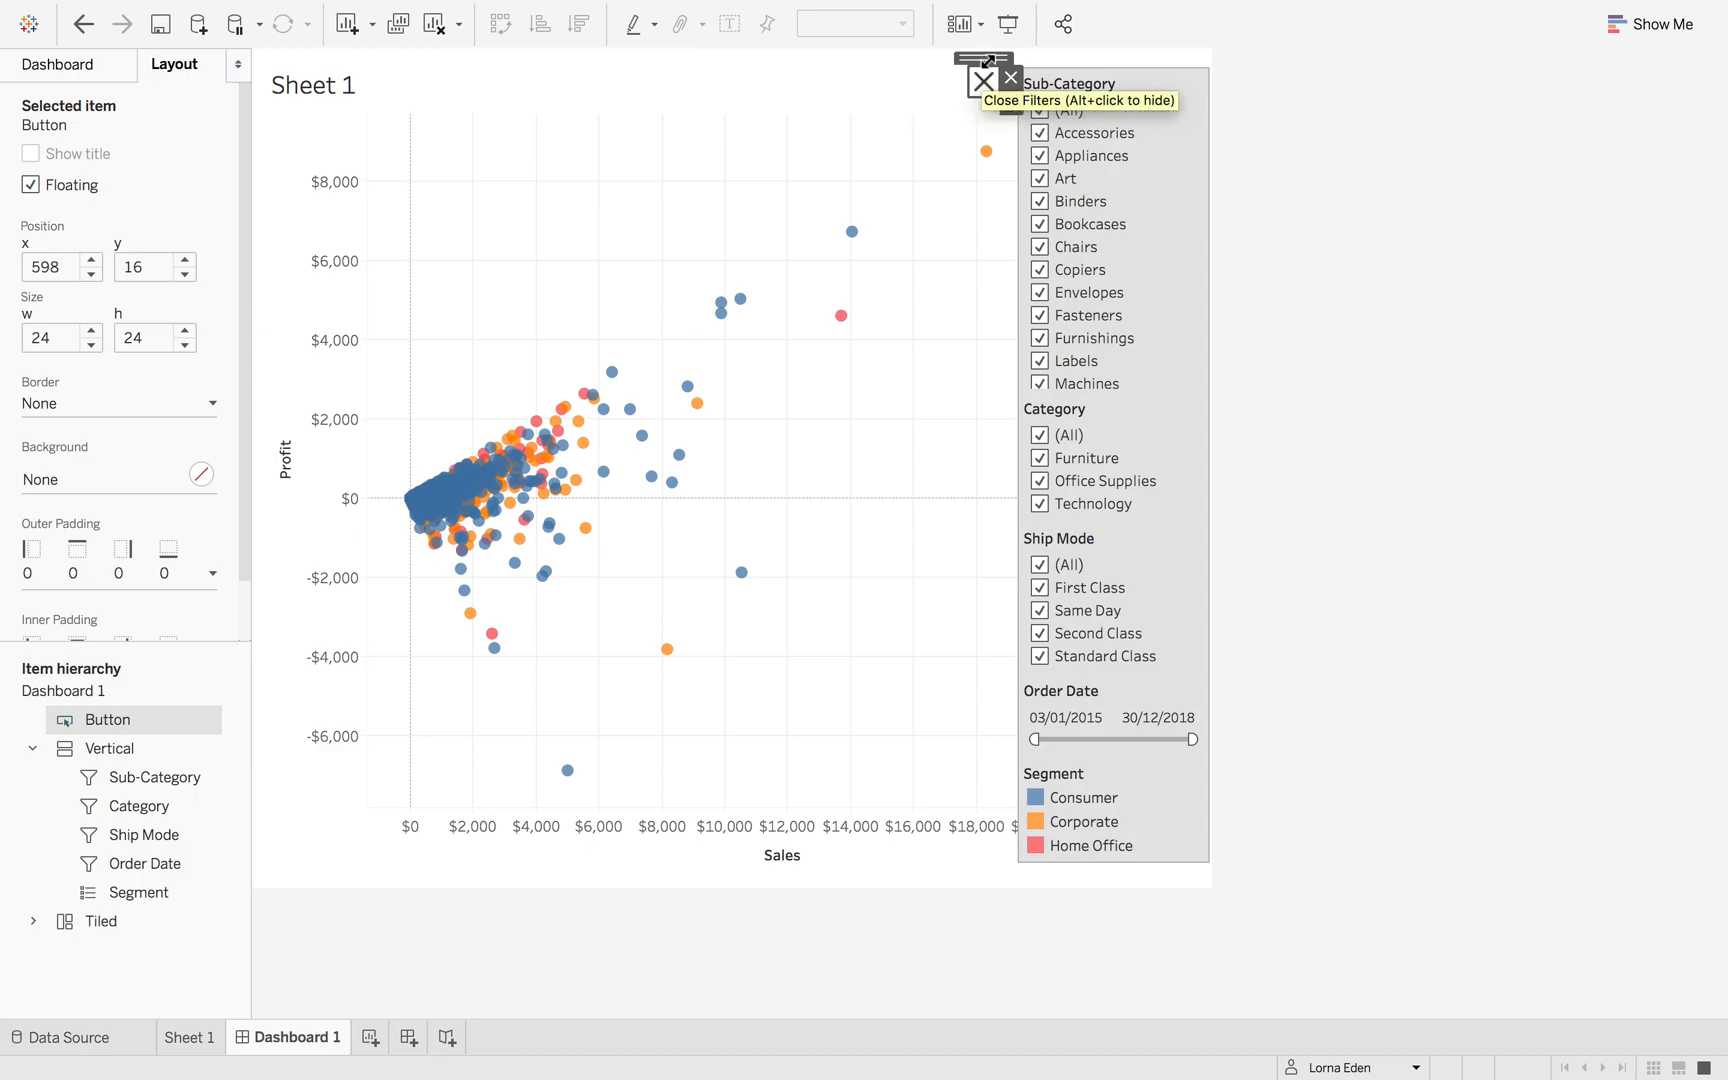
- Test the show/hide button in presentation mode by hiding, showing and hiding the filters, and return to editing
{"action": "left_click", "coordinate": [1008, 24]}
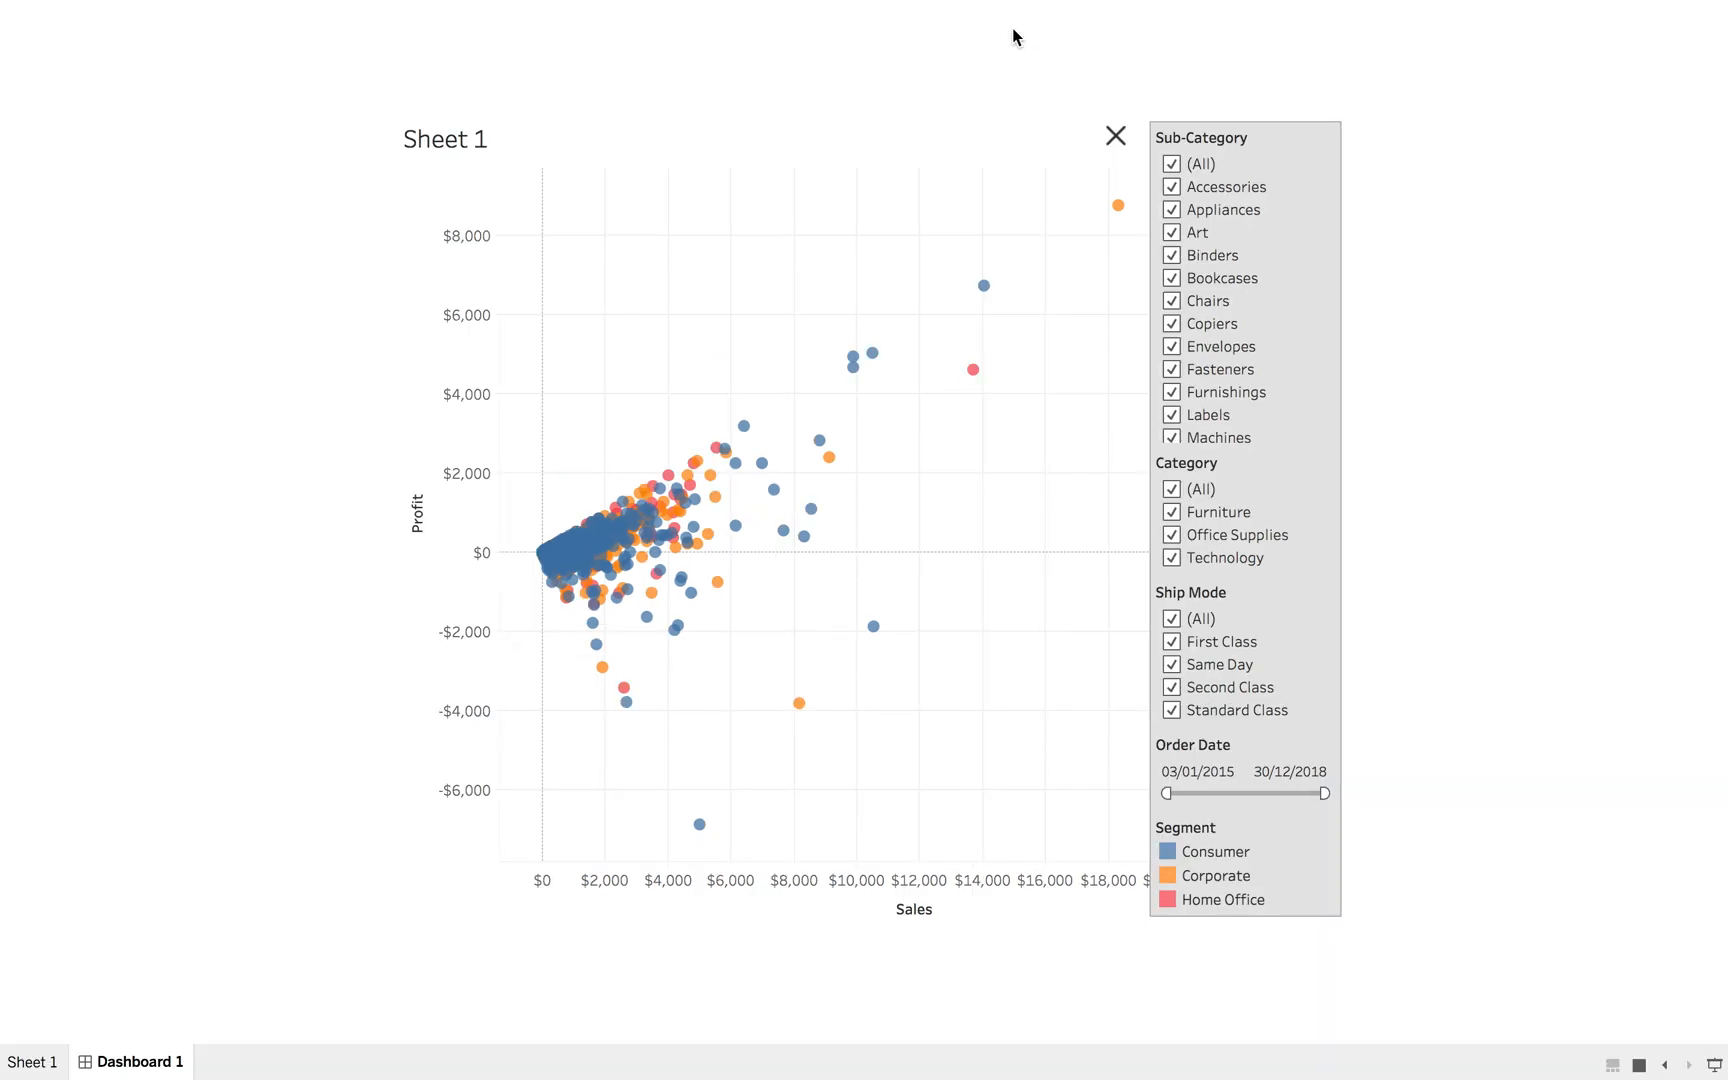
{"action": "left_click", "coordinate": [1117, 140]}
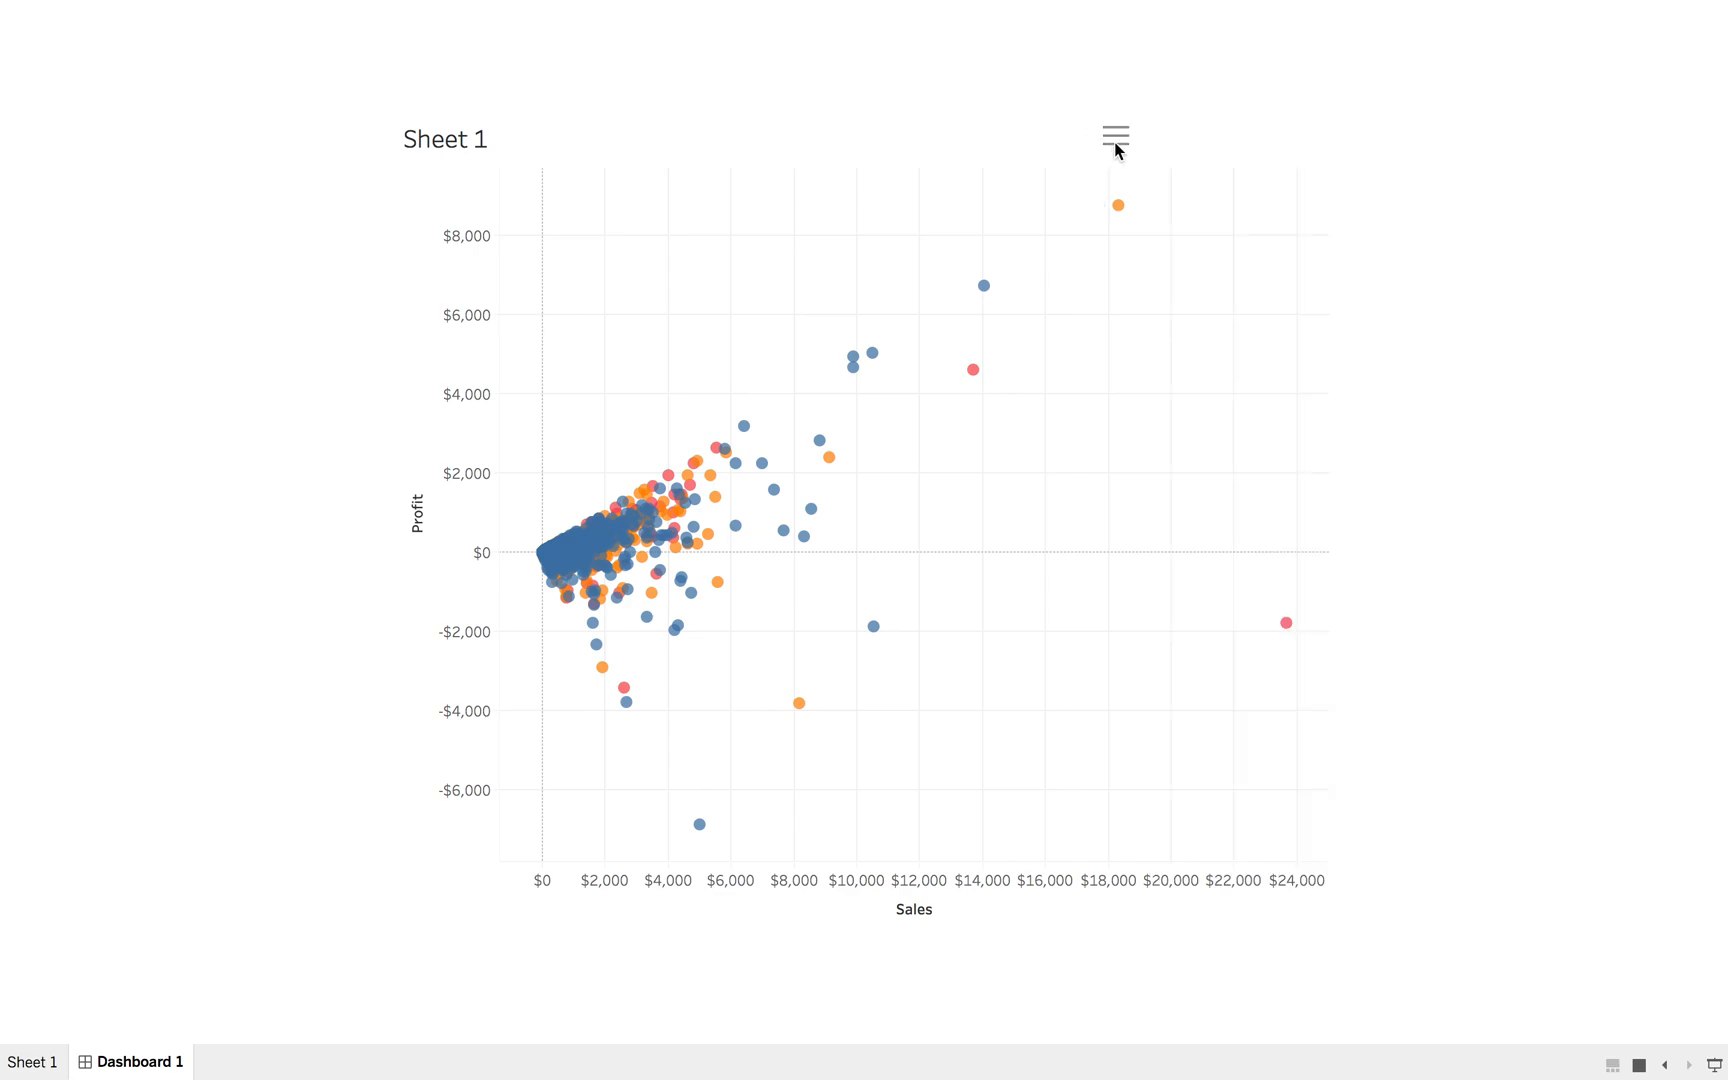
{"action": "left_click", "coordinate": [1116, 145]}
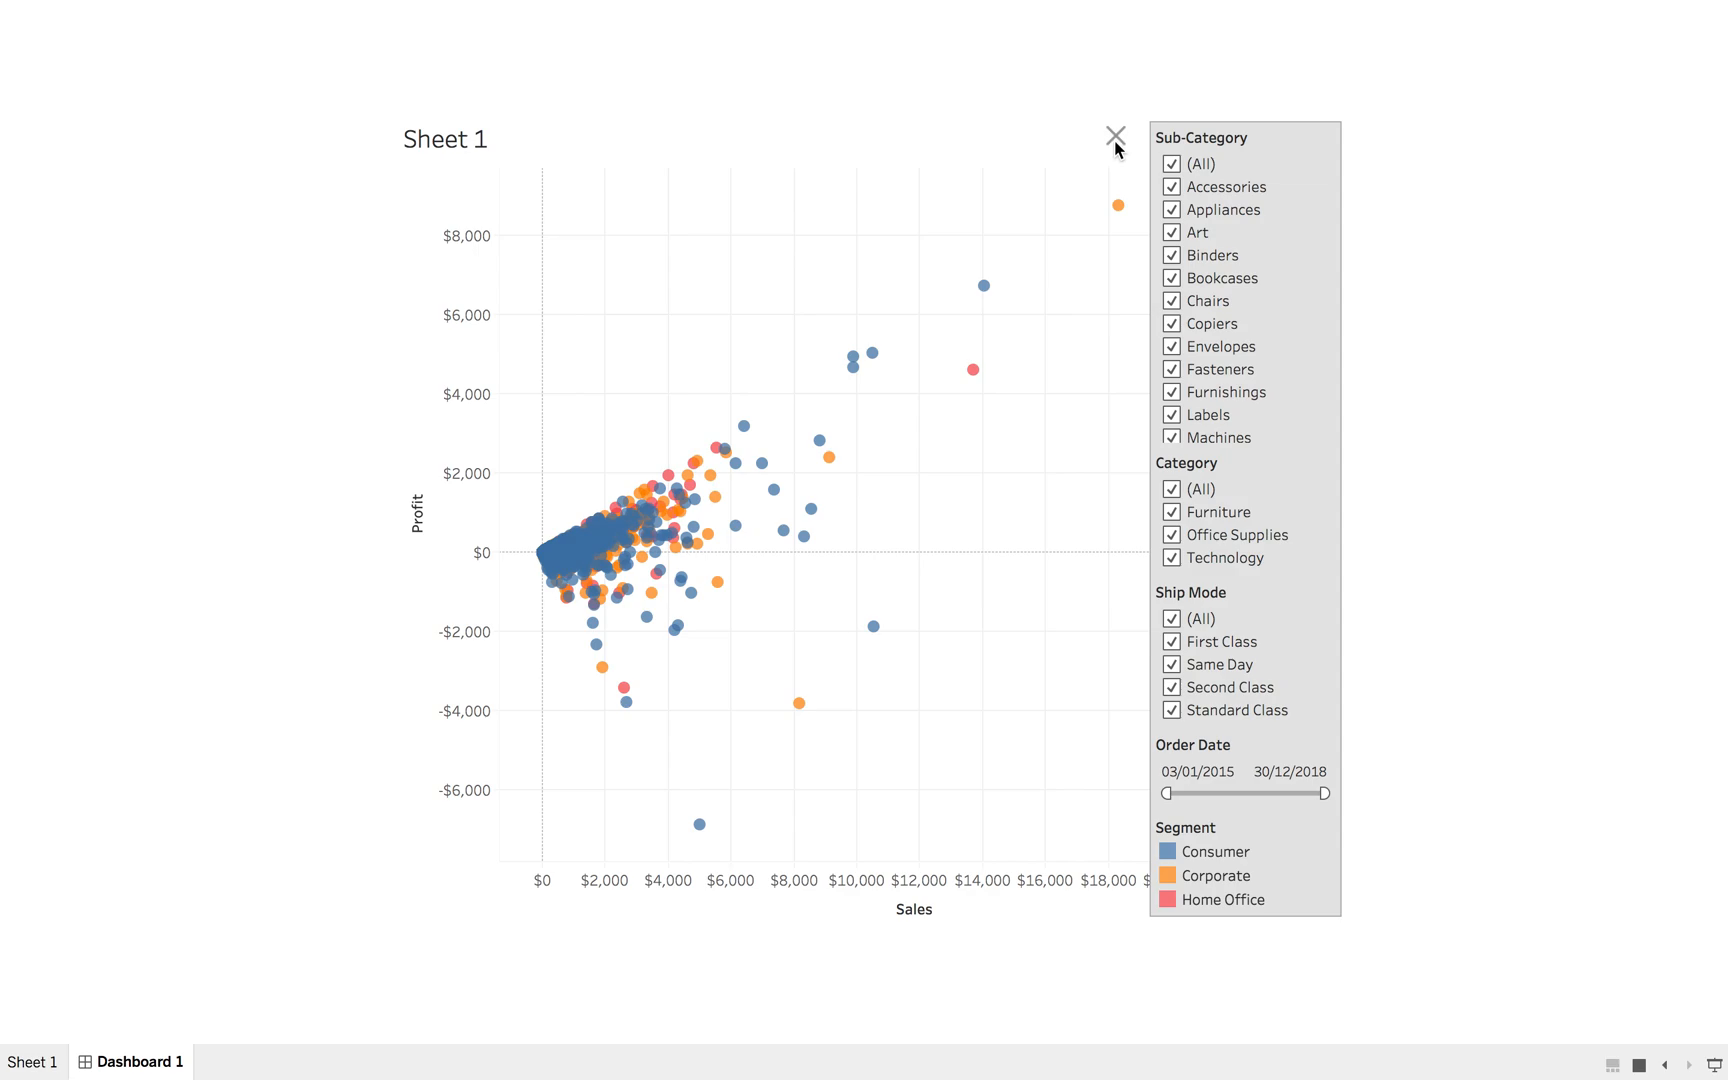
{"action": "left_click", "coordinate": [1116, 137]}
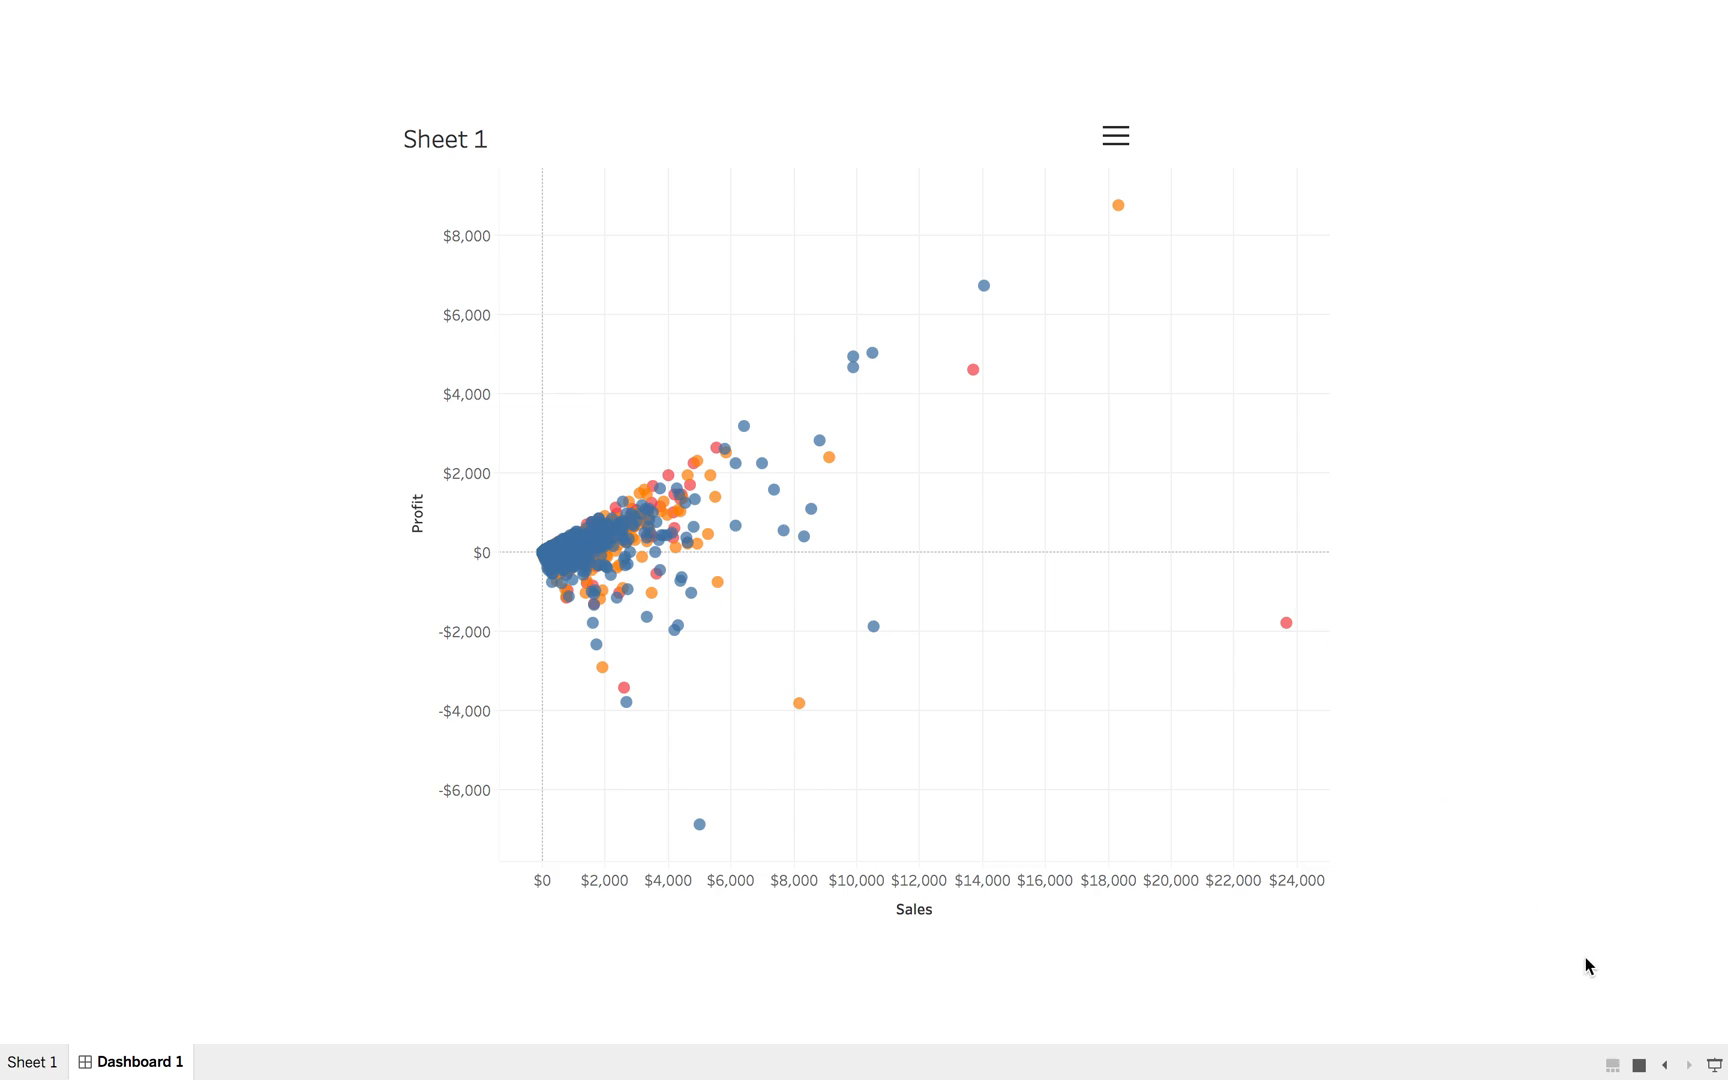
{"action": "left_click", "coordinate": [1714, 1064]}
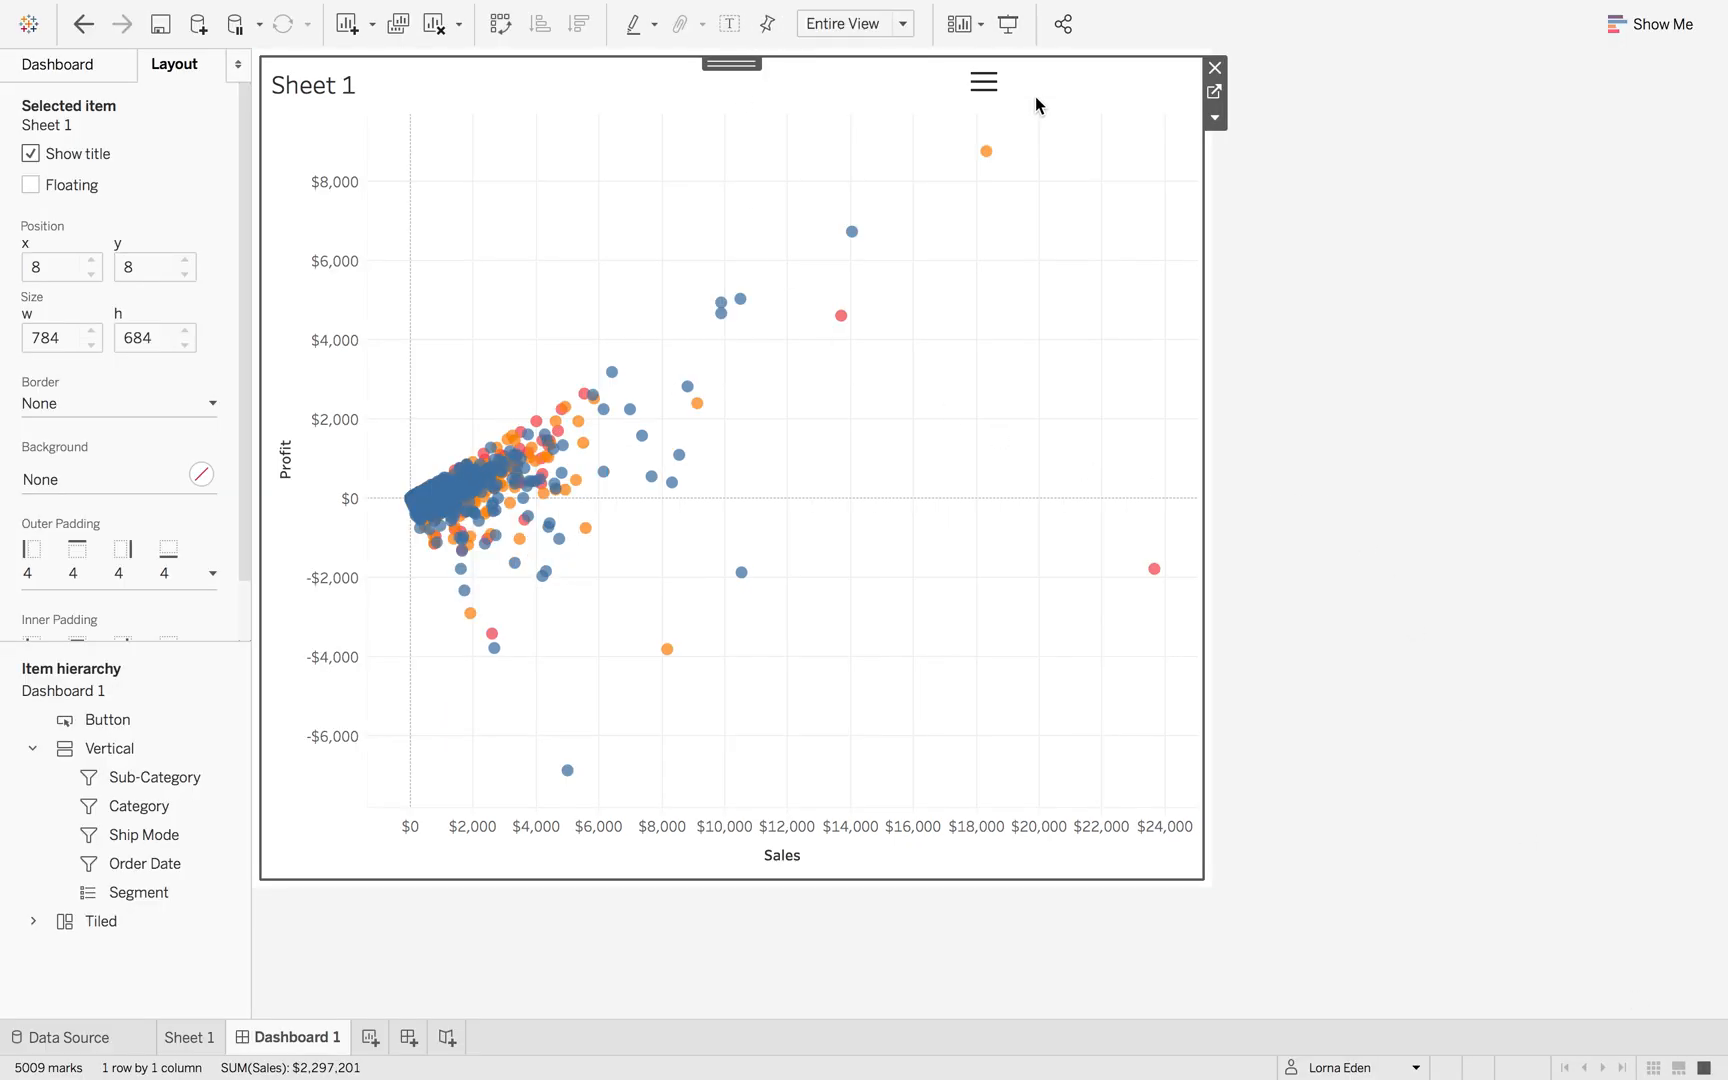
- Collapse the Vertical container in the item hierarchy and place a floating horizontal container over the chart's upper right area
{"action": "left_click", "coordinate": [32, 748]}
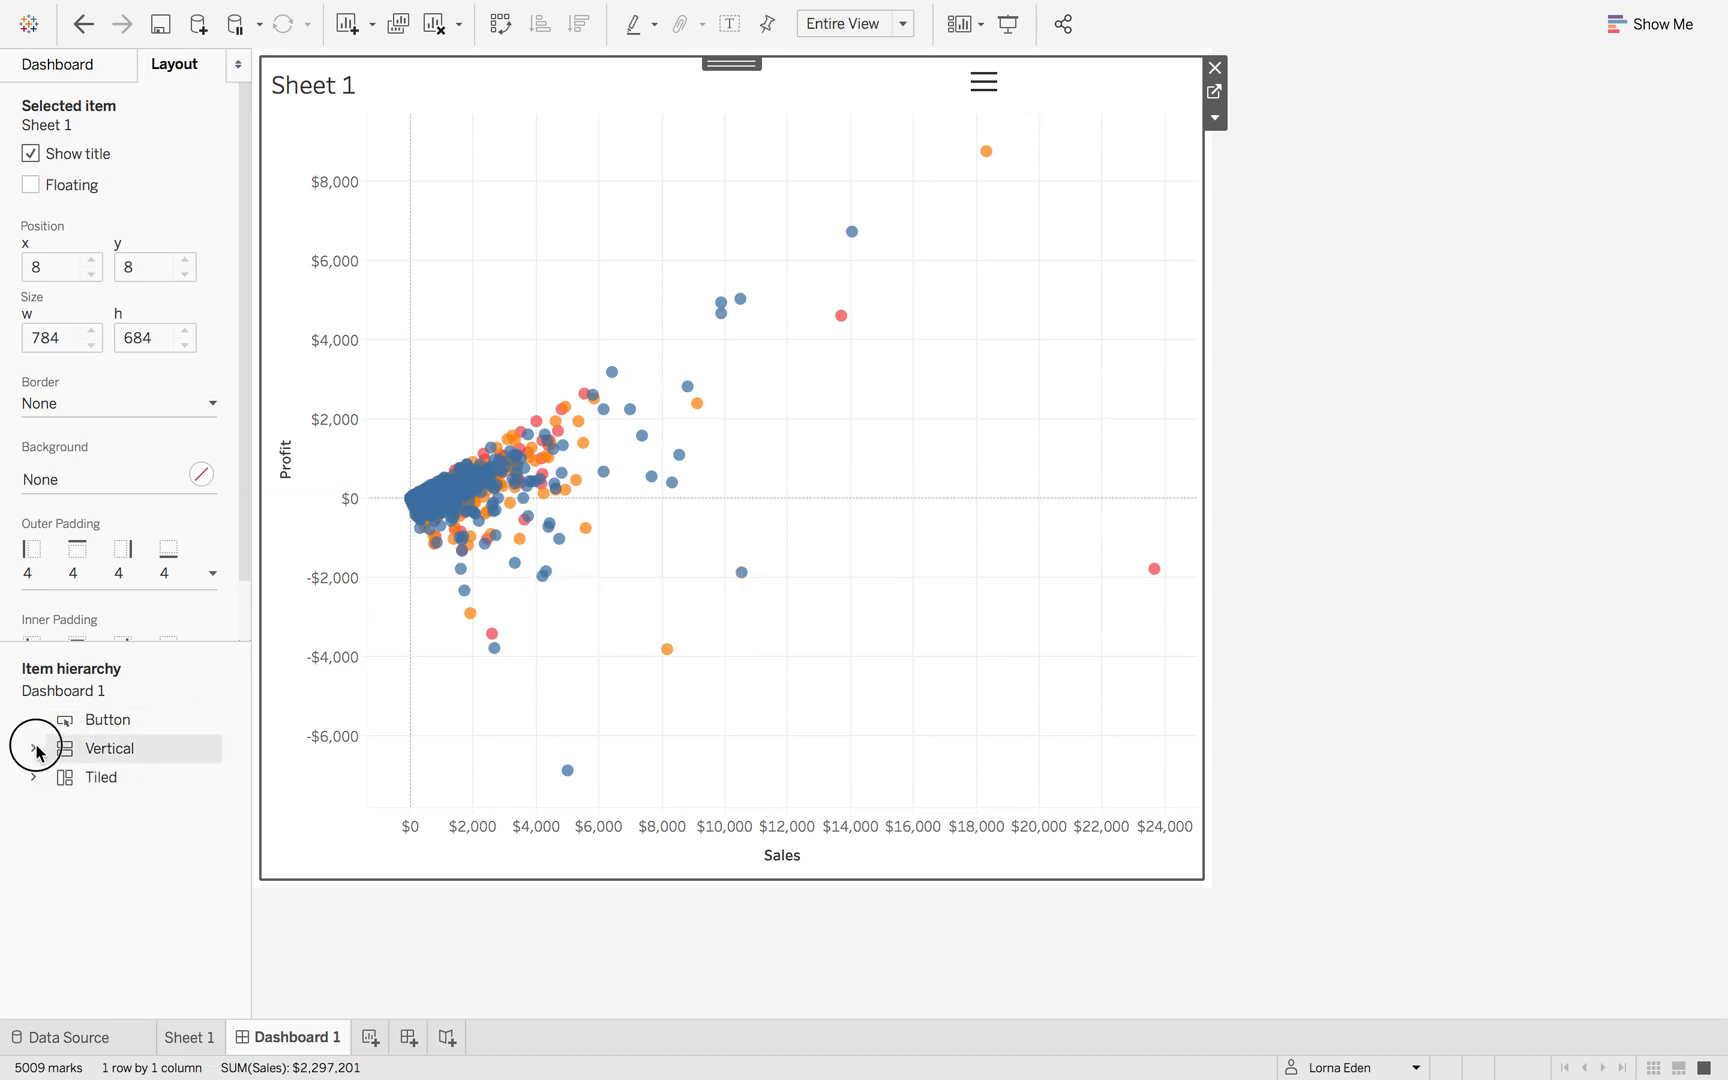
{"action": "left_click", "coordinate": [57, 66]}
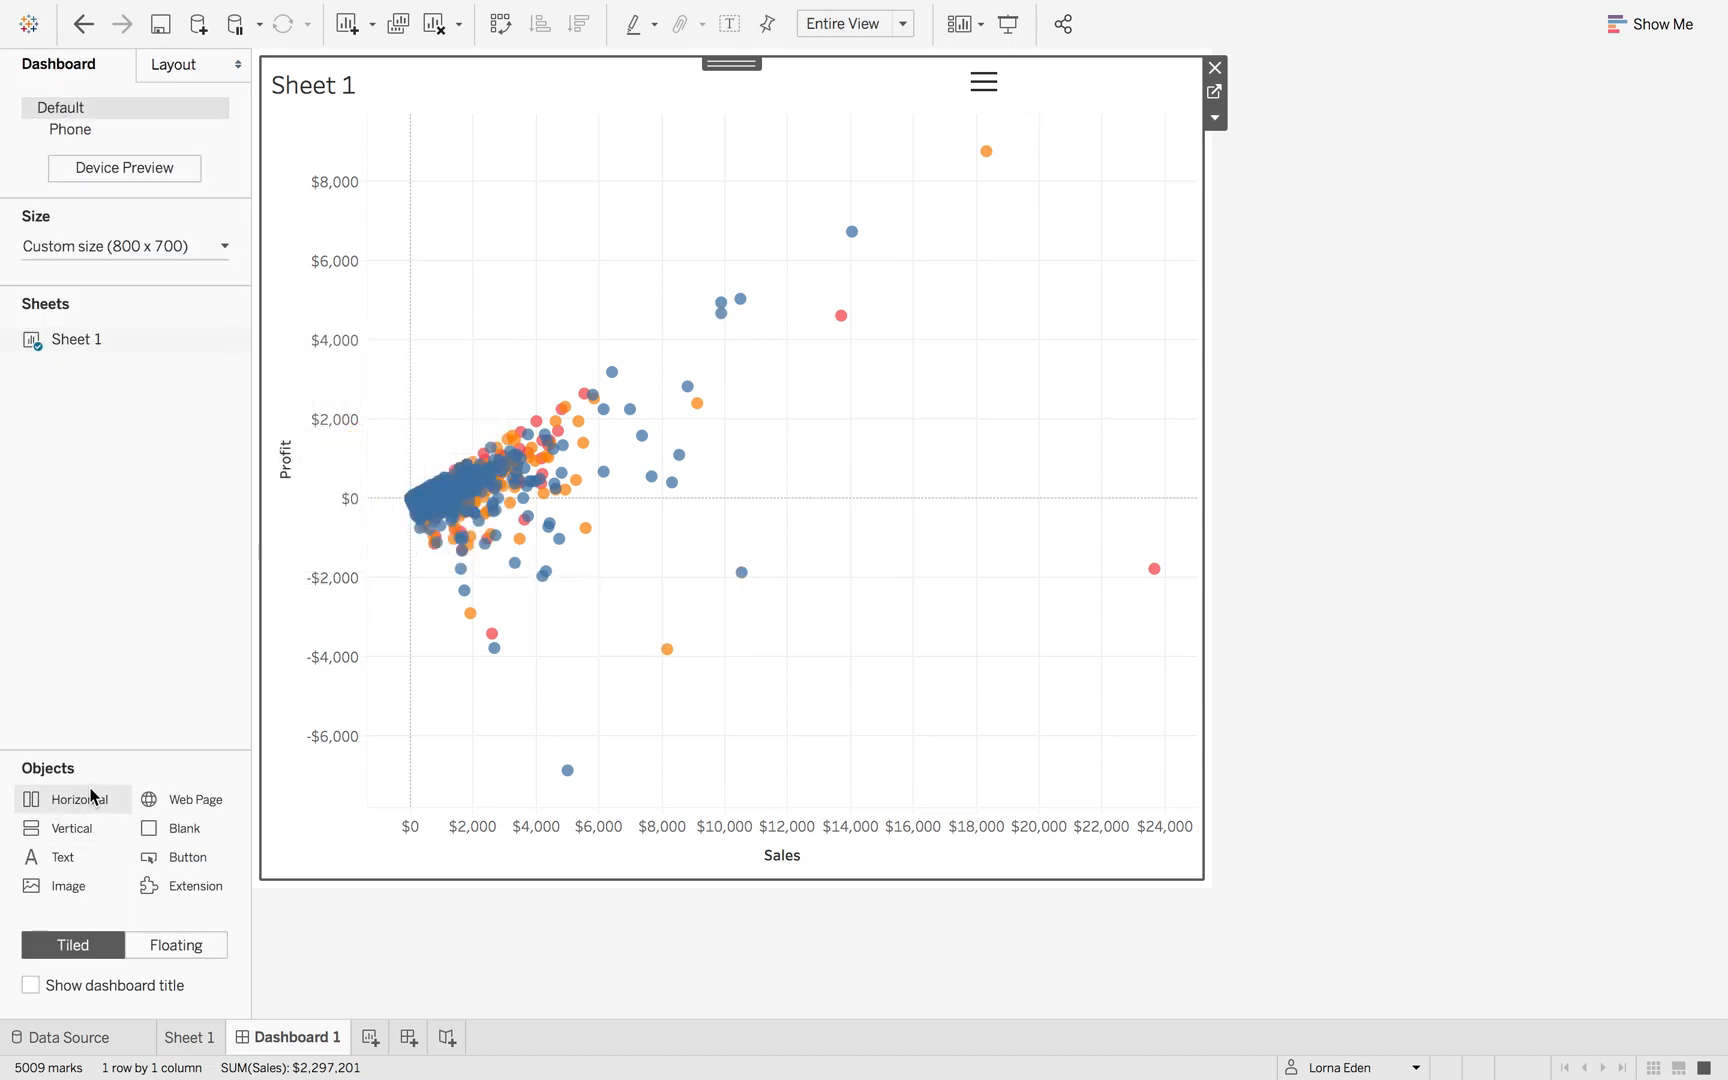
{"action": "left_click_drag", "start_coordinate": [90, 790], "coordinate": [651, 180]}
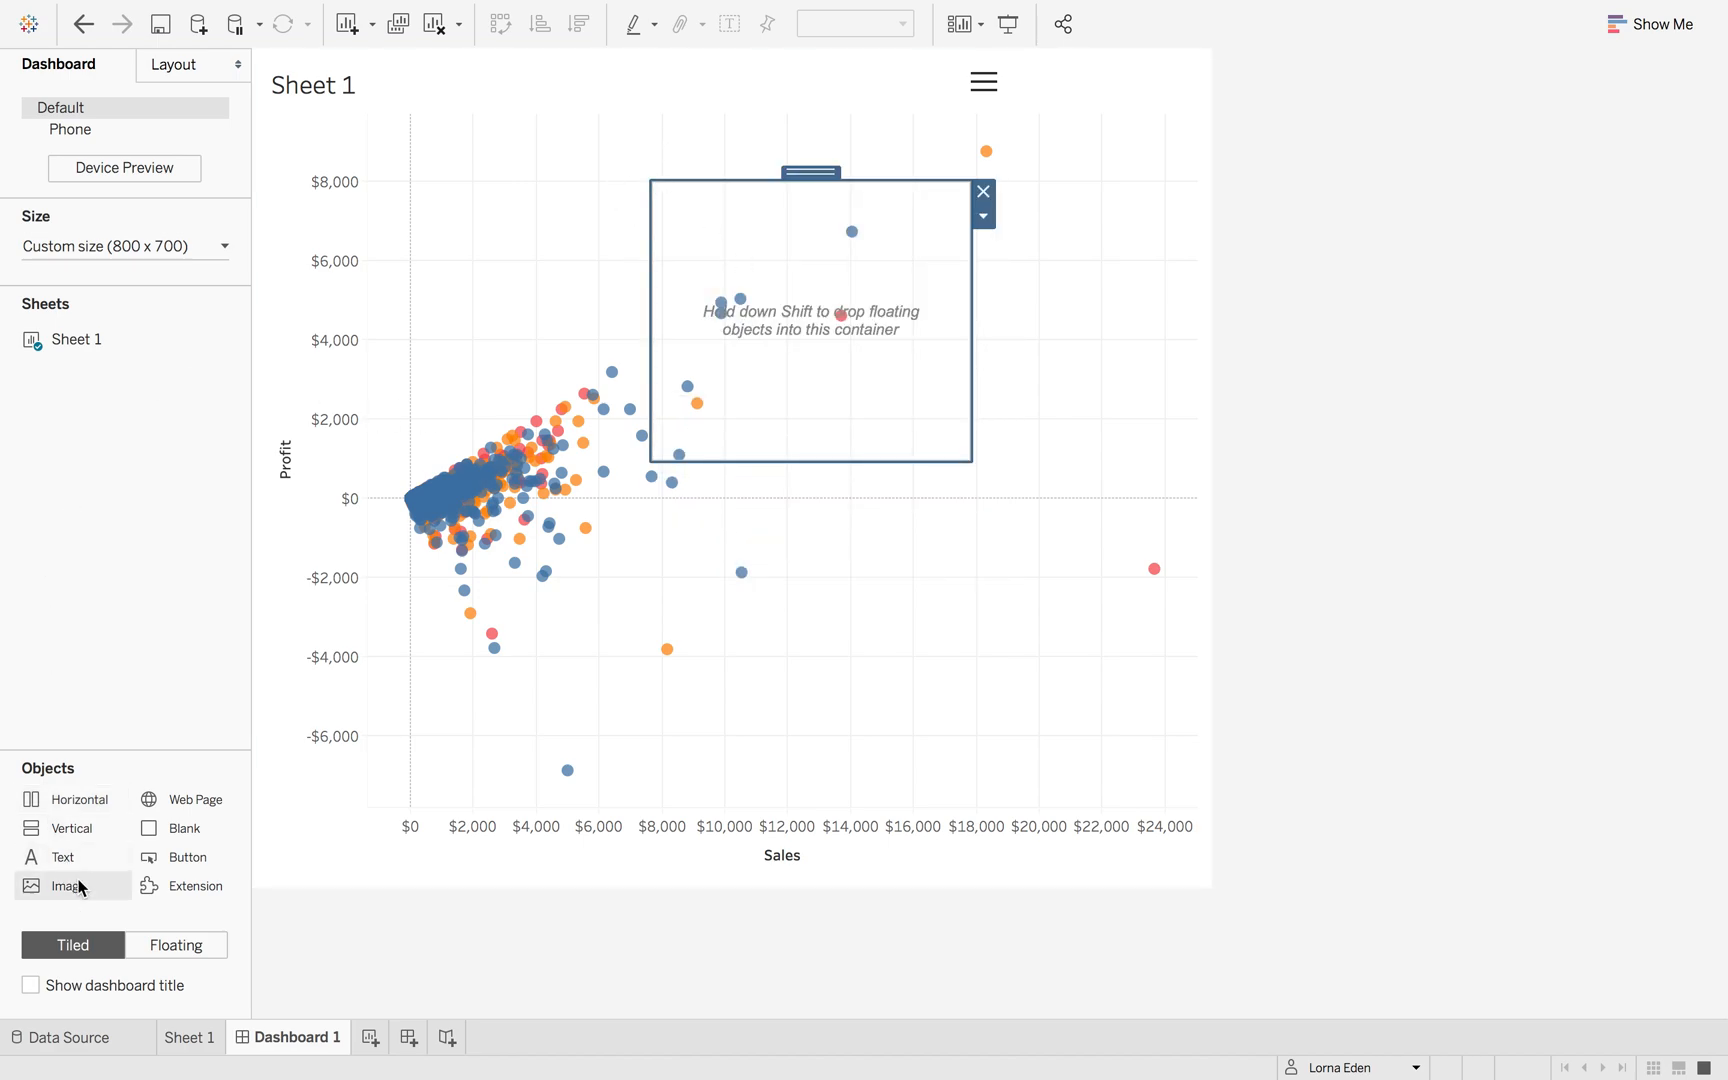
- Insert an image object in the floating horizontal container using 01.png from My Tableau Repository's Shapes/KPI folder, with Fit Image and Centre Image enabled
{"action": "left_click_drag", "start_coordinate": [83, 888], "coordinate": [806, 322]}
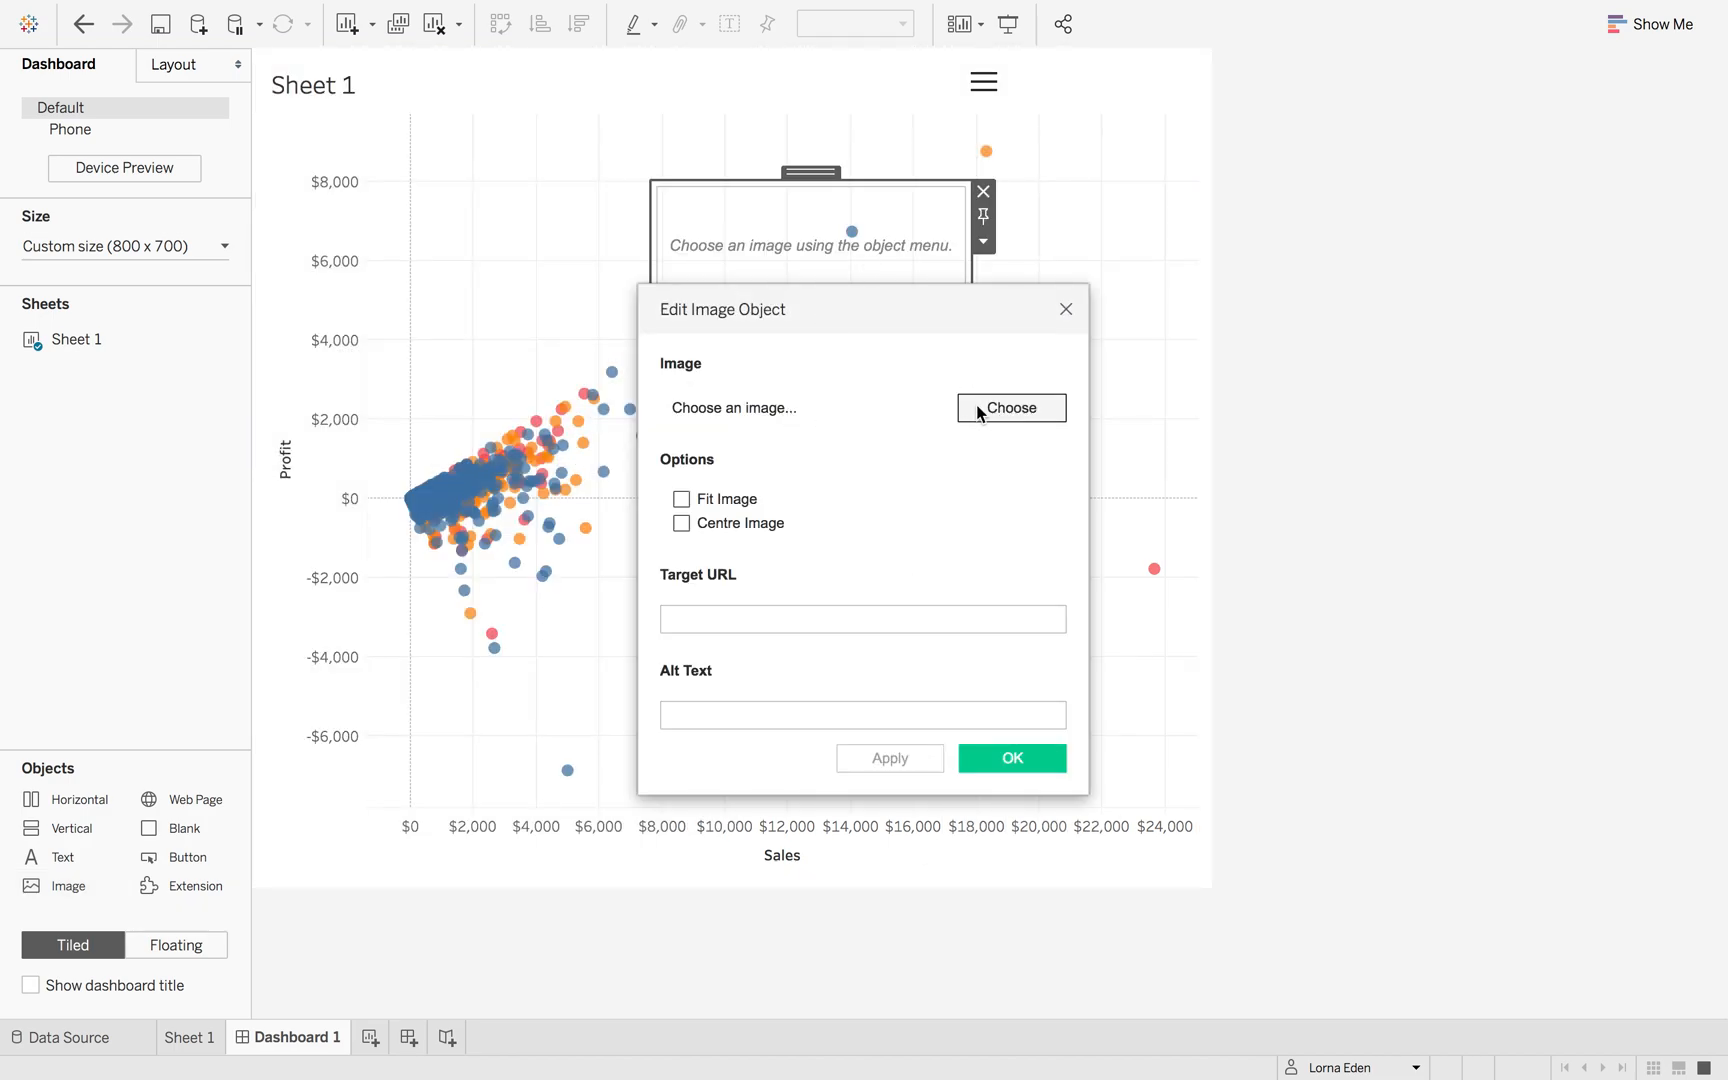
{"action": "left_click", "coordinate": [978, 408]}
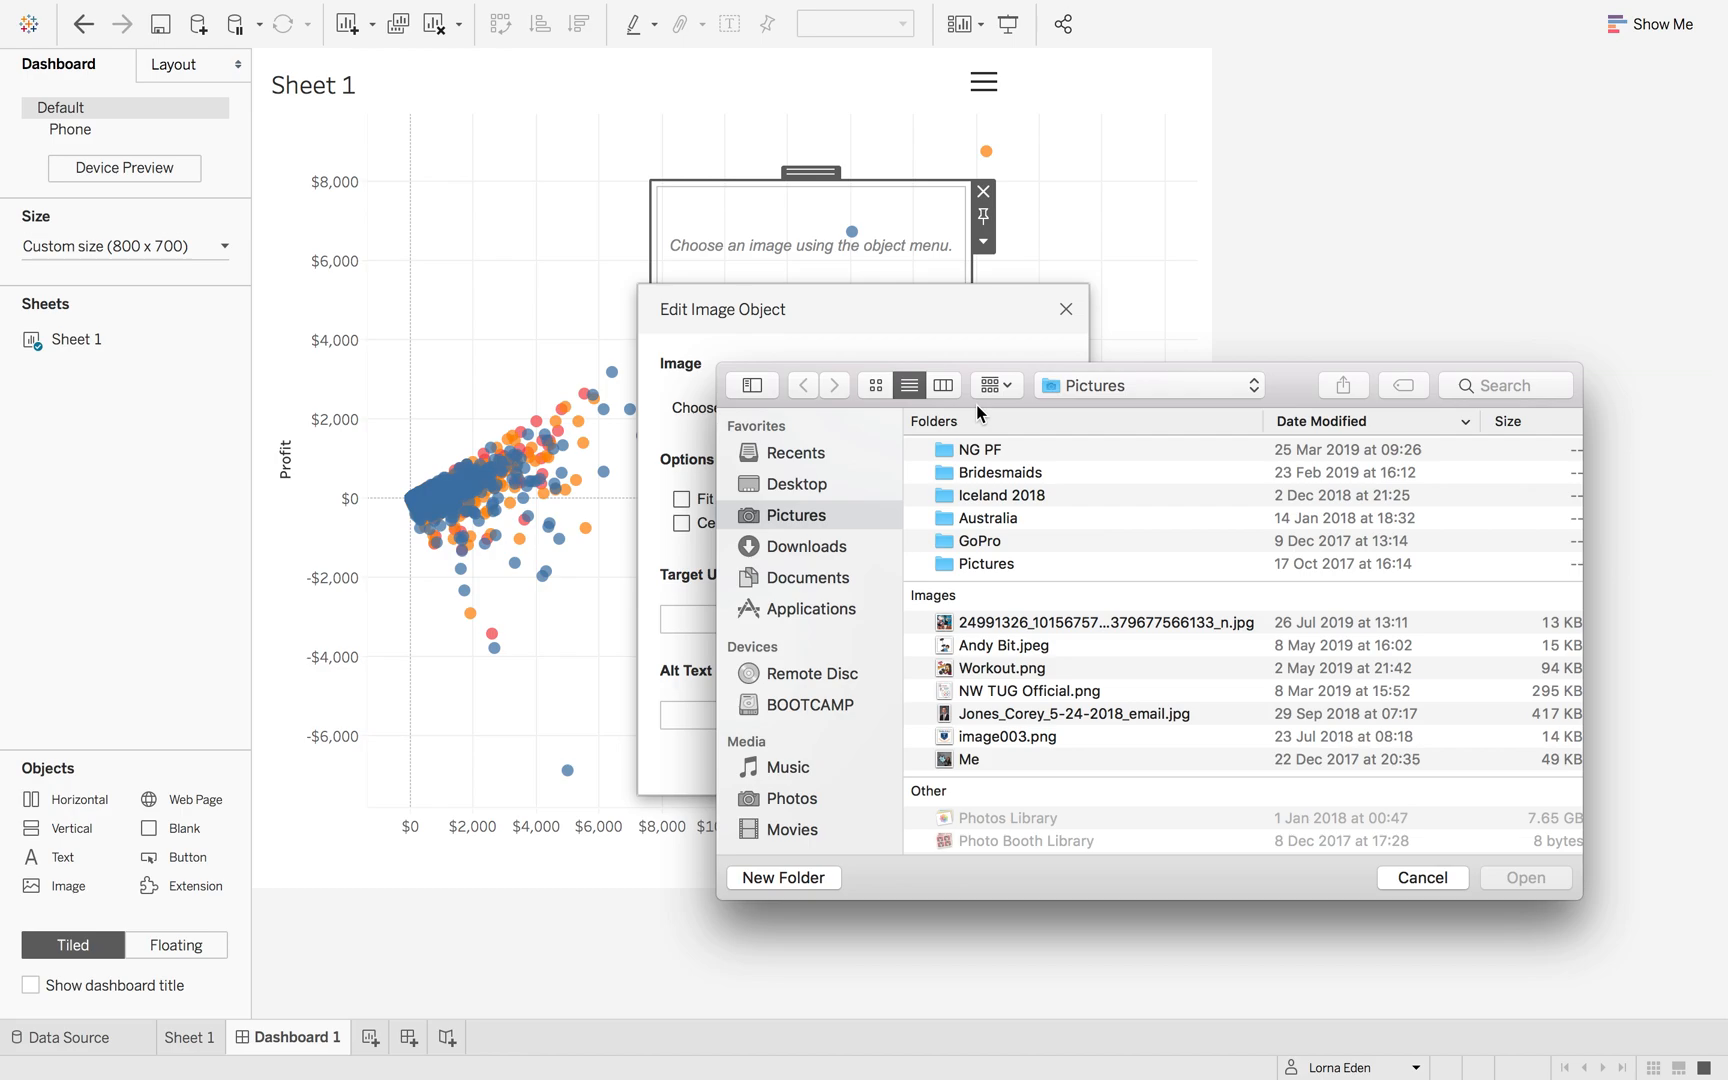
{"action": "left_click", "coordinate": [792, 577]}
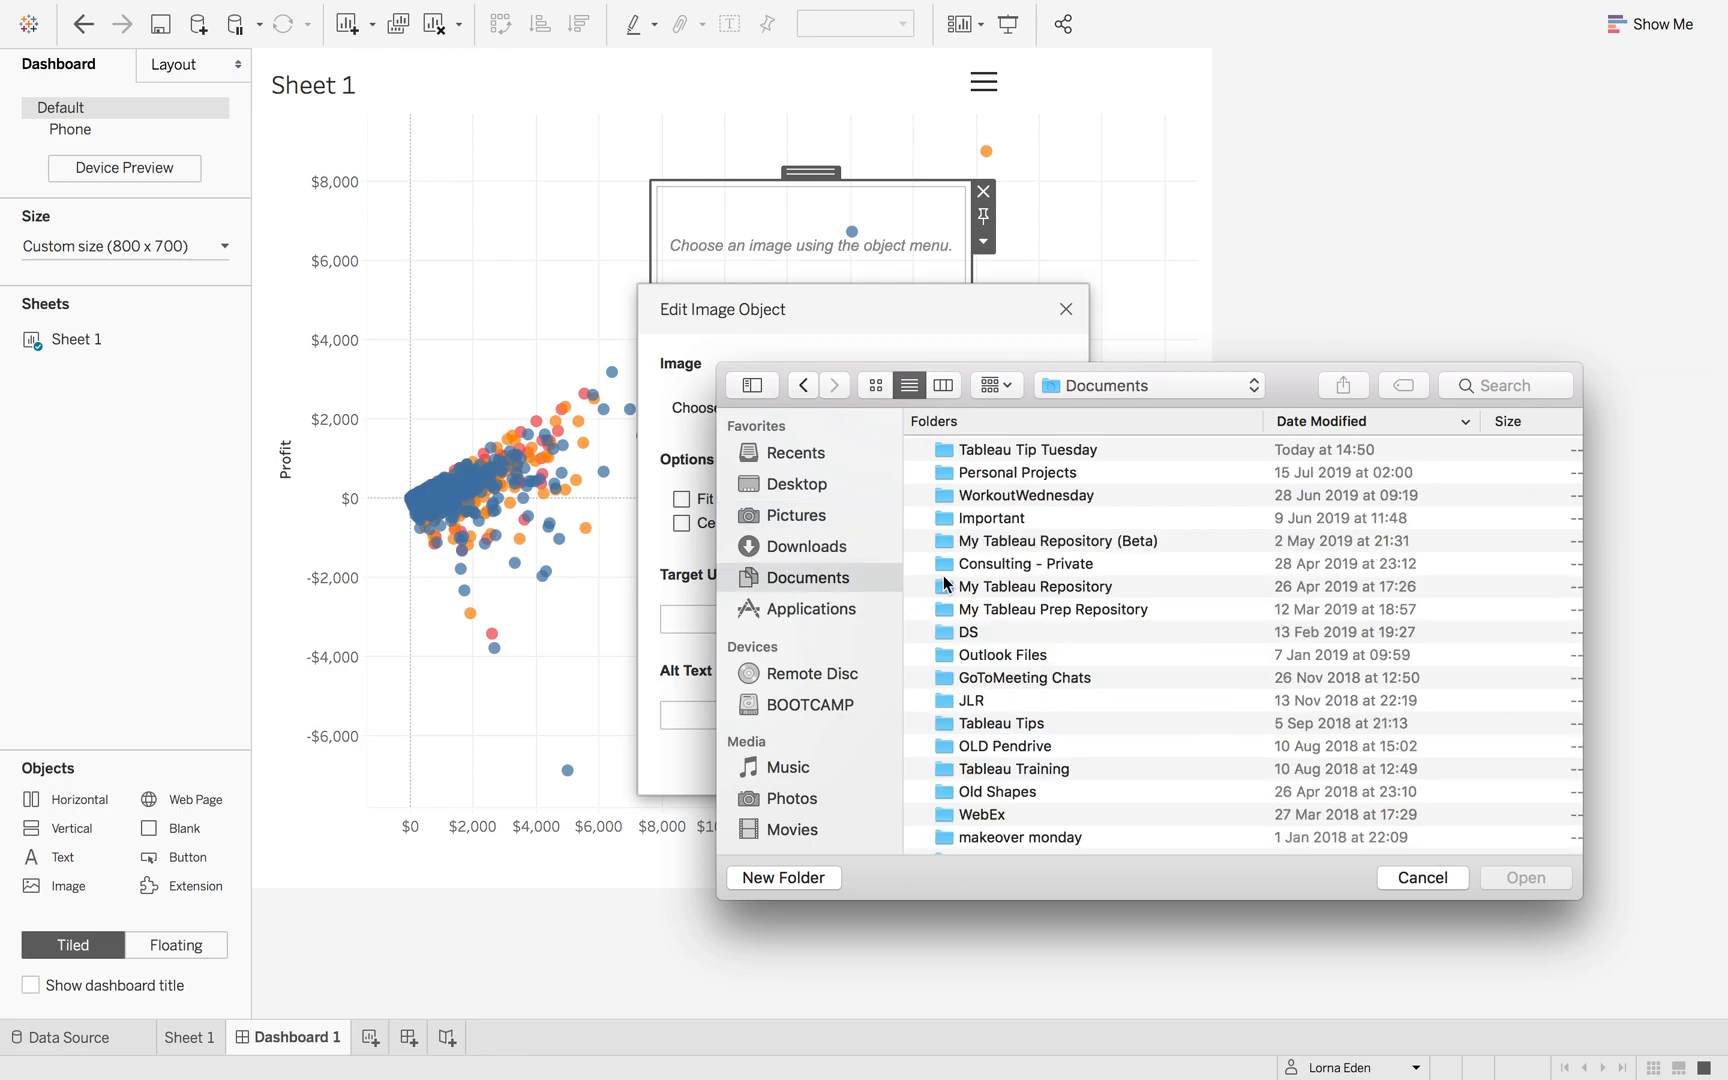
{"action": "left_click", "coordinate": [1023, 586]}
{"action": "double_click", "coordinate": [1023, 586]}
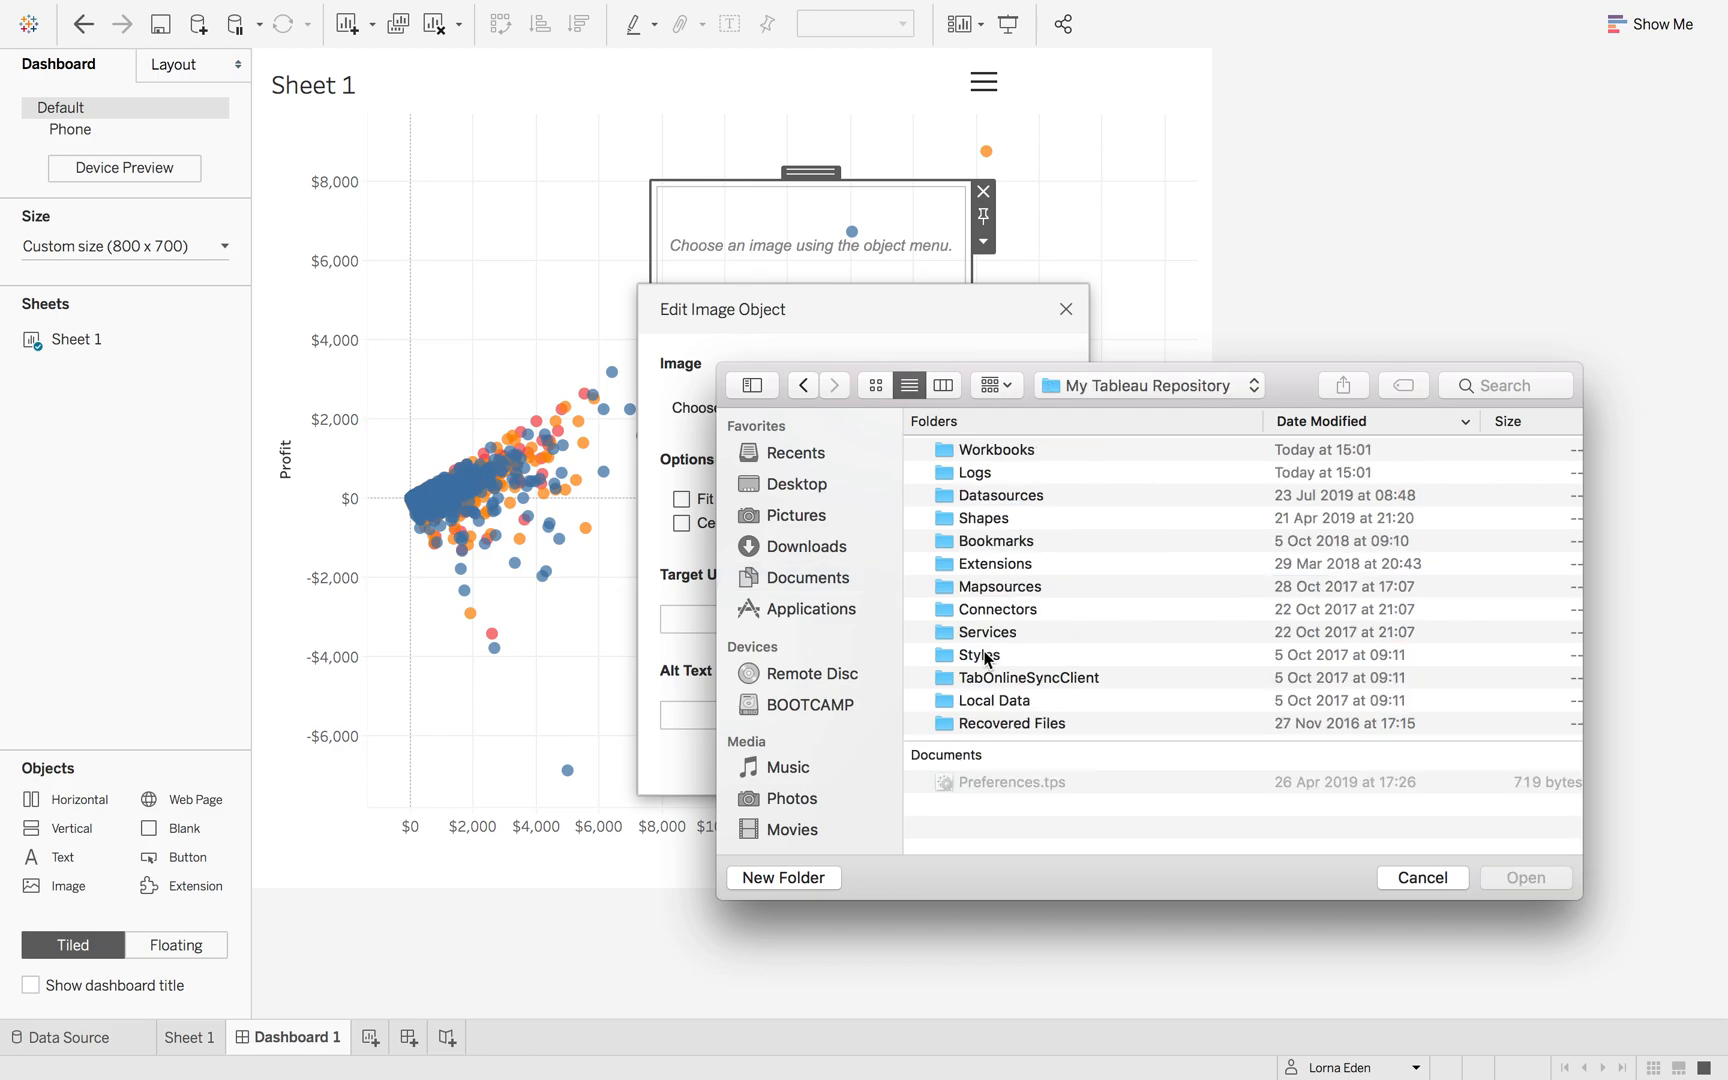
{"action": "double_click", "coordinate": [985, 519]}
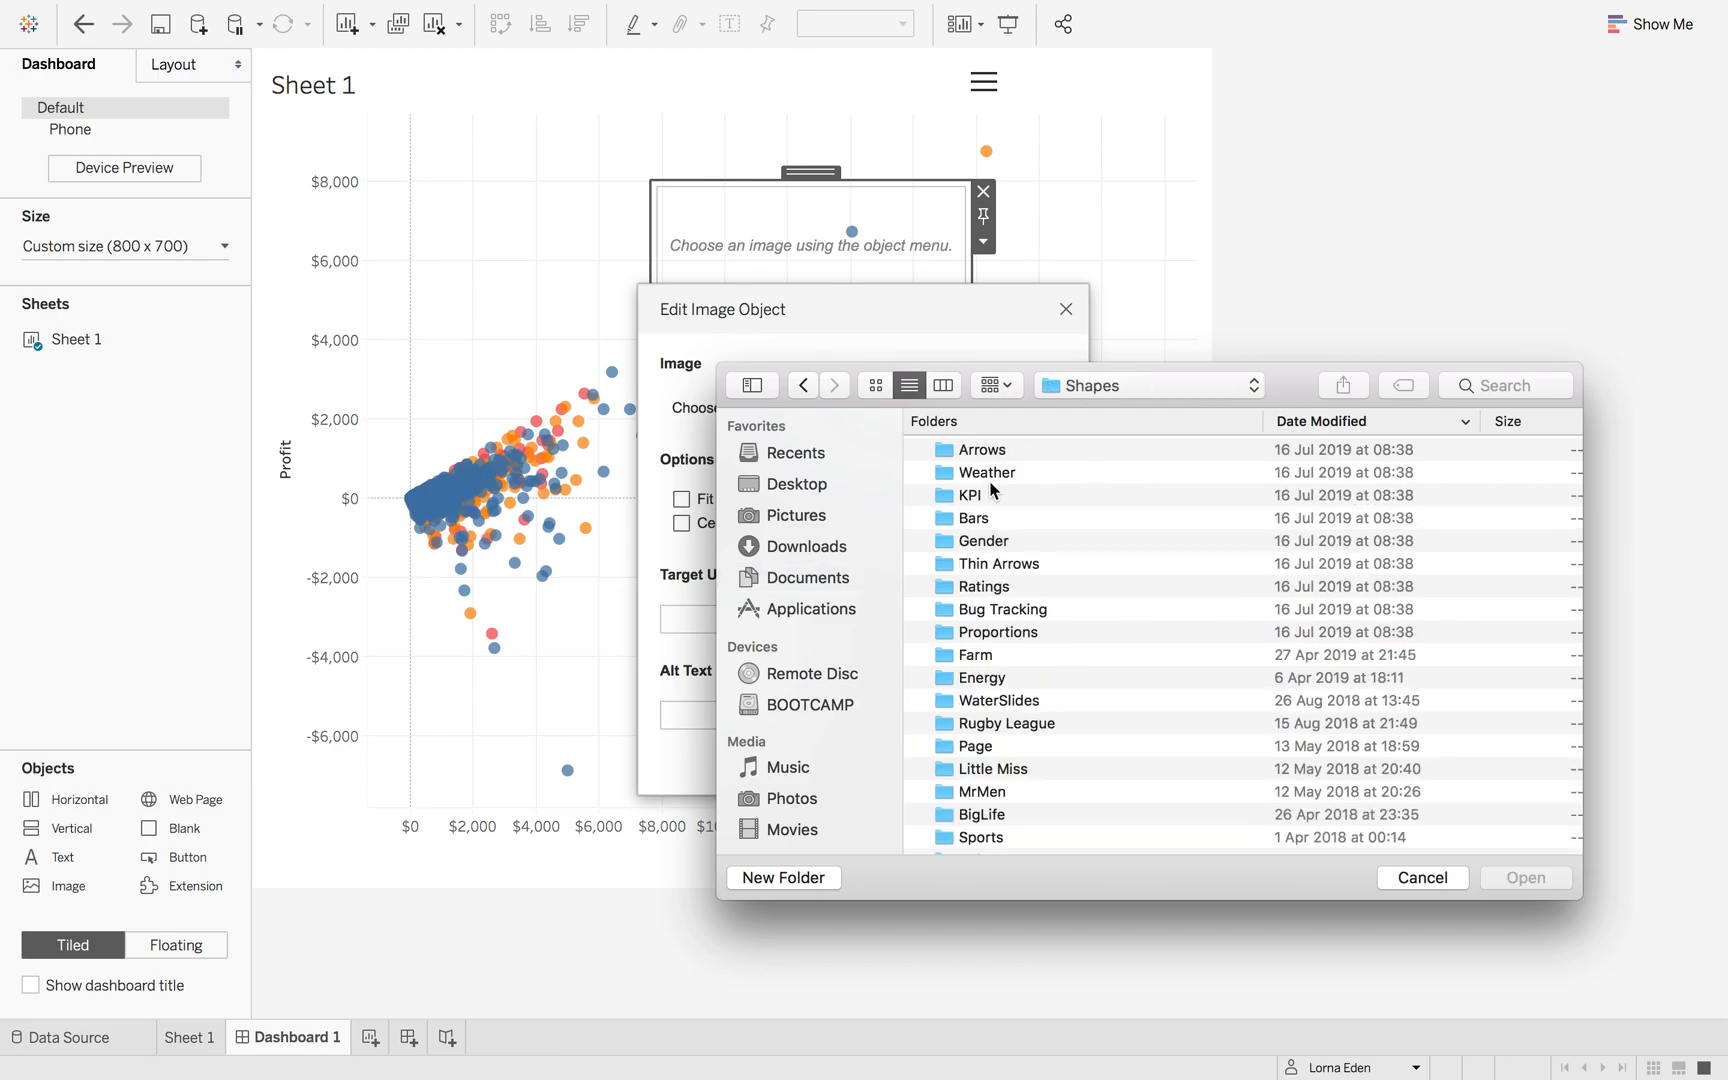
{"action": "double_click", "coordinate": [971, 498]}
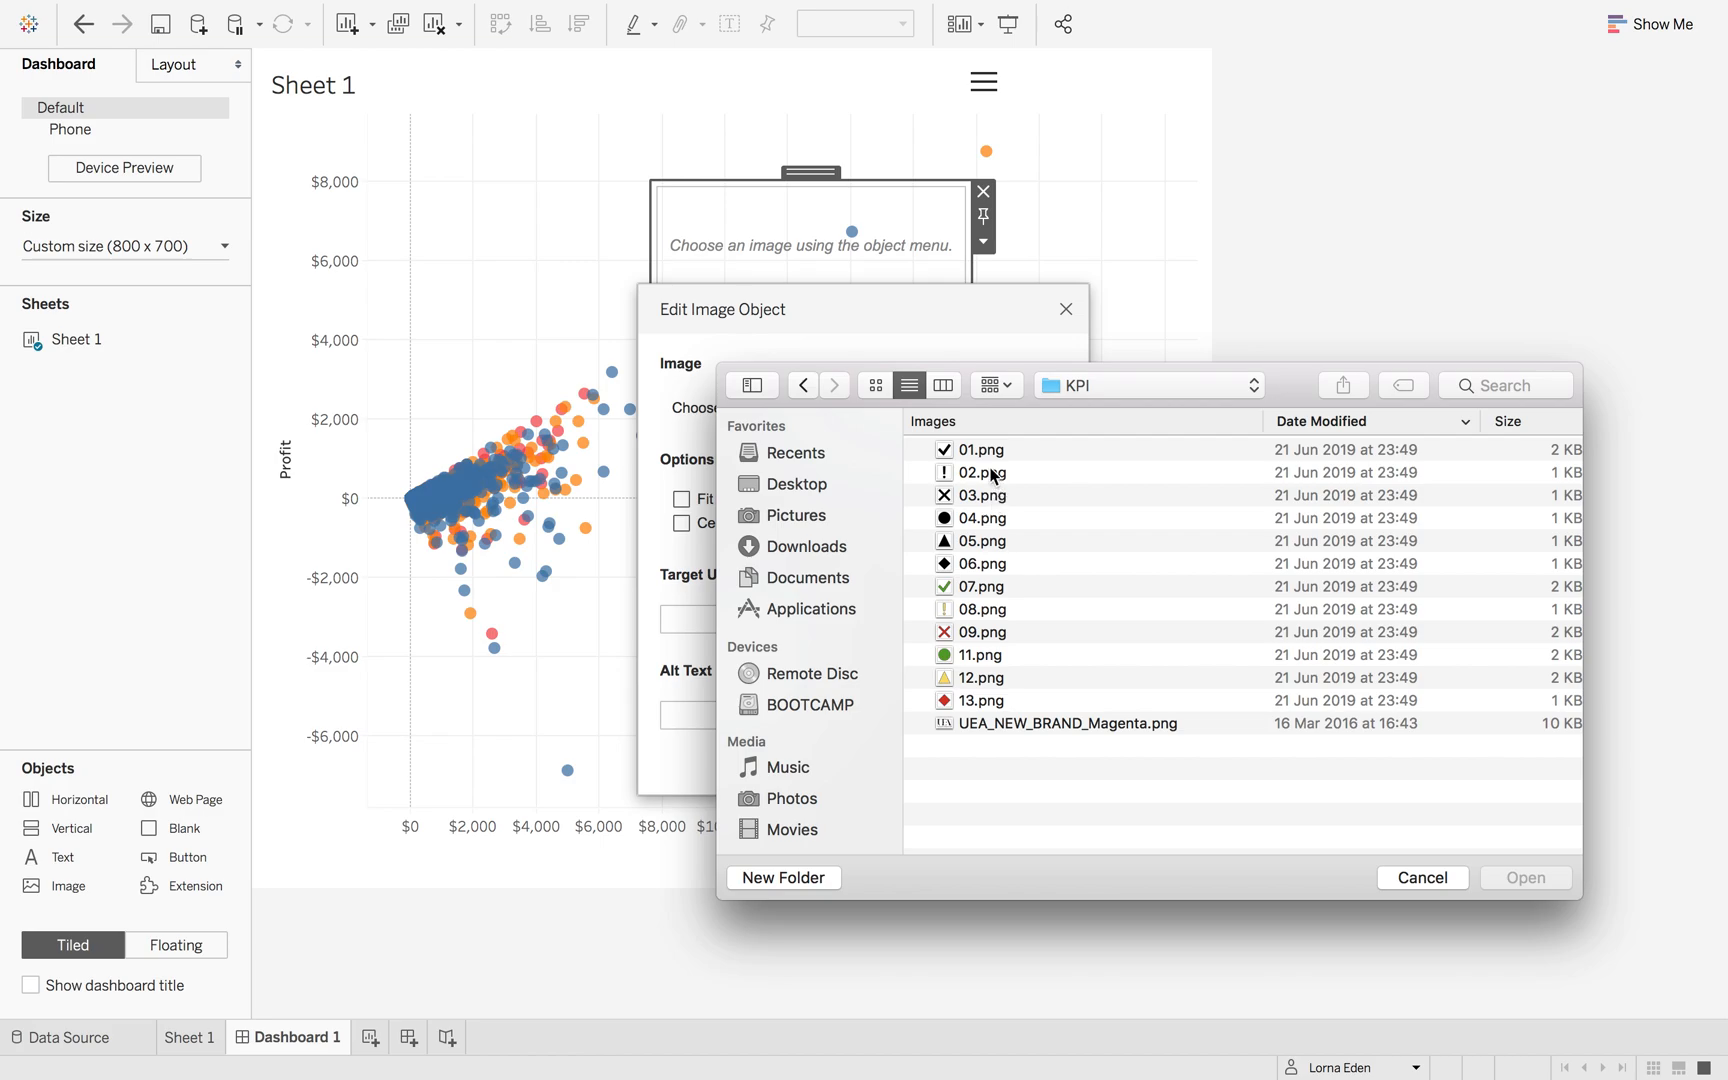
{"action": "left_click", "coordinate": [981, 450]}
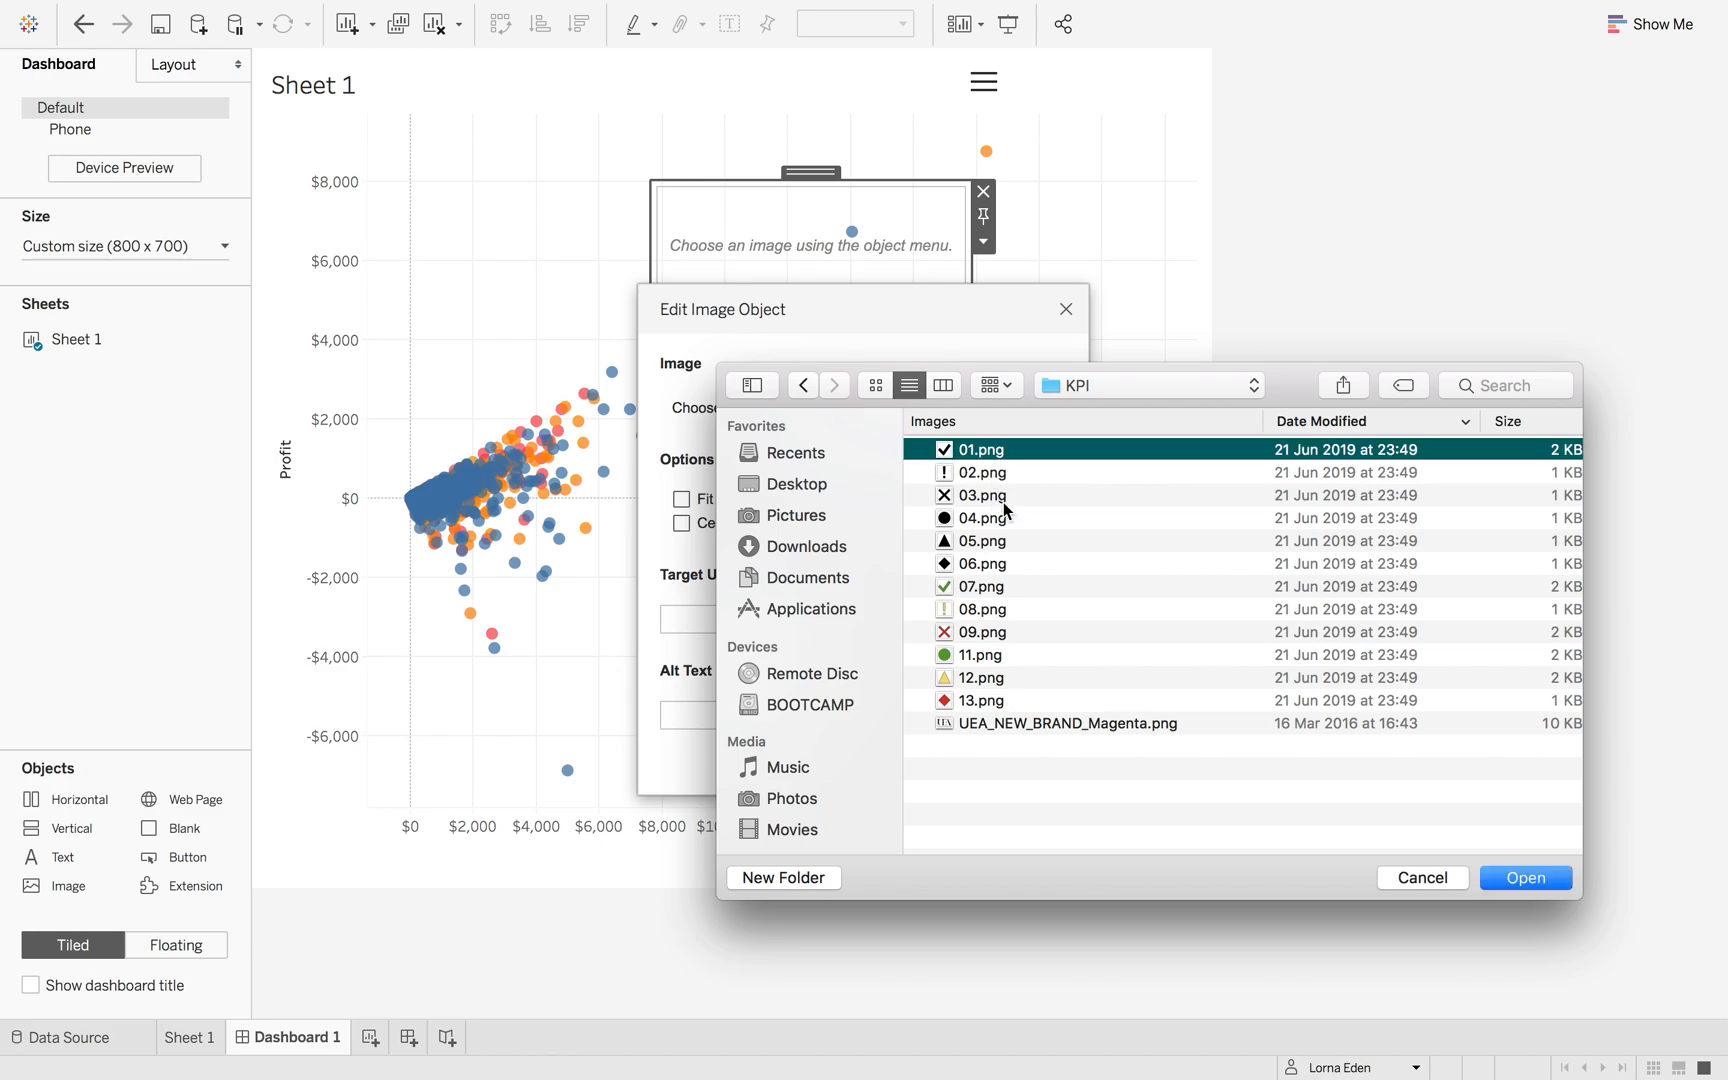
{"action": "left_click", "coordinate": [1540, 875]}
{"action": "left_click", "coordinate": [681, 498]}
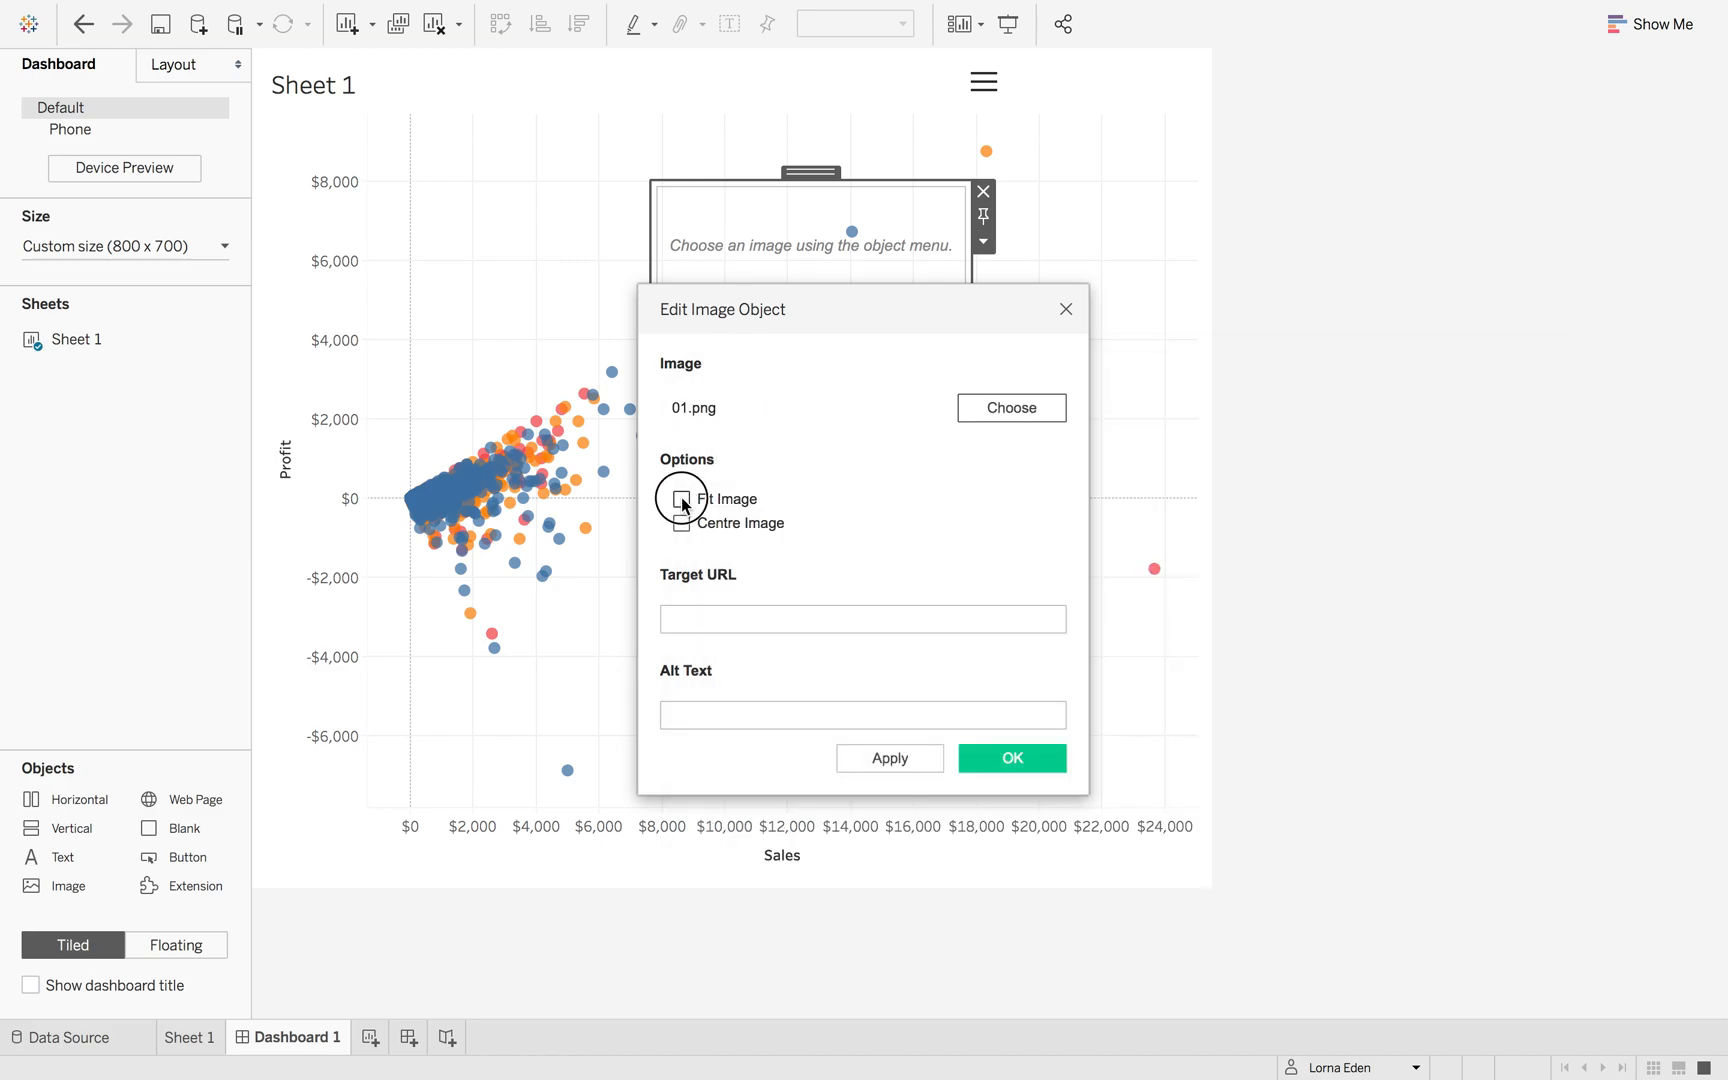
{"action": "left_click", "coordinate": [682, 524]}
{"action": "left_click", "coordinate": [1017, 760]}
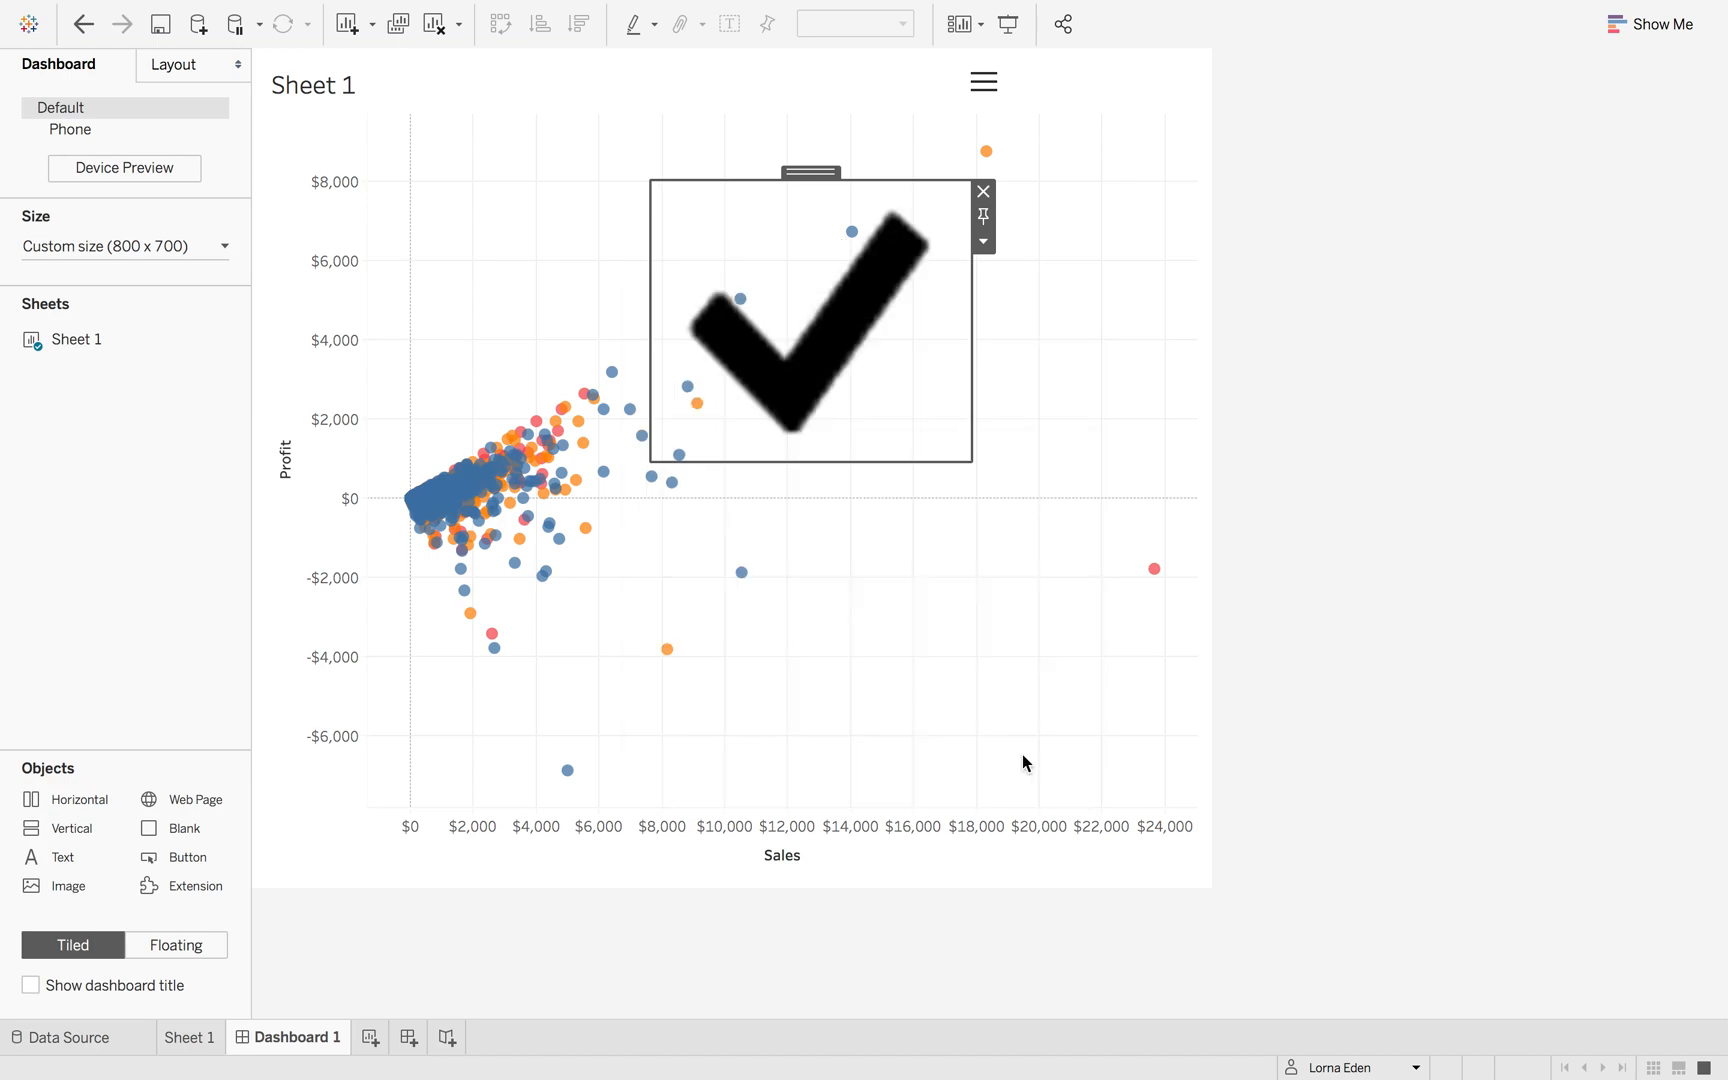
{"action": "left_click_drag", "start_coordinate": [810, 171], "coordinate": [792, 248]}
{"action": "left_click", "coordinate": [983, 241]}
{"action": "left_click", "coordinate": [918, 260]}
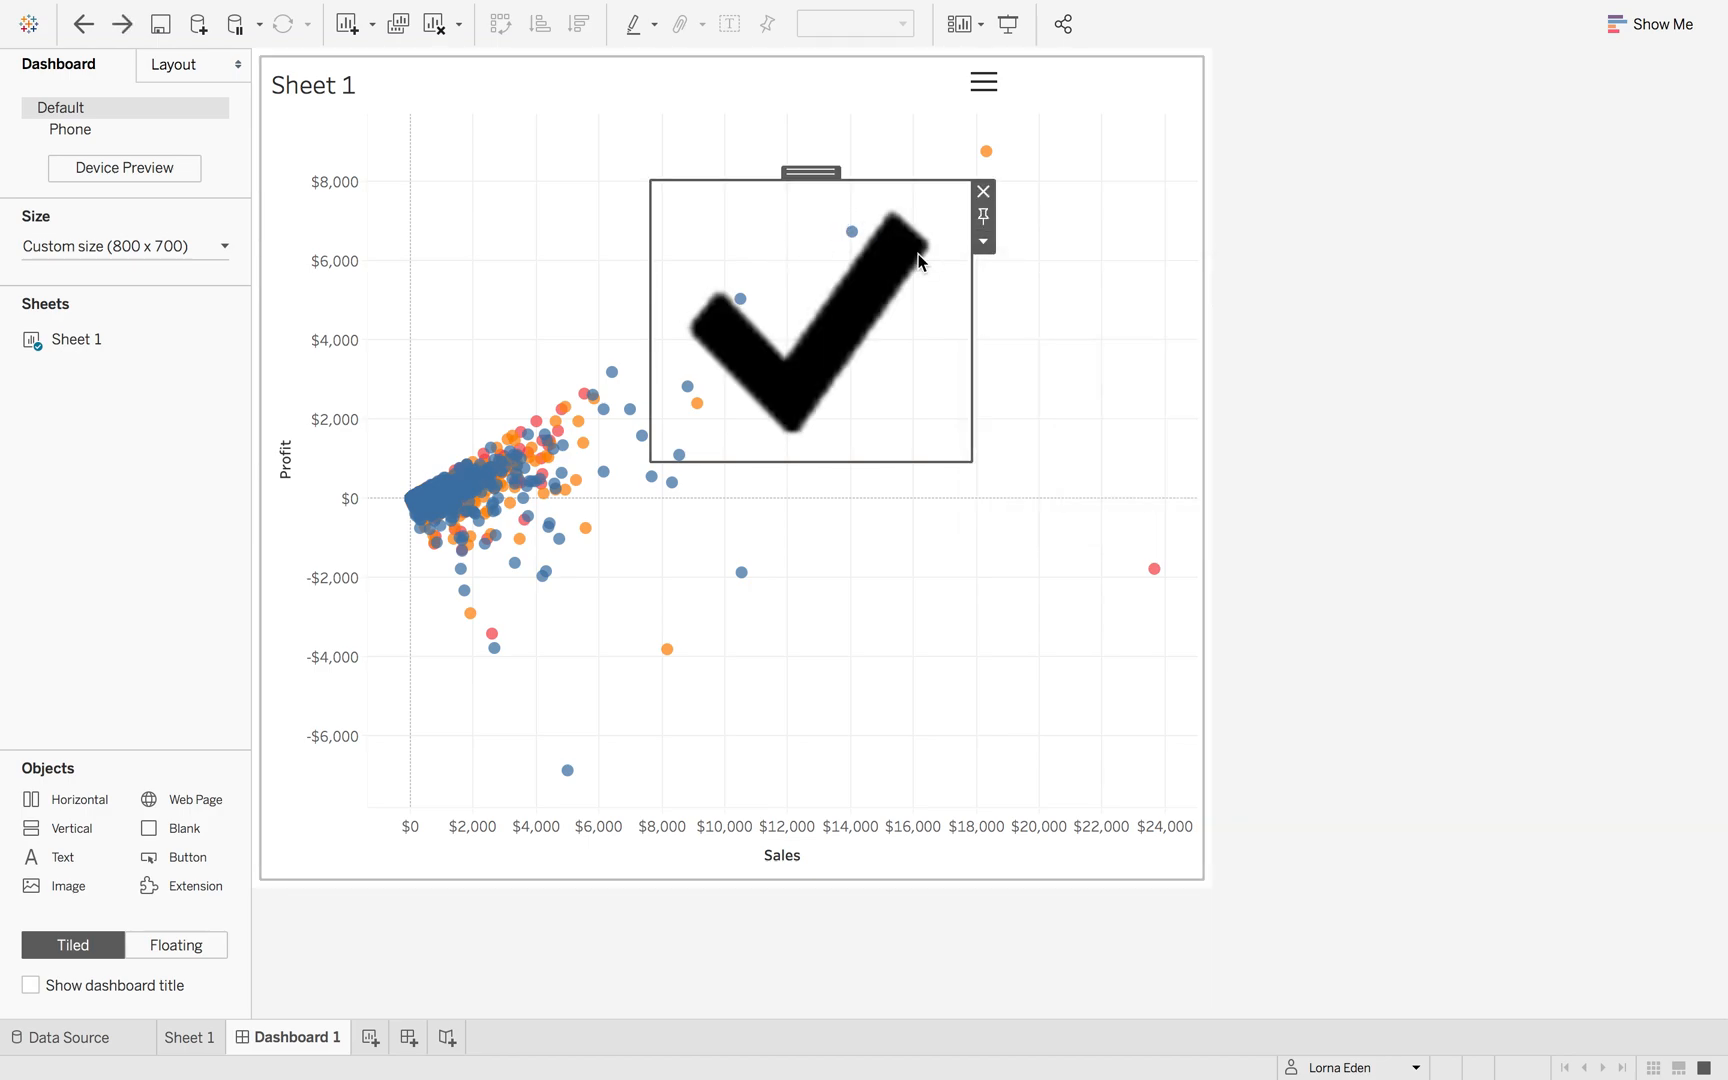
- Add a text object reading "Hello" beside the check-mark image in the floating horizontal container, and select that container
{"action": "left_click_drag", "start_coordinate": [62, 857], "coordinate": [922, 382]}
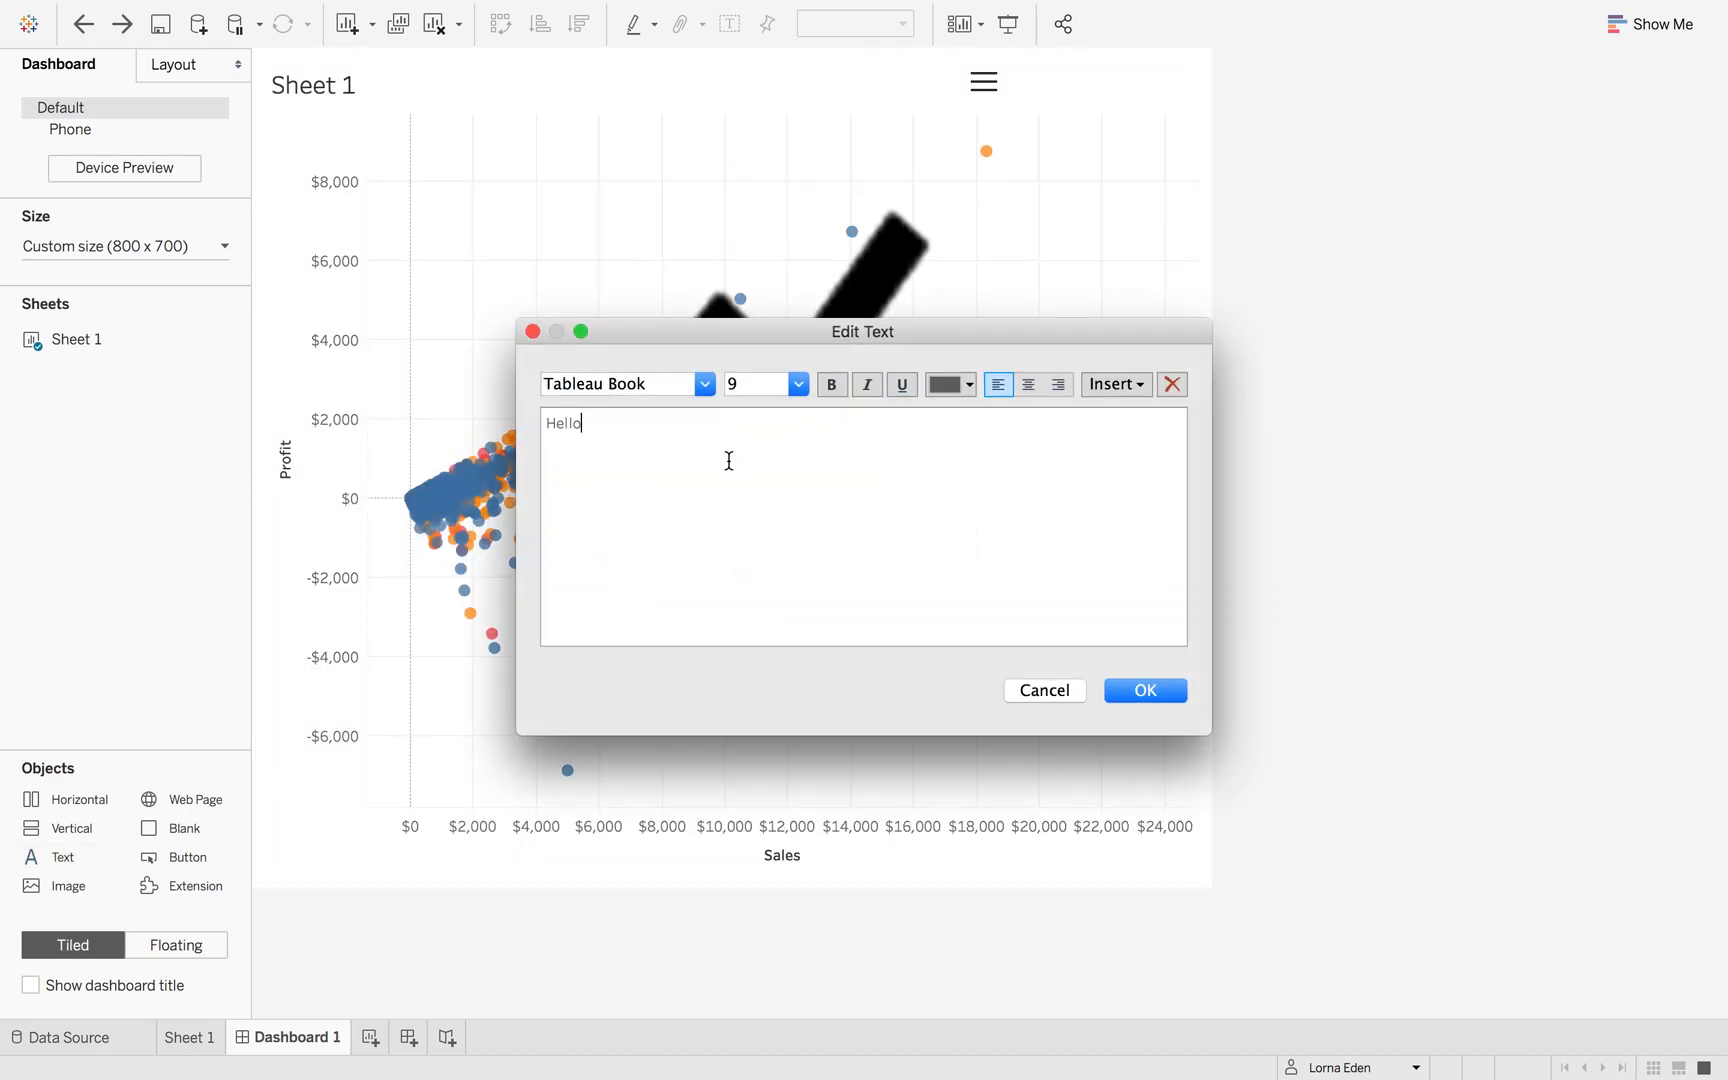
{"action": "left_click", "coordinate": [1145, 690]}
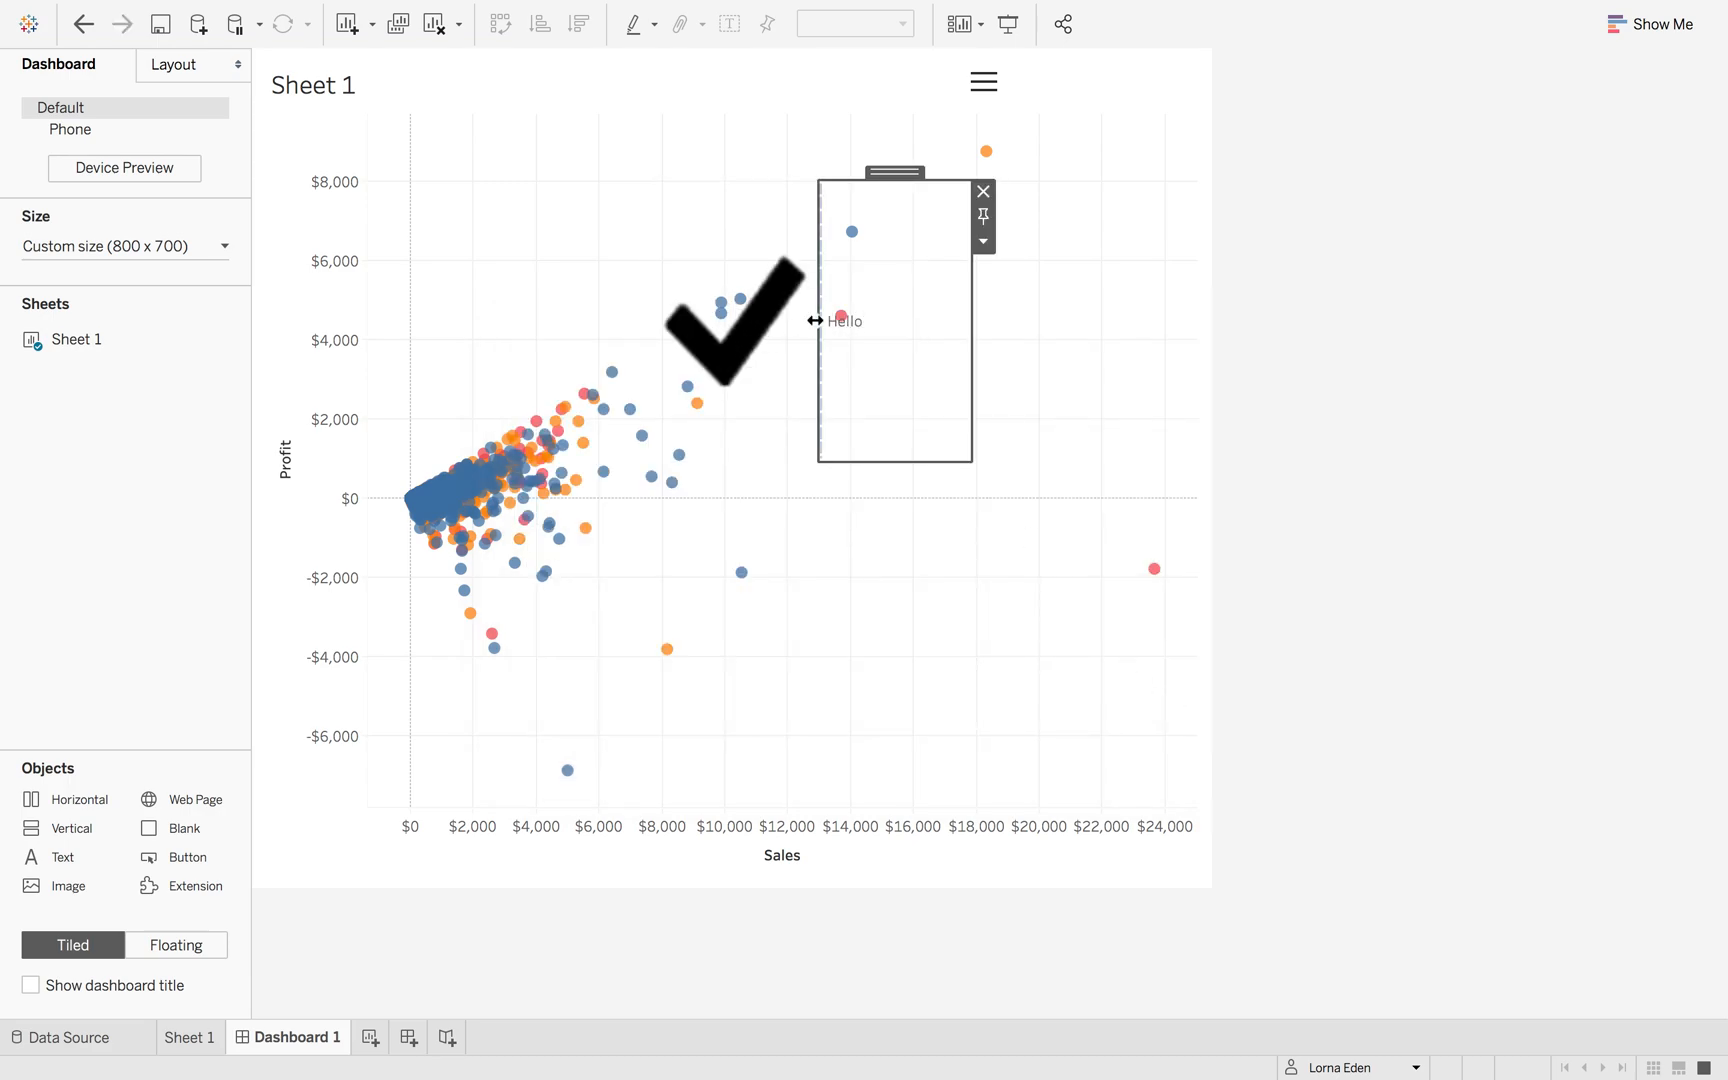
{"action": "double_click", "coordinate": [893, 171]}
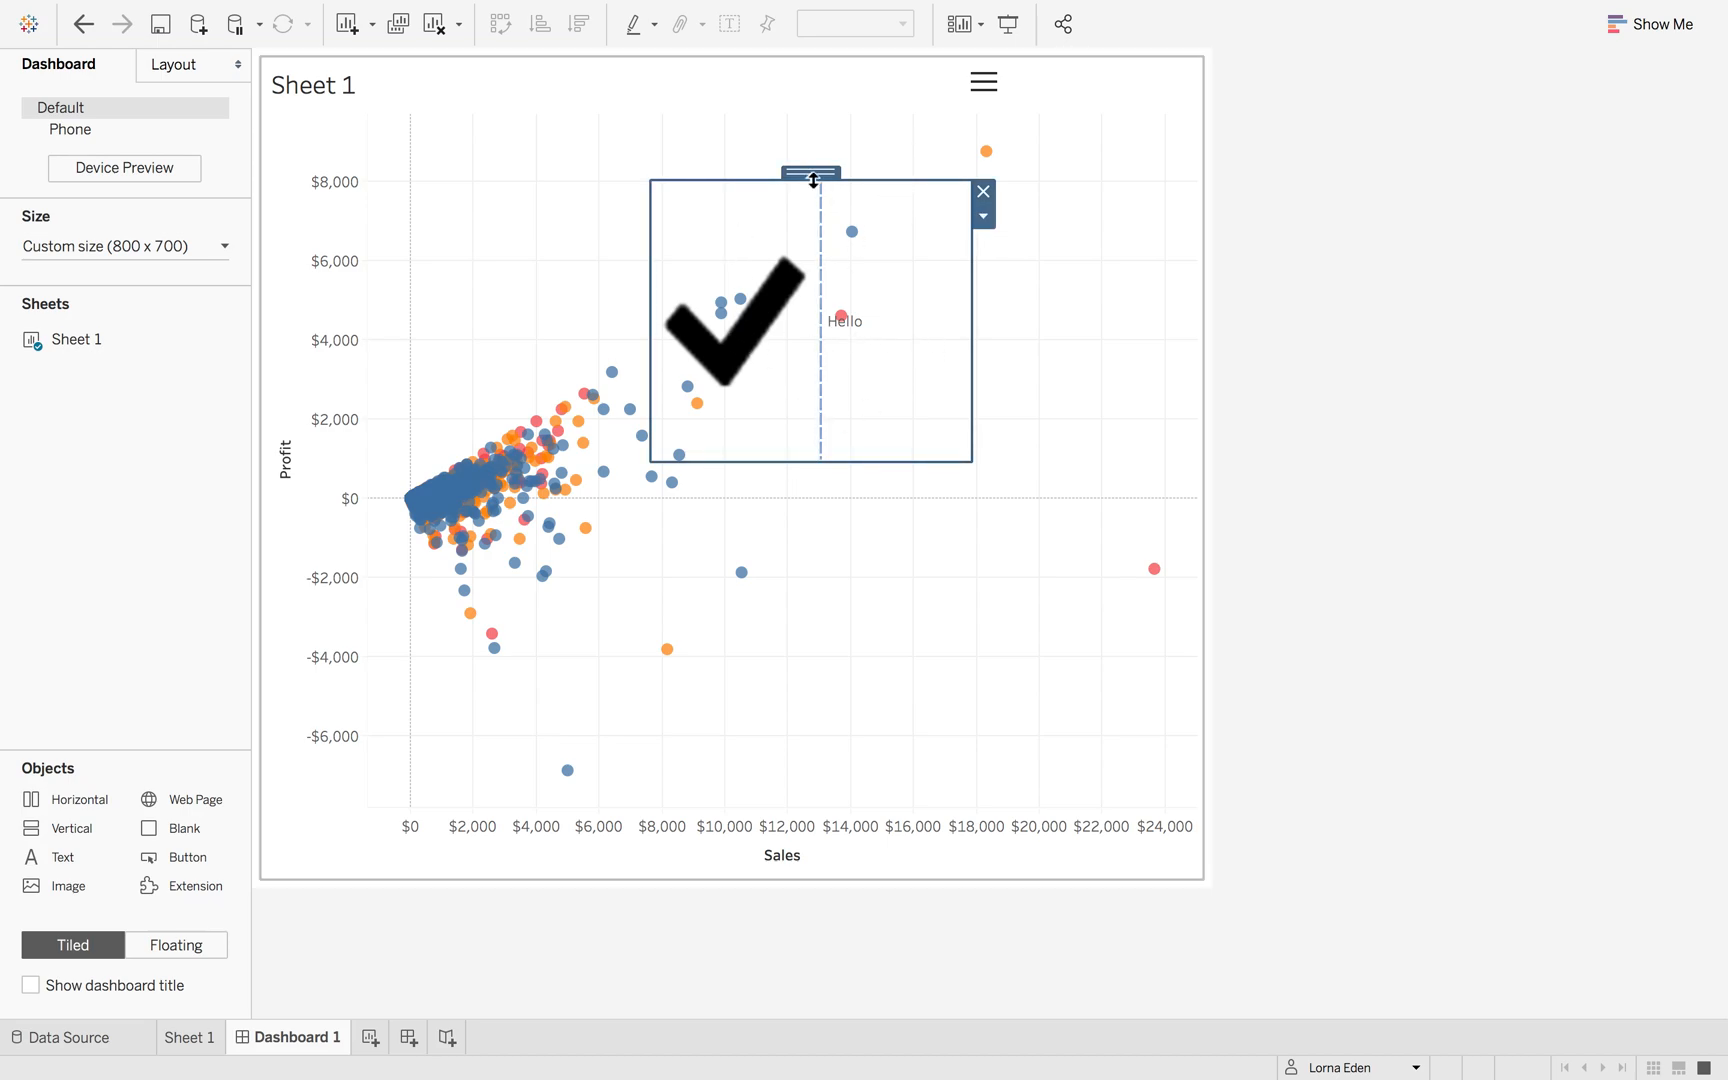
- Give the floating horizontal container a light grey background at 100% opacity and a thin solid grey border
{"action": "left_click", "coordinate": [184, 74]}
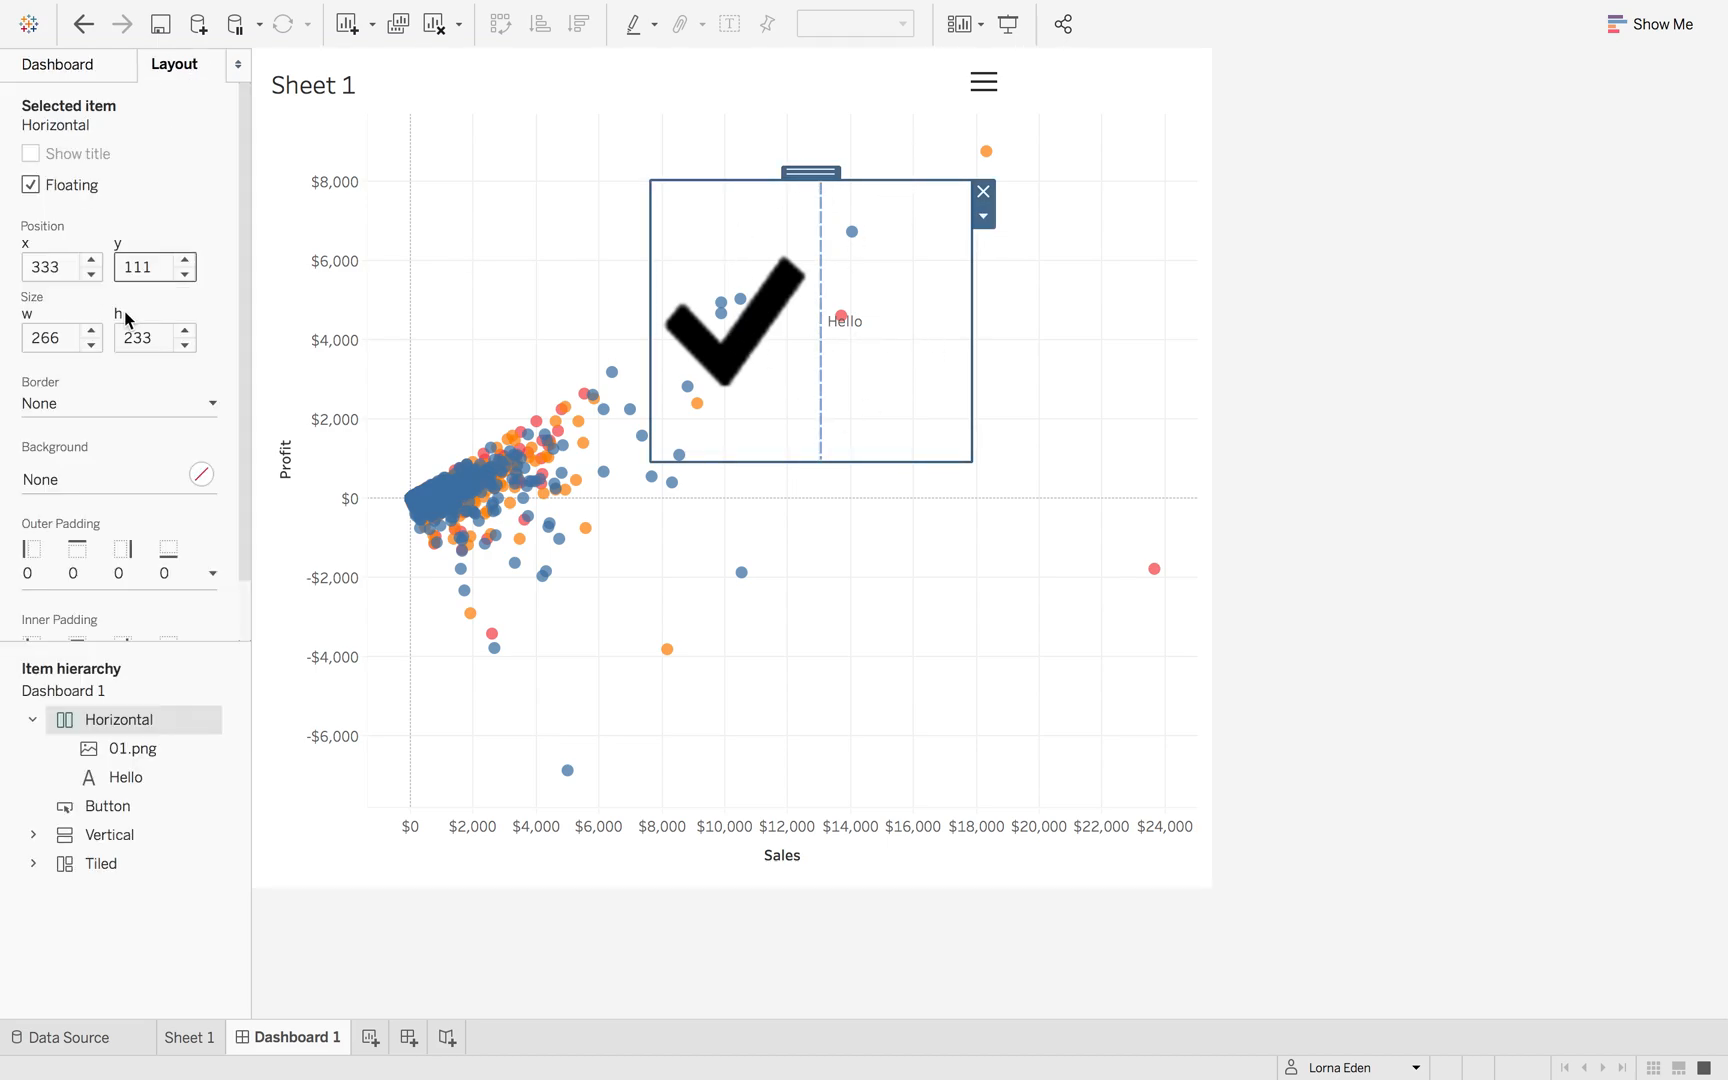
{"action": "left_click", "coordinate": [199, 476]}
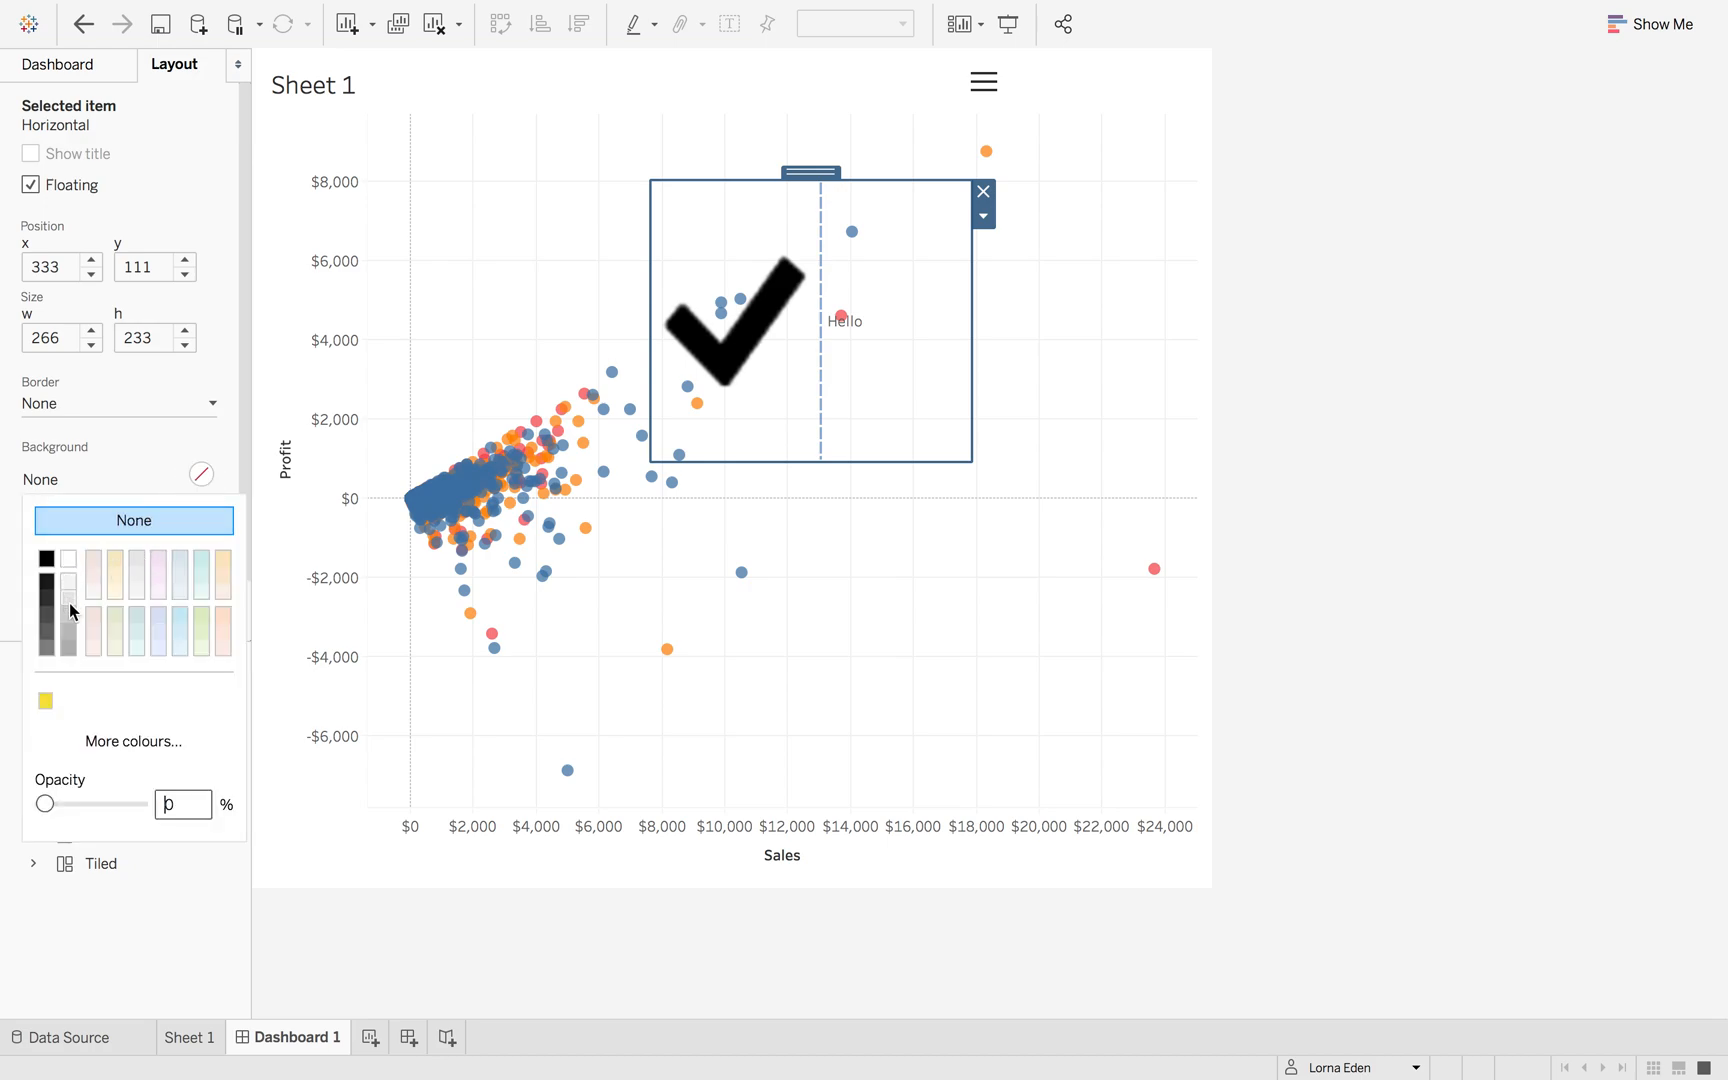
{"action": "left_click", "coordinate": [69, 602]}
{"action": "left_click", "coordinate": [95, 400]}
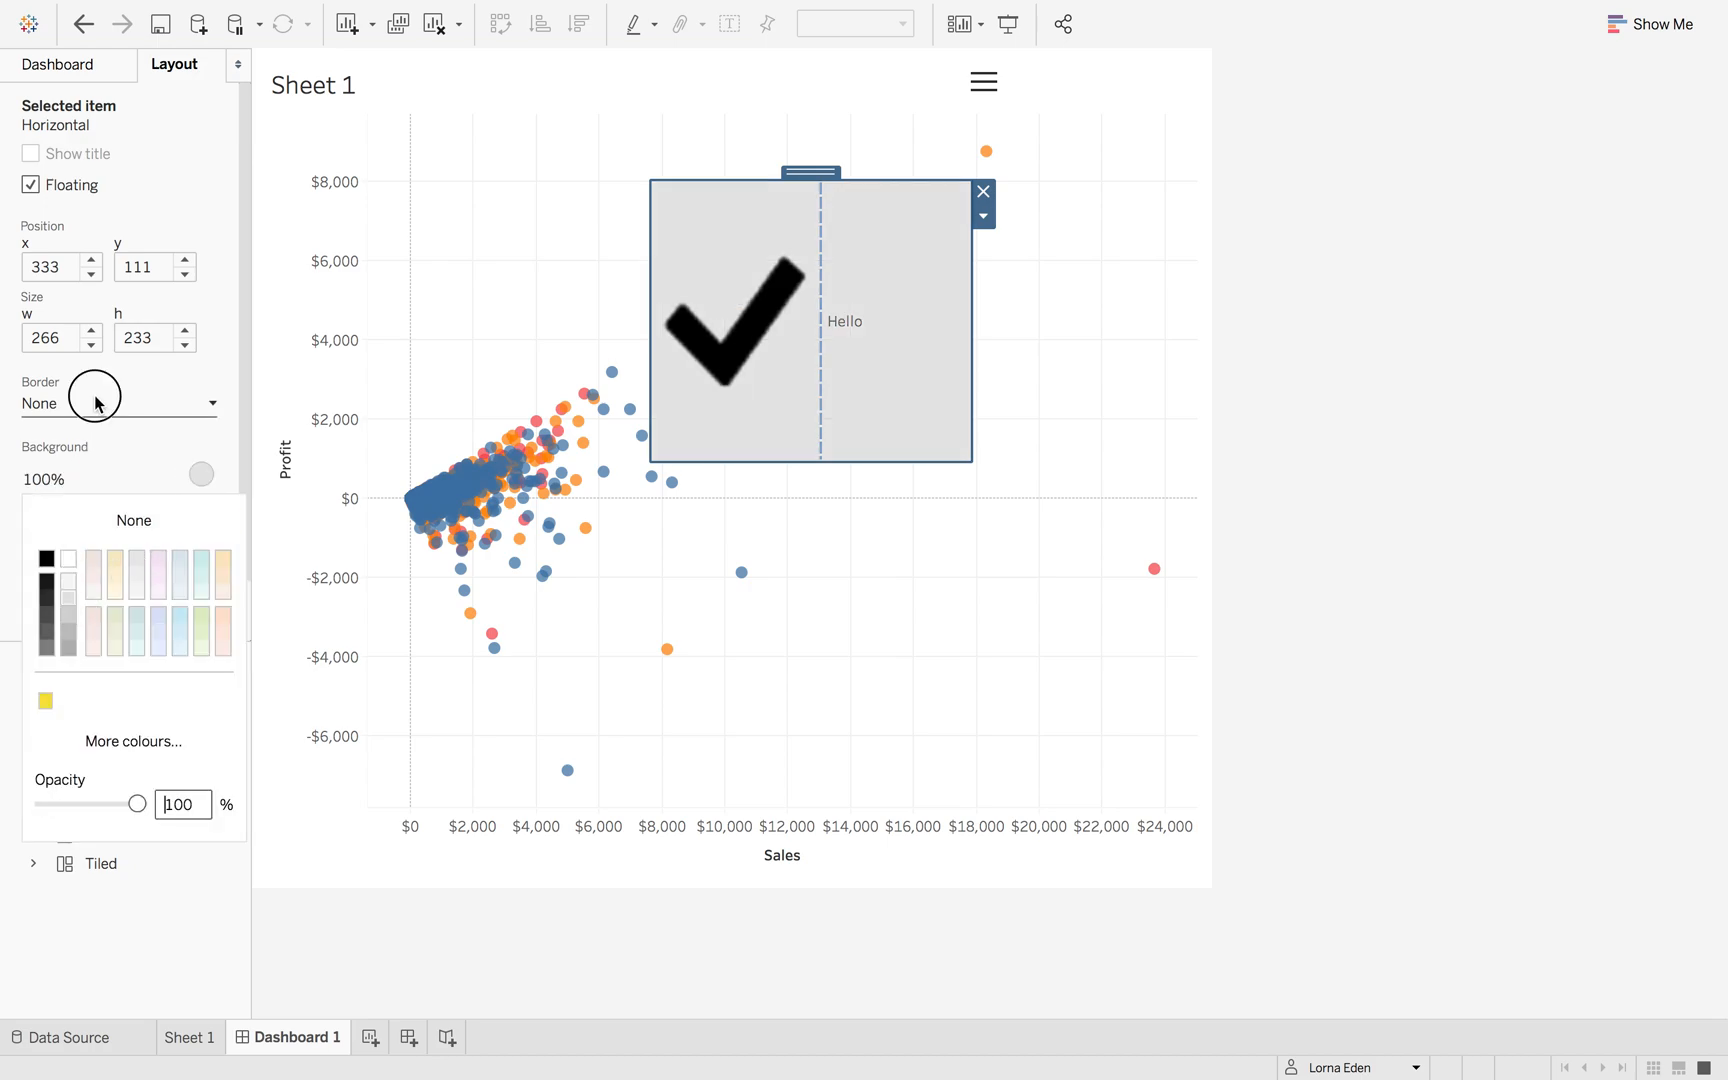
{"action": "left_click", "coordinate": [80, 480]}
{"action": "left_click", "coordinate": [75, 716]}
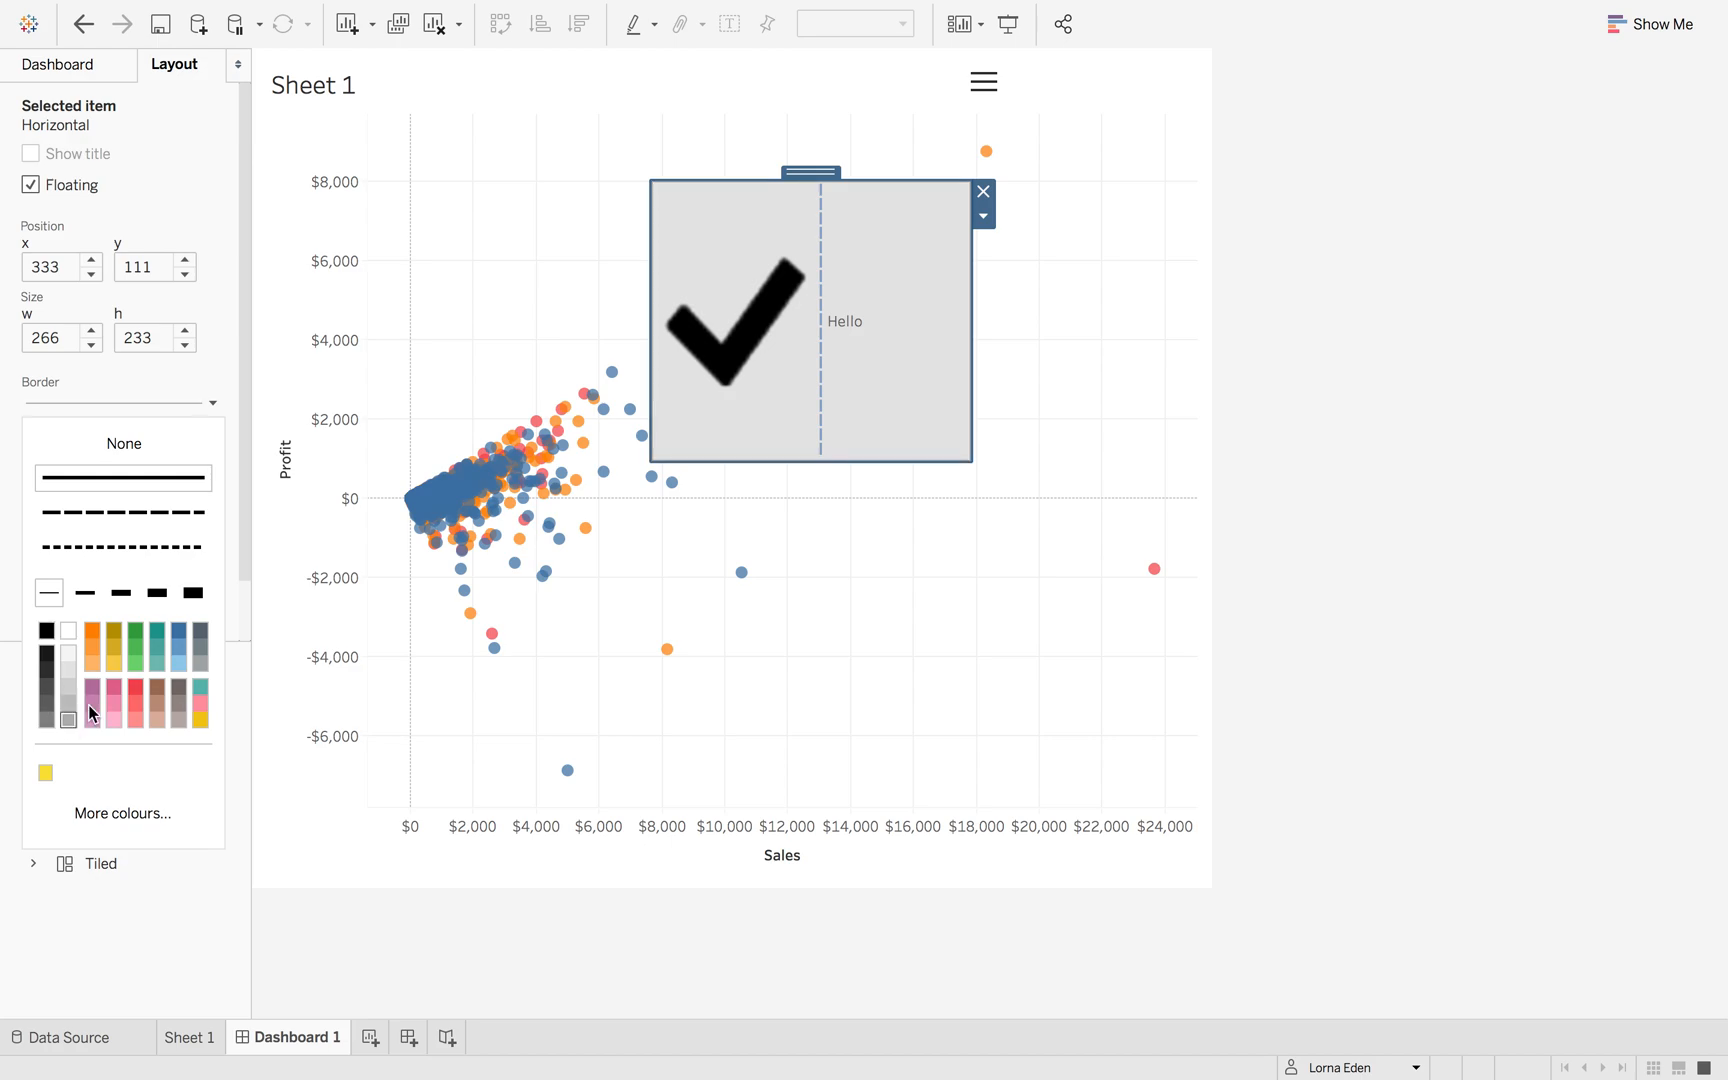
- Add a show/hide button to the horizontal container, place it at the container's upper right corner, and test it by hiding and showing the container
{"action": "left_click", "coordinate": [984, 217]}
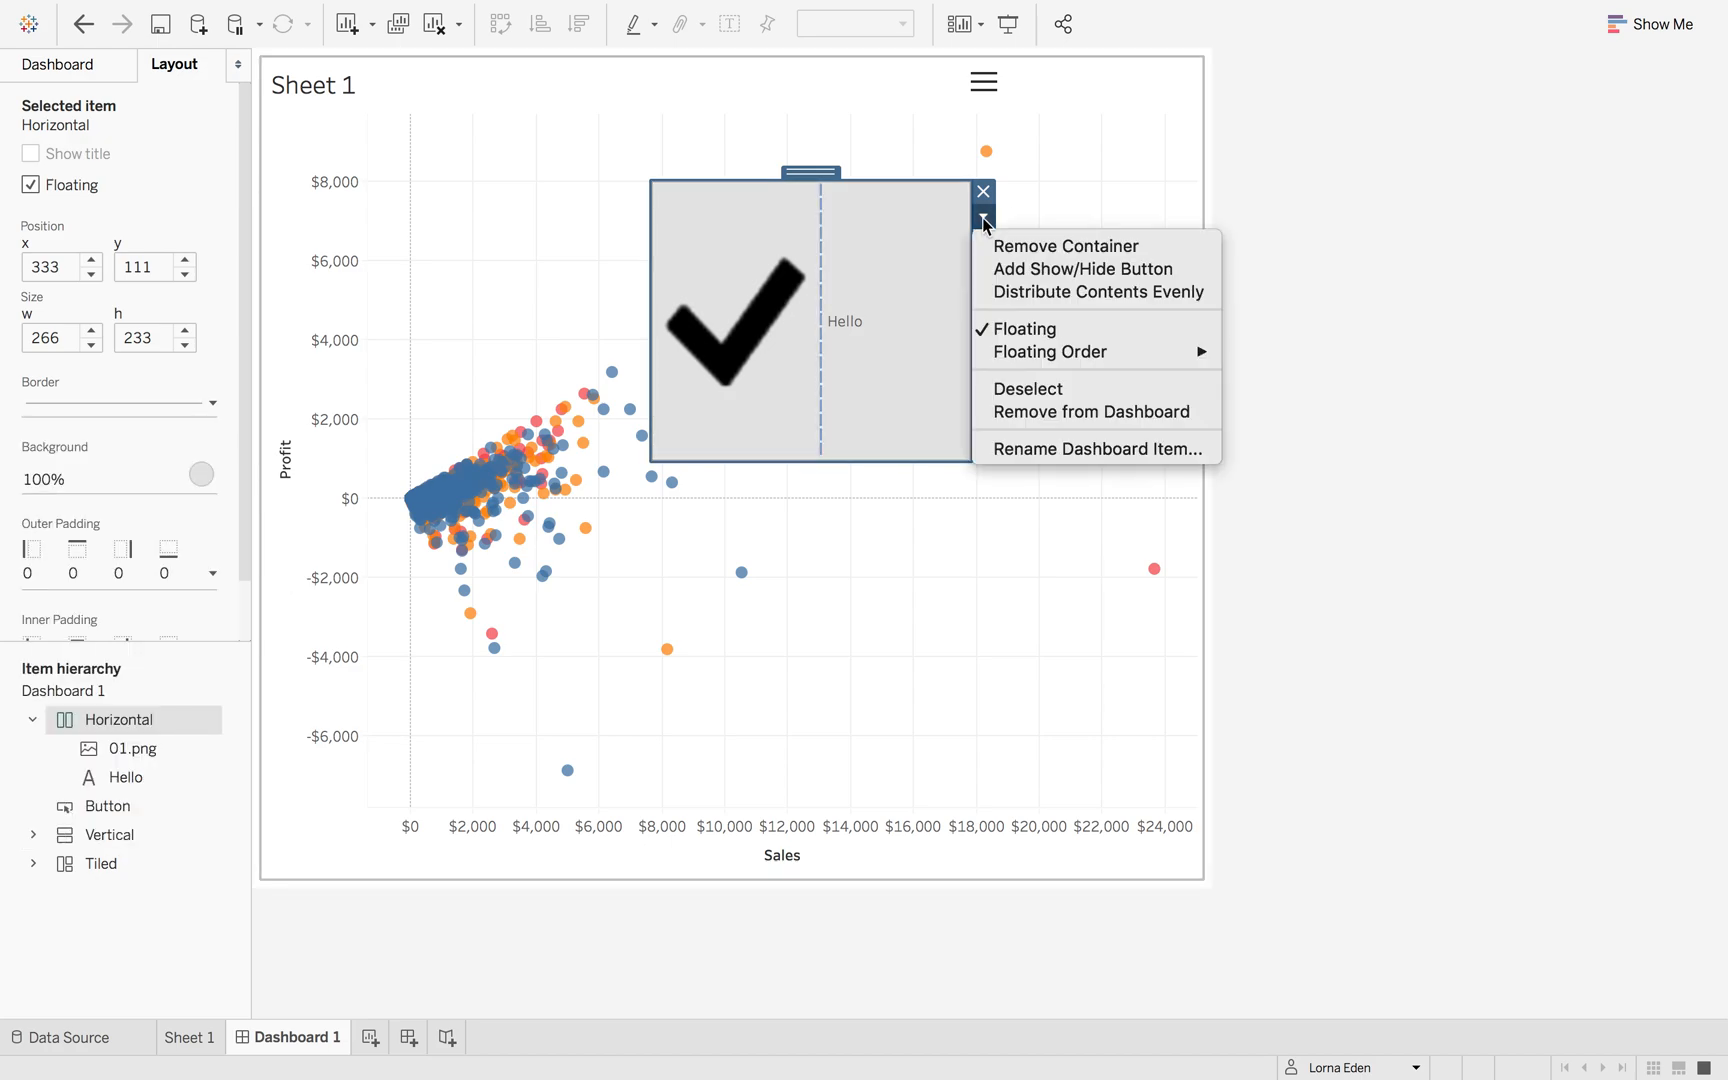
{"action": "left_click", "coordinate": [1090, 268]}
{"action": "left_click_drag", "start_coordinate": [985, 173], "coordinate": [985, 180]}
{"action": "left_click", "coordinate": [985, 200], "text": "alt"}
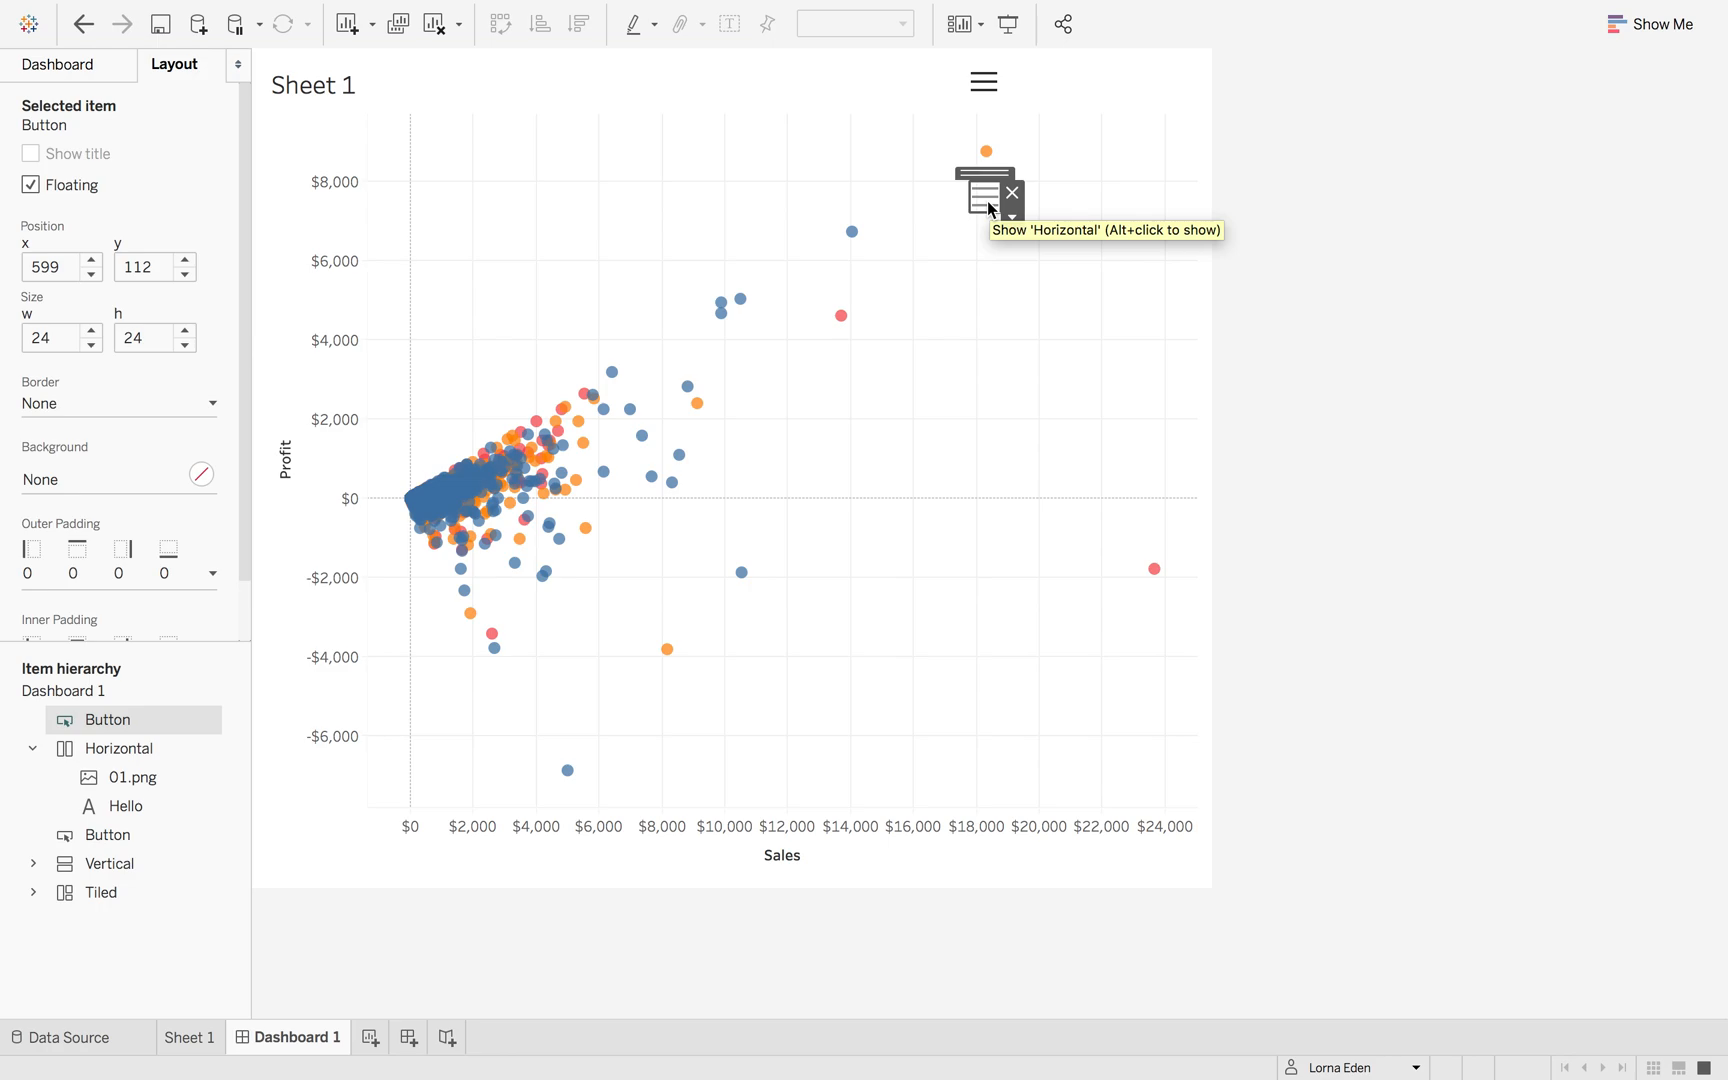
{"action": "left_click", "coordinate": [987, 205], "text": "alt"}
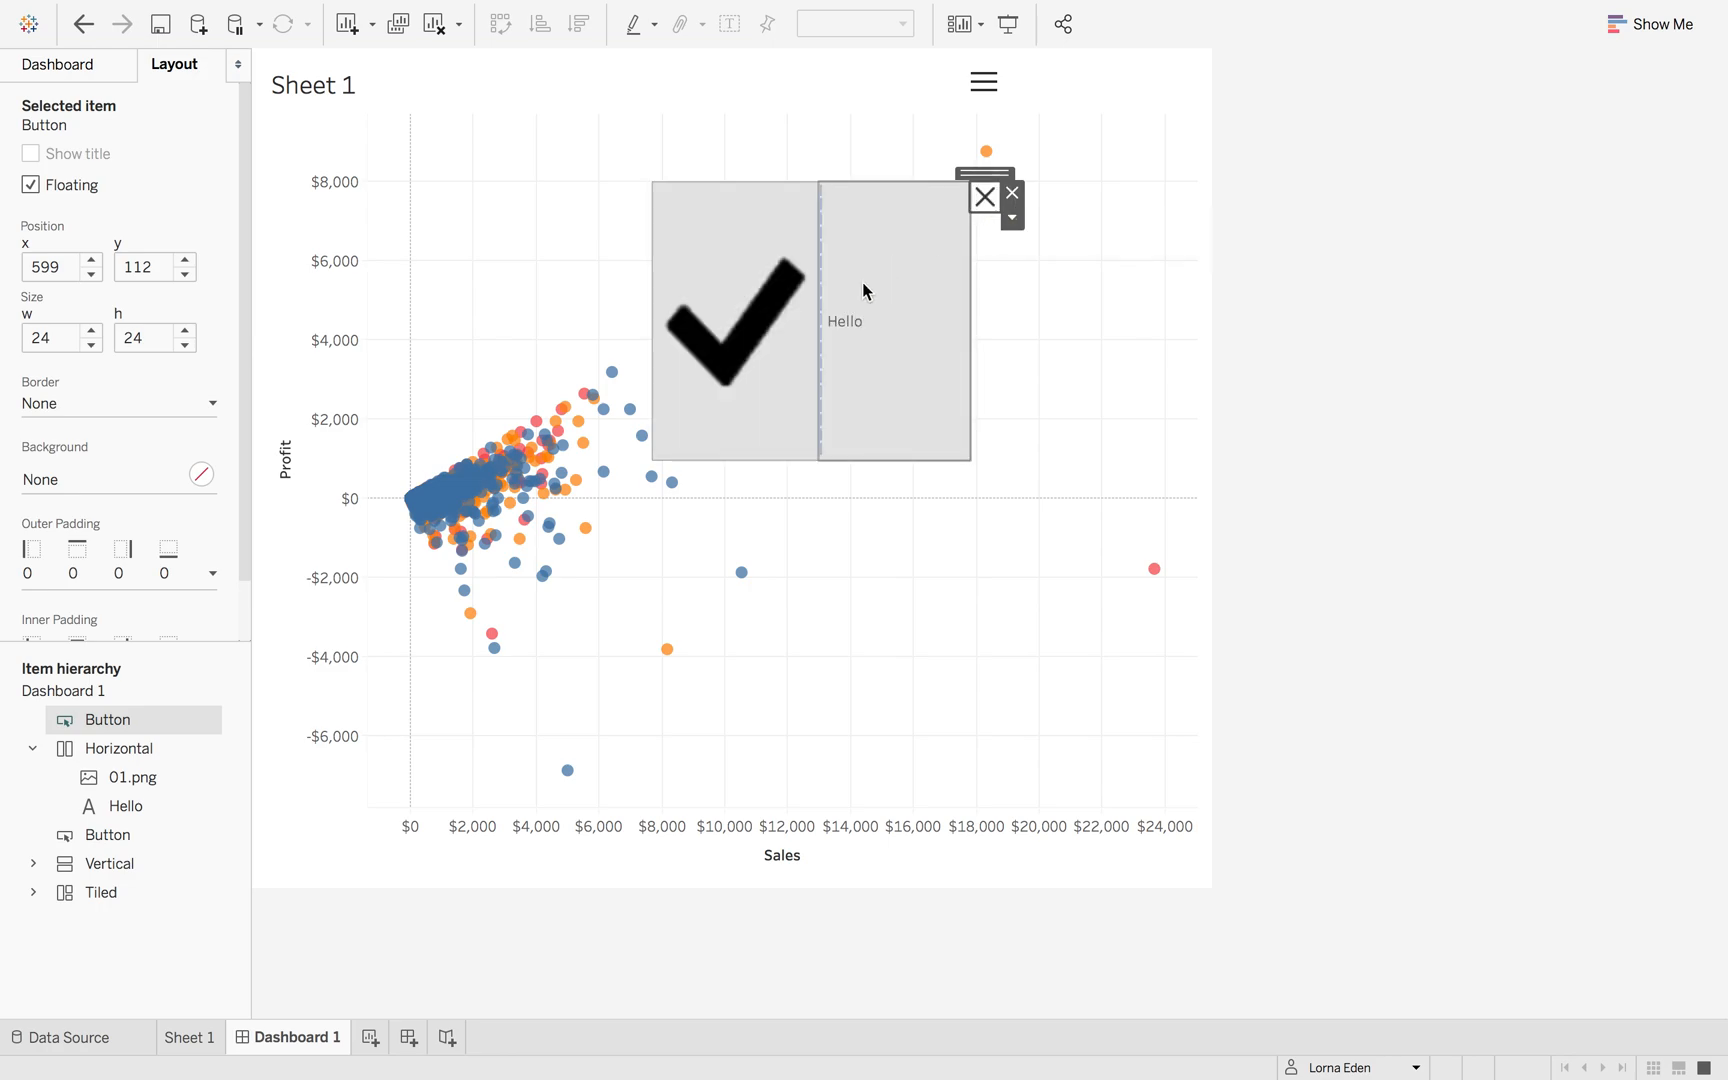